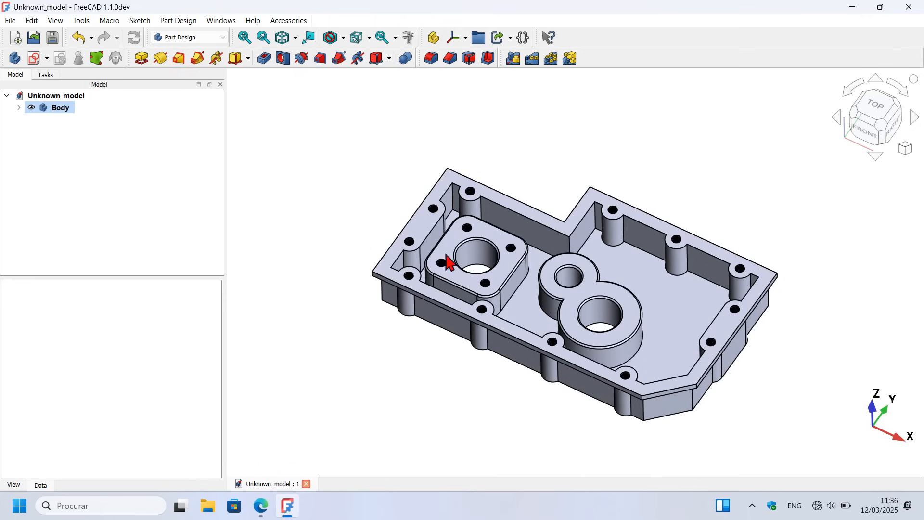
pyautogui.moveTo(399, 363); pyautogui.dragTo(524, 362, button='middle')
pyautogui.moveTo(724, 302)
pyautogui.mouseDown(button='middle')
pyautogui.moveTo(584, 332)
pyautogui.moveTo(563, 349)
pyautogui.moveTo(711, 328)
pyautogui.moveTo(730, 317)
pyautogui.mouseUp(button='middle')
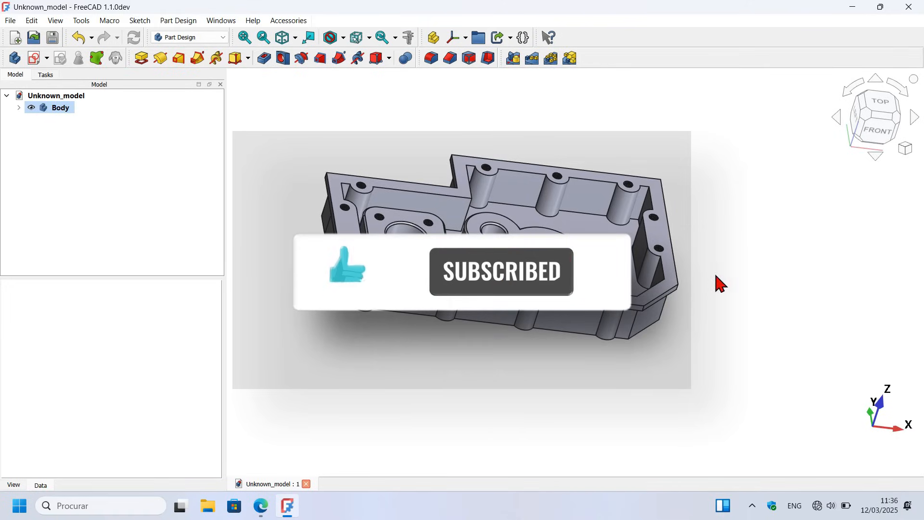
pyautogui.moveTo(730, 270); pyautogui.dragTo(671, 305, button='middle')
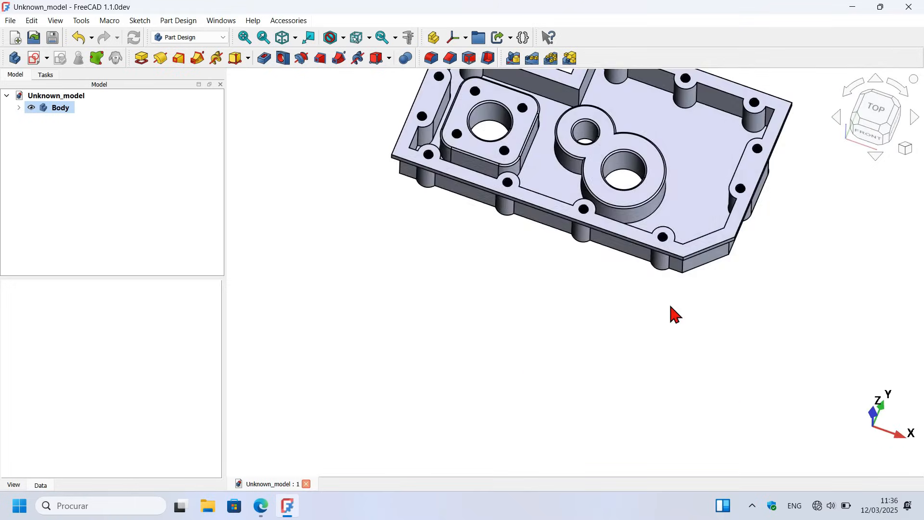
pyautogui.press('0')
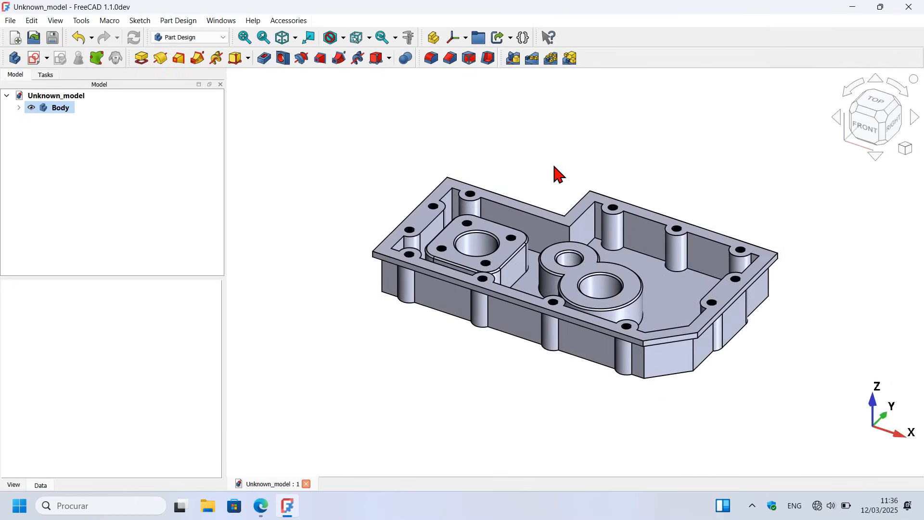
# Step: Launch FreeCAD 1.1Dev from the desktop, create a new Parametric Part document and show its model tree
pyautogui.press('super+d')
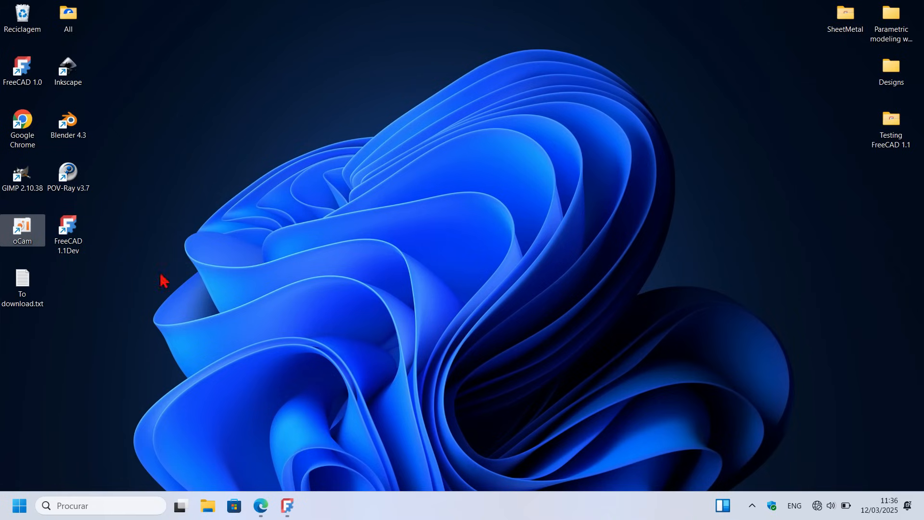
pyautogui.click(62, 234)
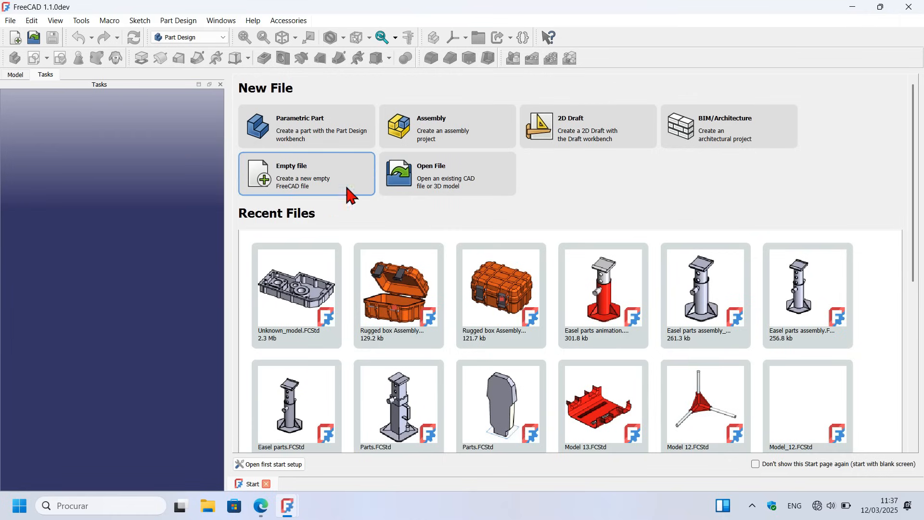
pyautogui.click(325, 131)
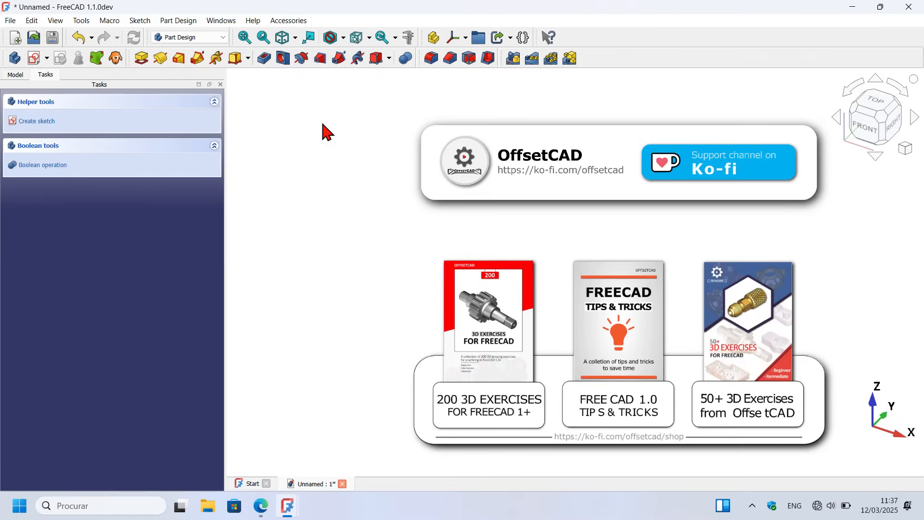
pyautogui.click(23, 76)
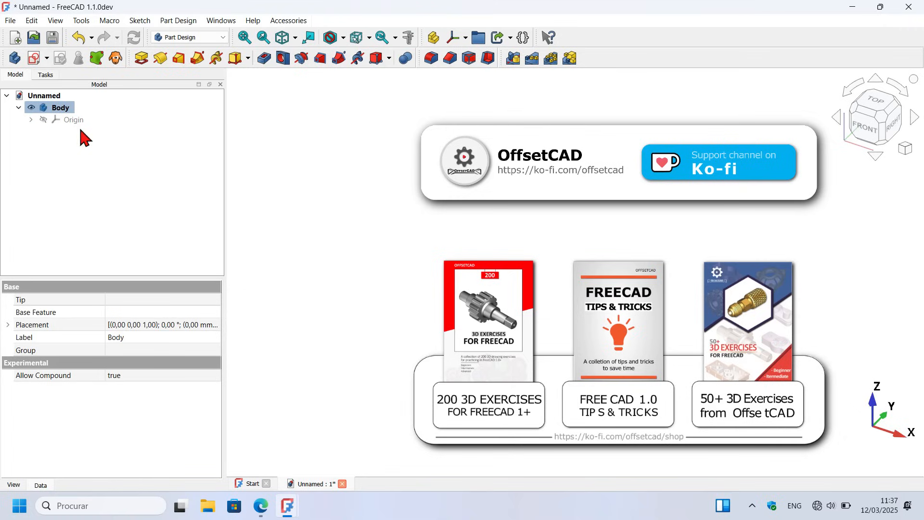
# Step: Save the new document as Unknown_model_0 in the Beginners folder
pyautogui.click(53, 39)
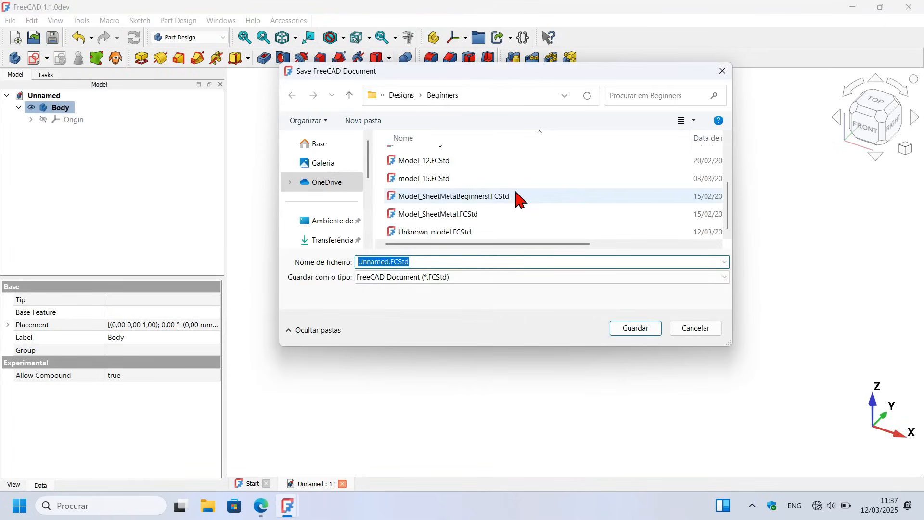
pyautogui.click(460, 231)
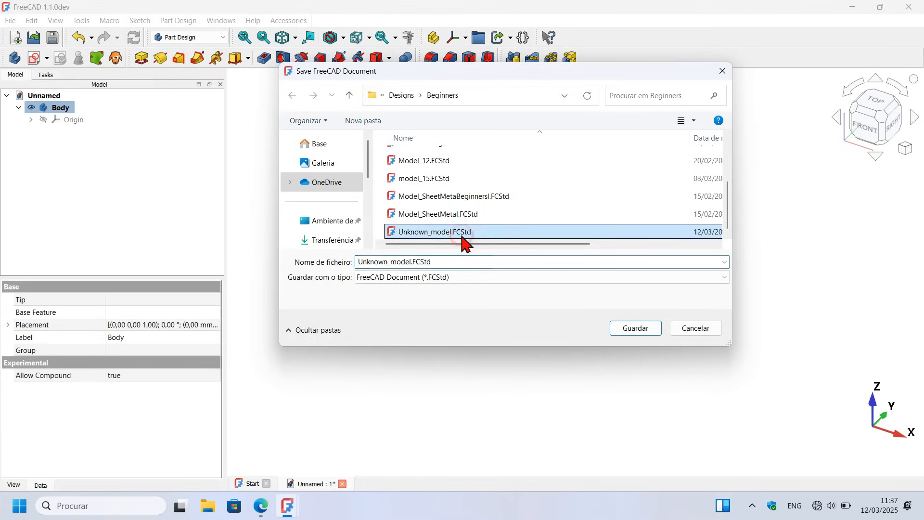
pyautogui.doubleClick(414, 262)
pyautogui.click(416, 262)
pyautogui.write('_0')
pyautogui.press('Return')
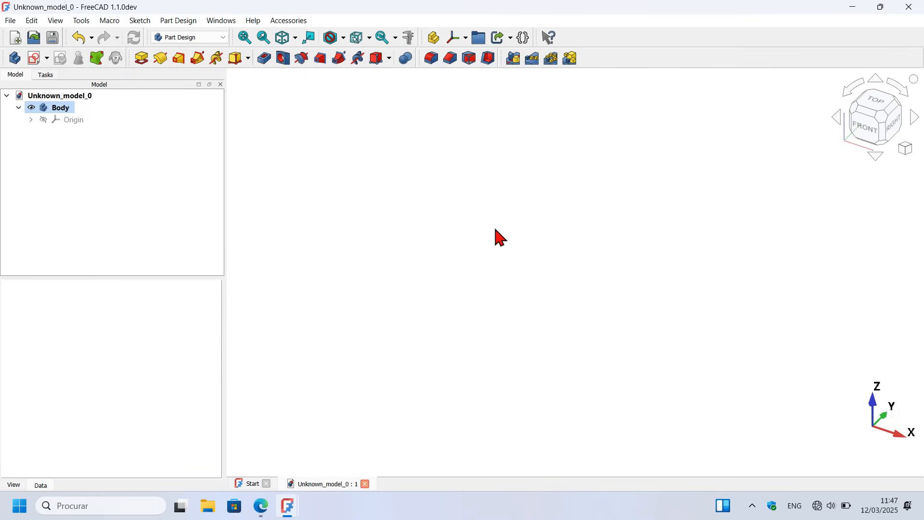
# Step: Sketch a closed seven-line L-shaped polyline on the XY plane, with a slanted lower-right corner, the inner corner at the origin and a top edge about 185 mm long
pyautogui.click(35, 60)
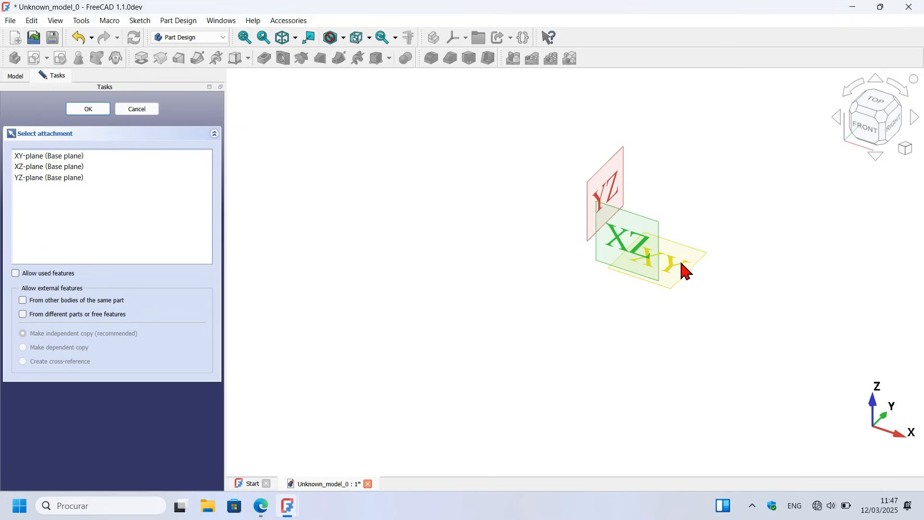
pyautogui.click(681, 263)
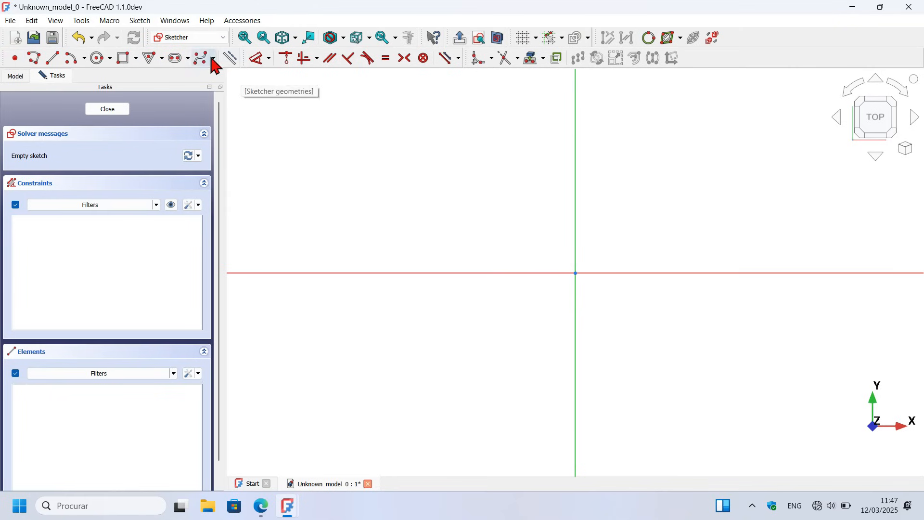
pyautogui.click(33, 59)
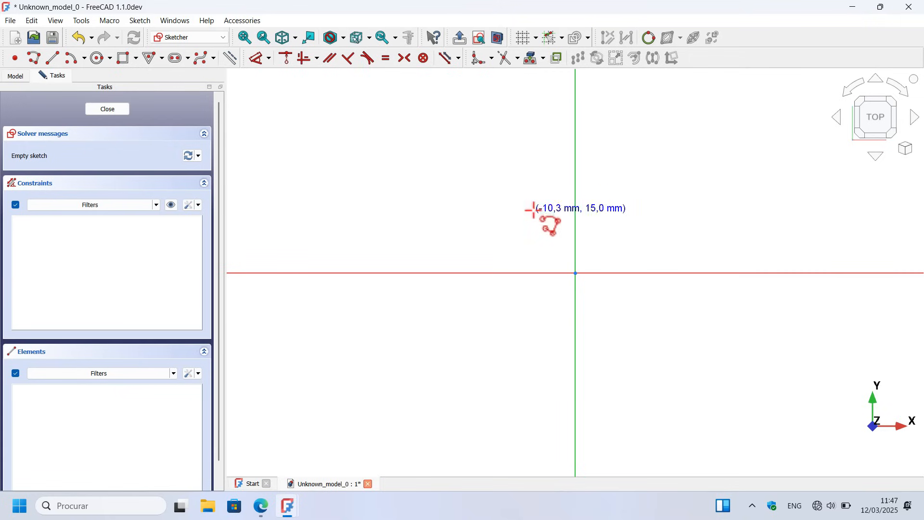
pyautogui.scroll(-5, 658, 210)
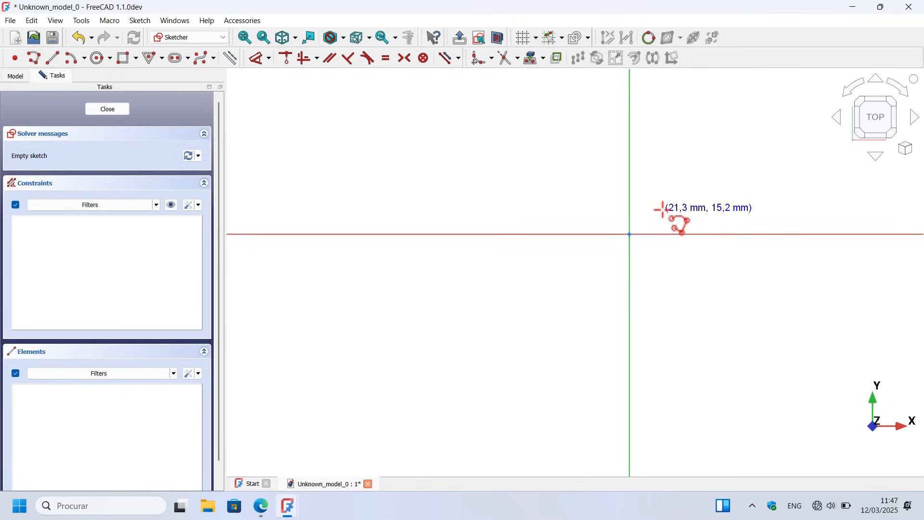
pyautogui.click(390, 230)
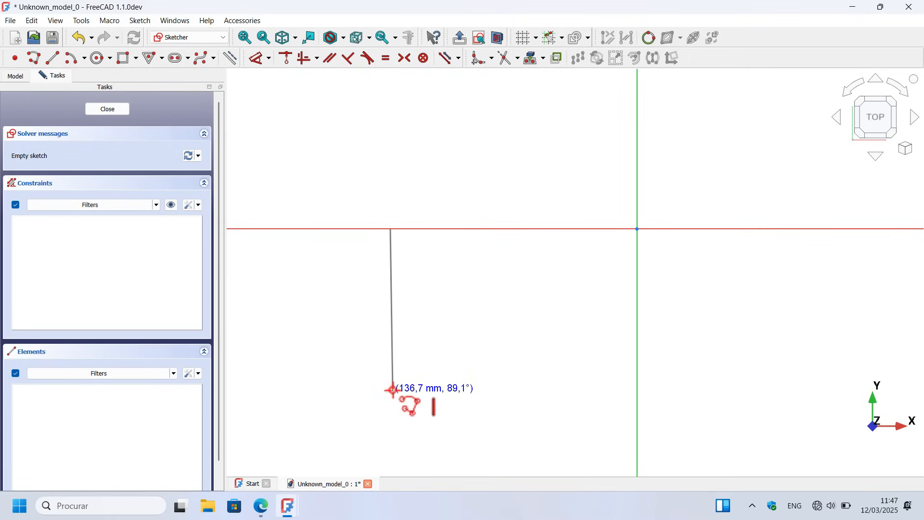
pyautogui.click(392, 391)
pyautogui.click(759, 391)
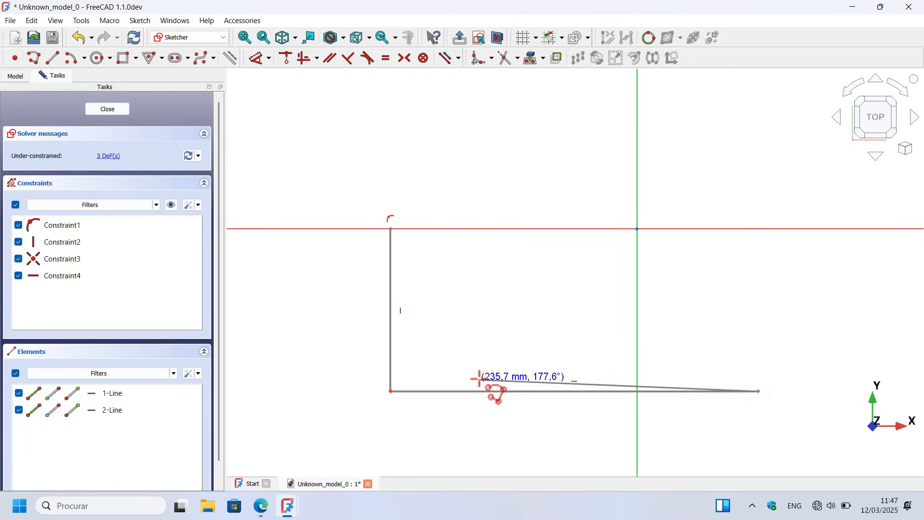
pyautogui.scroll(-3, 479, 378)
pyautogui.click(637, 346)
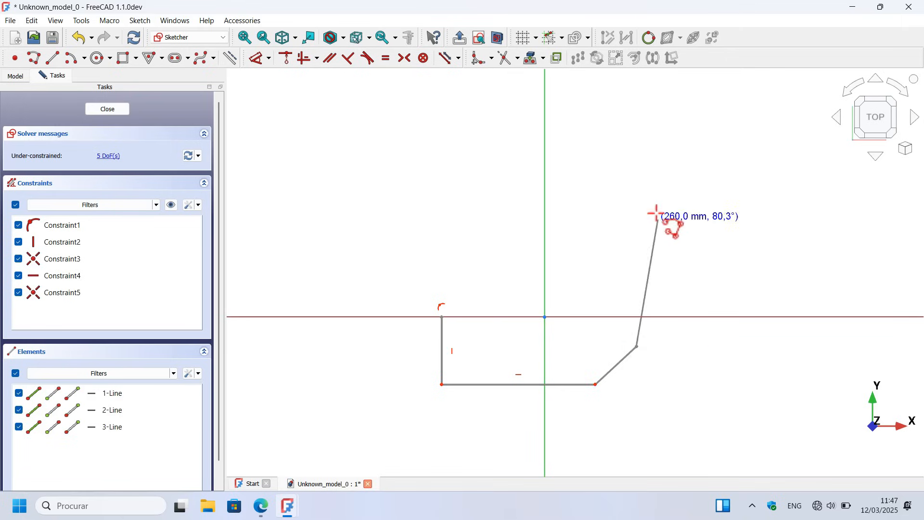
pyautogui.click(636, 182)
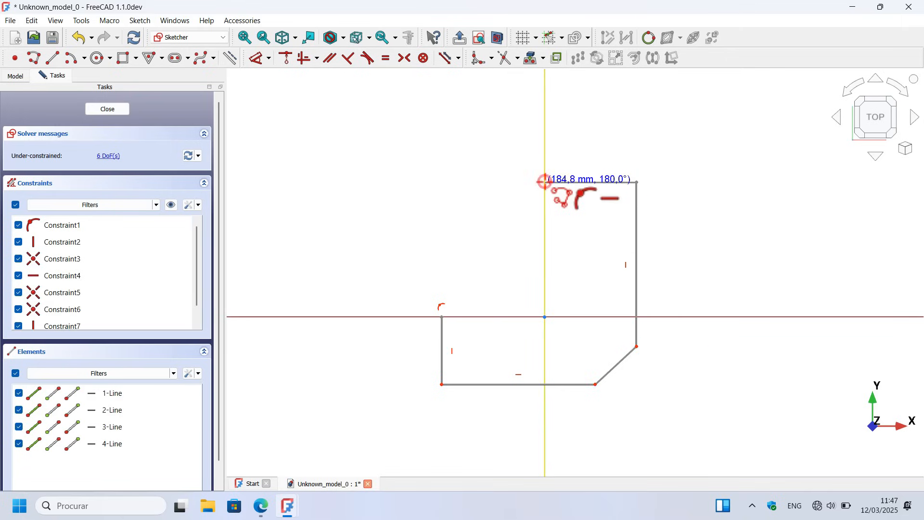
pyautogui.click(544, 181)
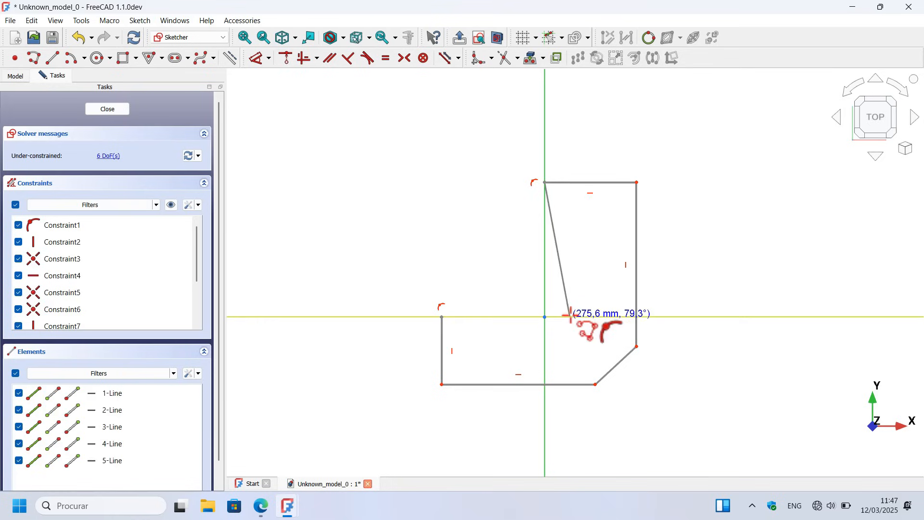
pyautogui.click(545, 317)
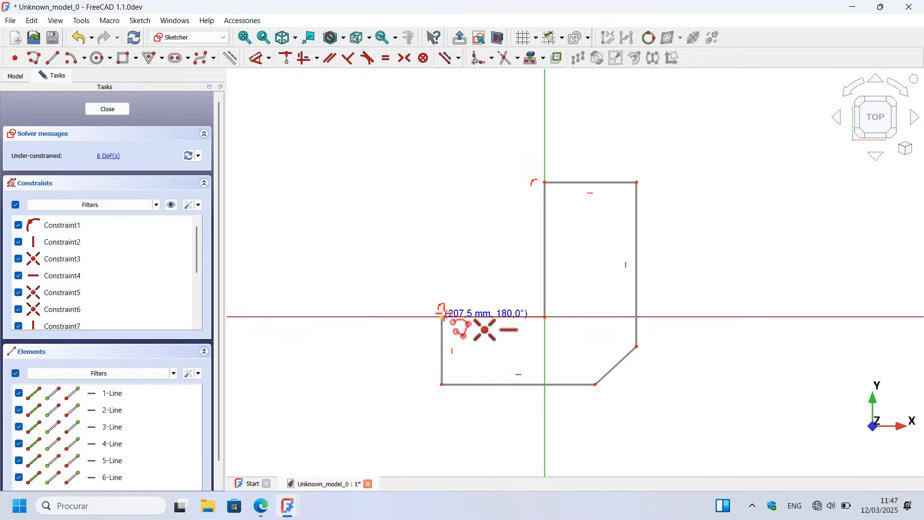
pyautogui.click(442, 316)
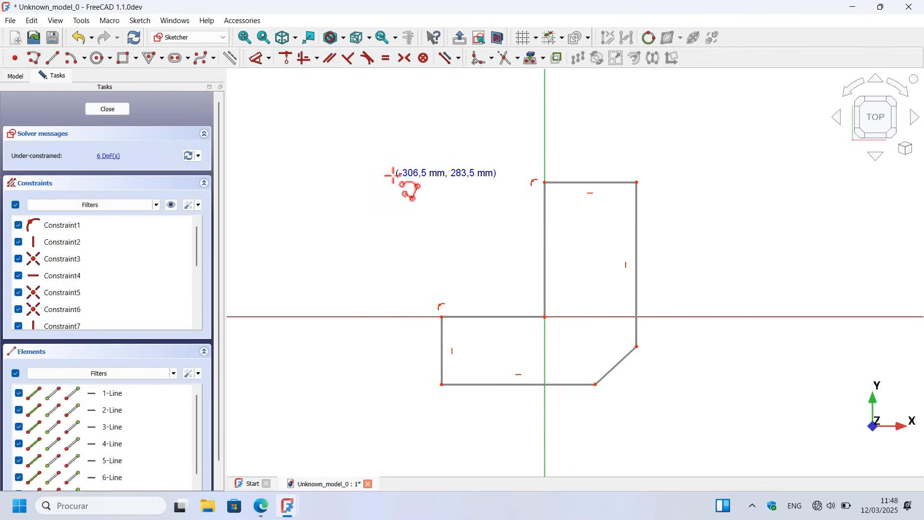
# Step: Constrain the angle between the outline's long right vertical edge and the slanted corner edge to 135°
pyautogui.click(254, 58)
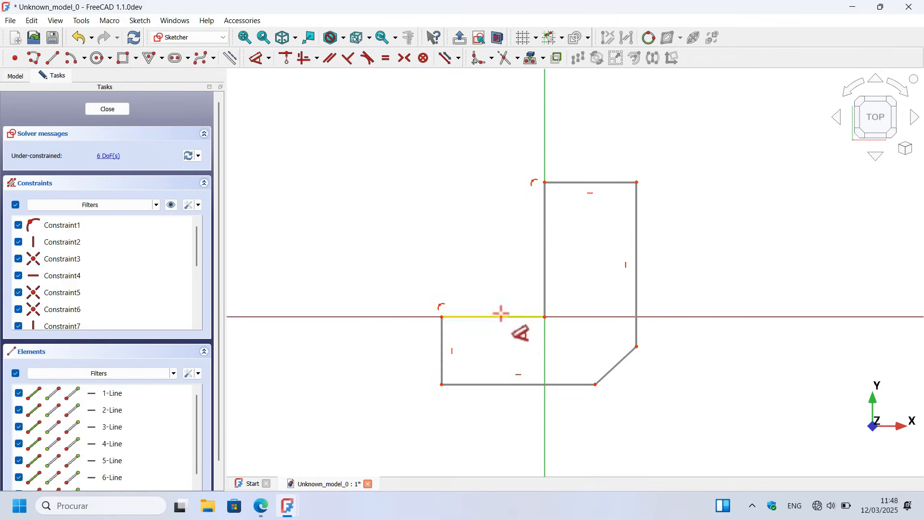
pyautogui.scroll(-2, 398, 217)
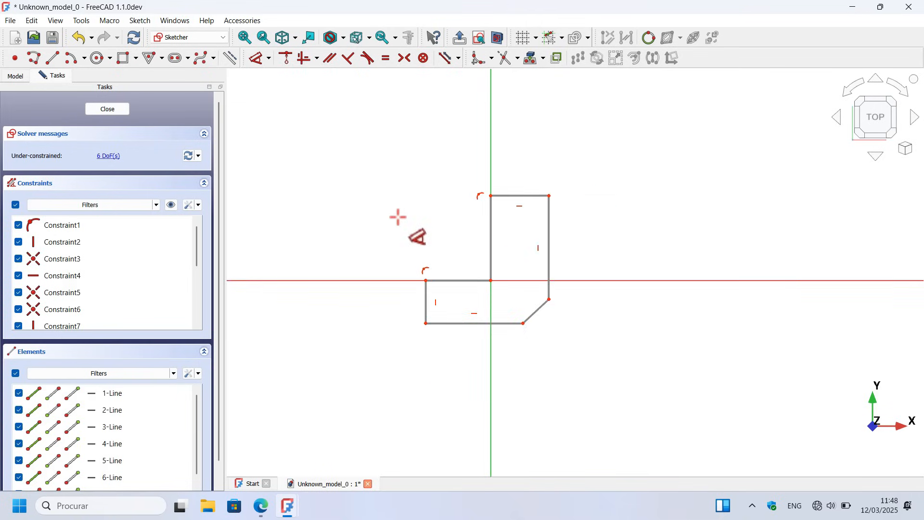
pyautogui.scroll(2, 438, 268)
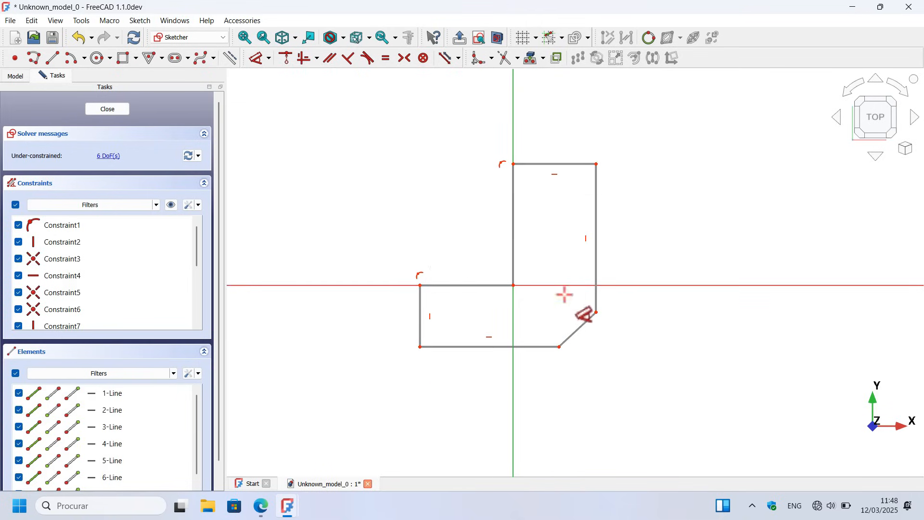
pyautogui.click(597, 246)
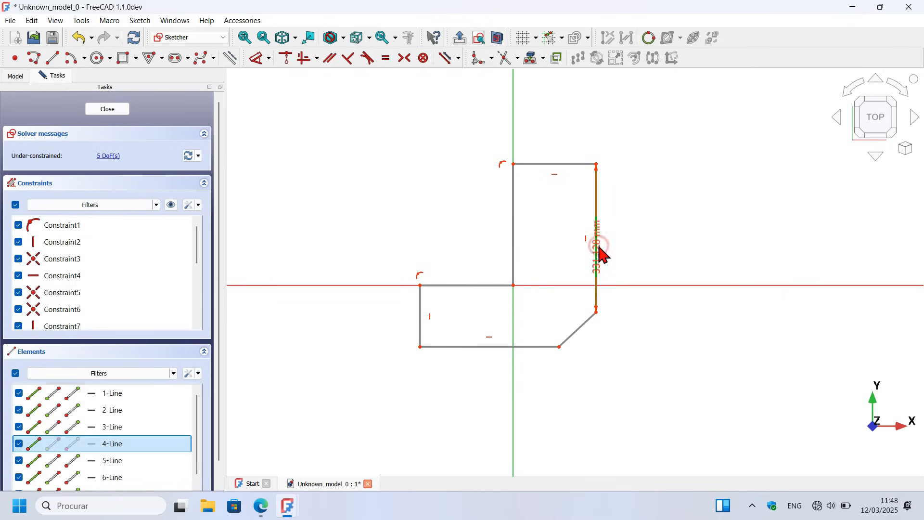
pyautogui.click(584, 332)
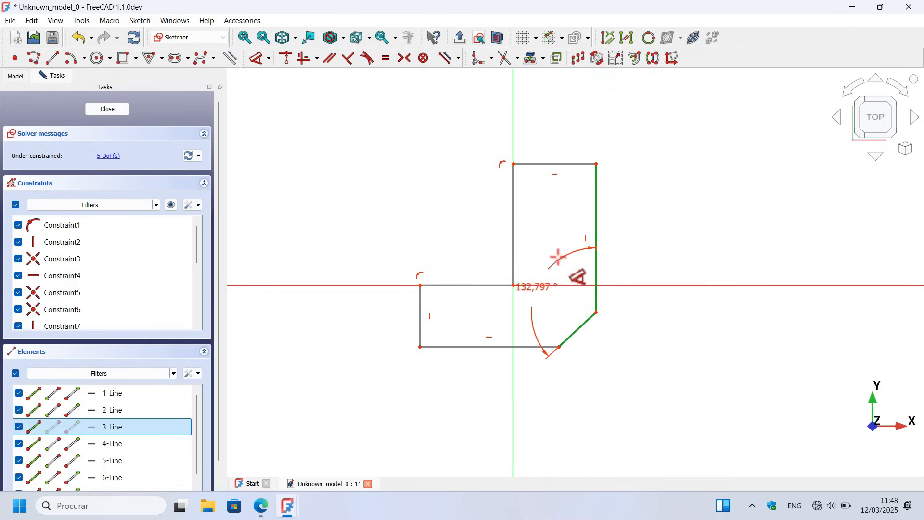
pyautogui.click(553, 255)
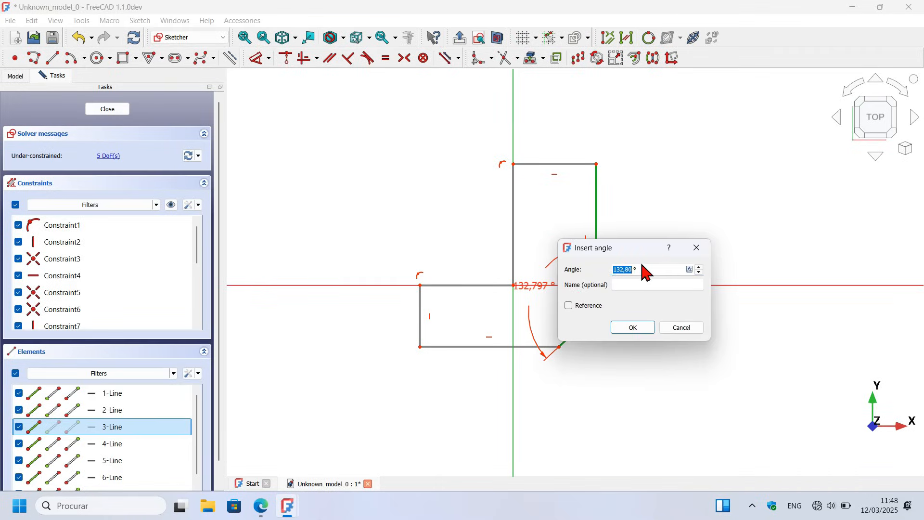
pyautogui.hotkey('alt', 'Tab')
pyautogui.hotkey('alt', 'Tab')
pyautogui.write('135')
pyautogui.press('Return')
# Step: Constrain the outline's top horizontal edge to 112 mm and its short left vertical edge to 72 mm
pyautogui.click(560, 164)
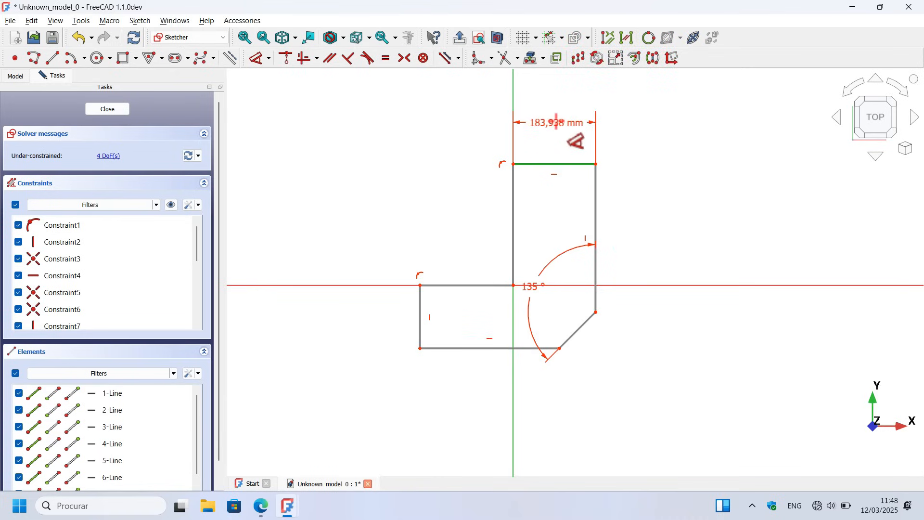
pyautogui.click(557, 125)
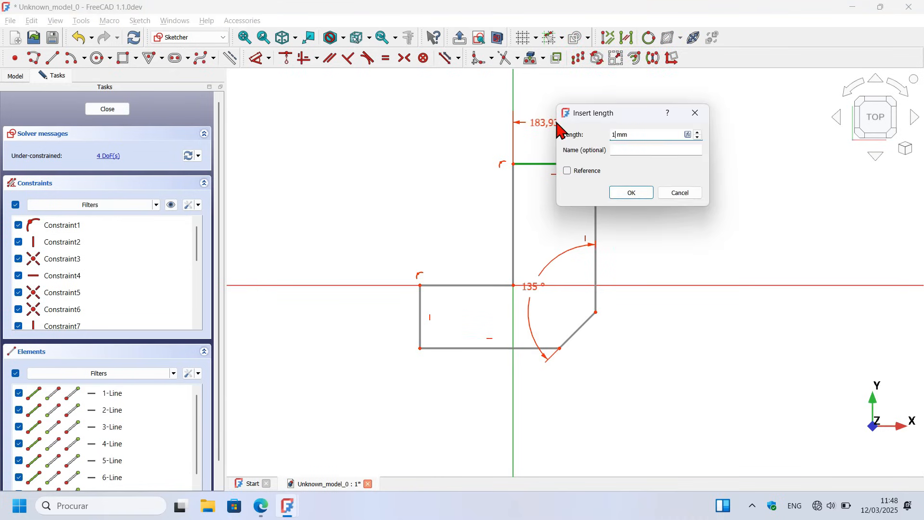
pyautogui.press('Return')
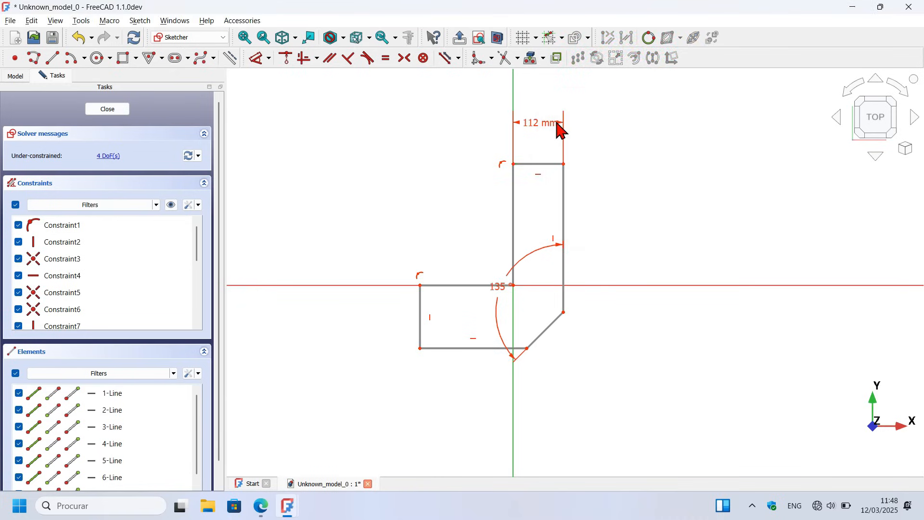
pyautogui.click(424, 306)
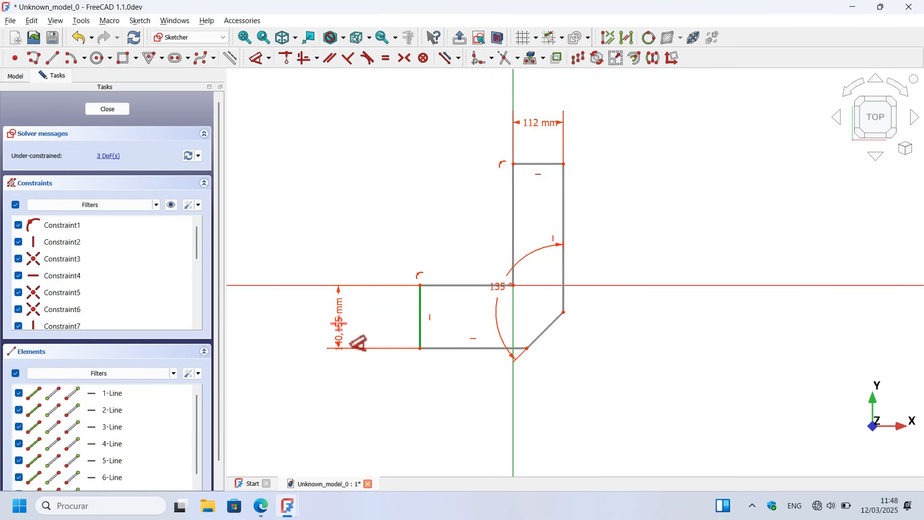
pyautogui.click(339, 320)
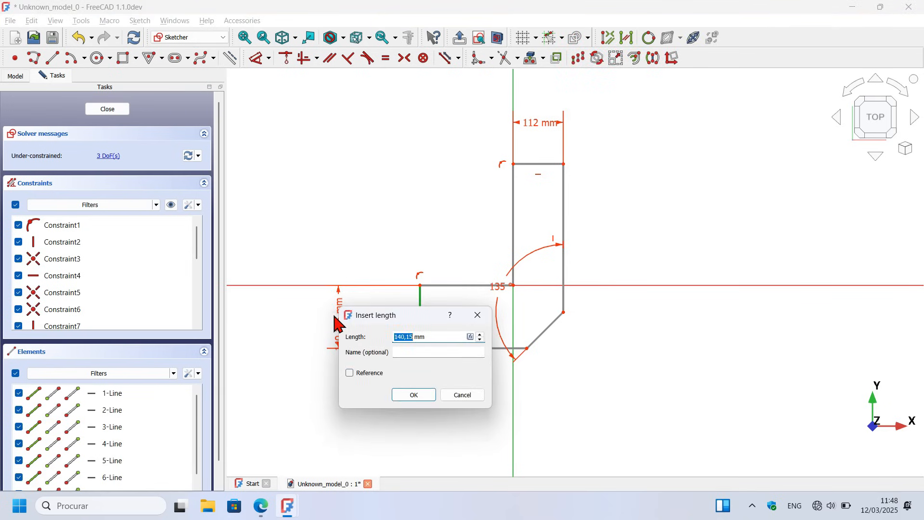
pyautogui.write('72')
pyautogui.press('Return')
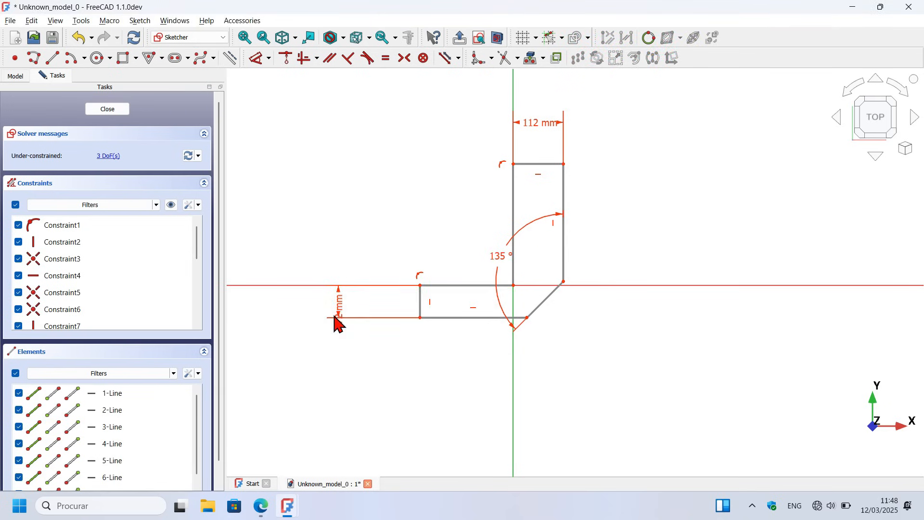
# Step: Constrain the outline's horizontal edge ending at the origin to 80 mm and its long right vertical edge to 83.13 mm
pyautogui.click(466, 290)
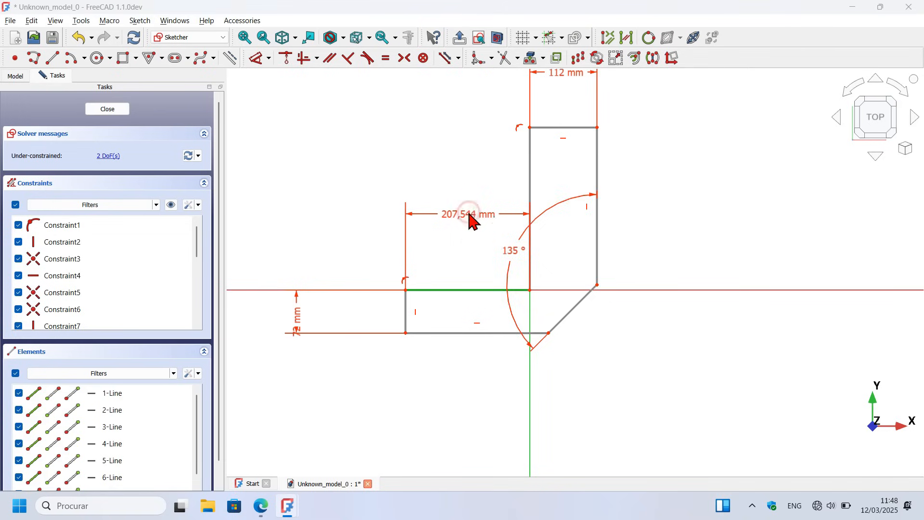
pyautogui.click(468, 214)
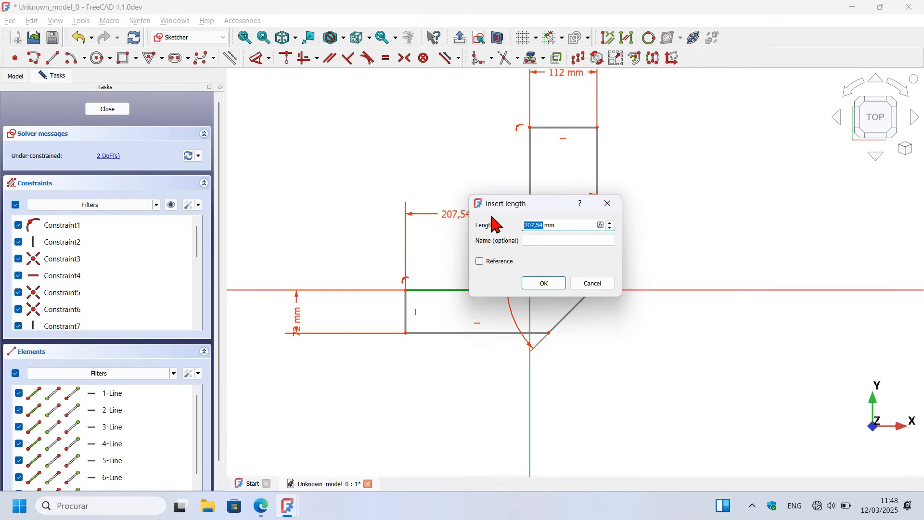
pyautogui.press('Return')
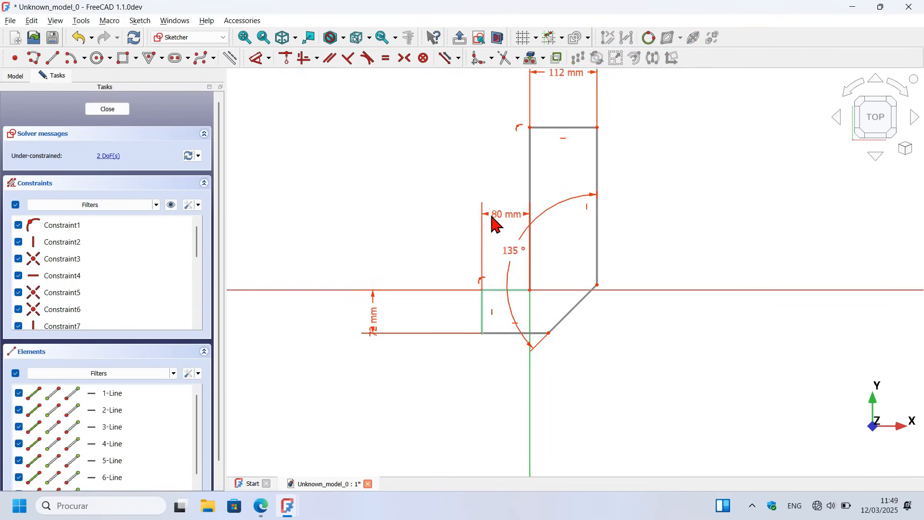
pyautogui.click(598, 206)
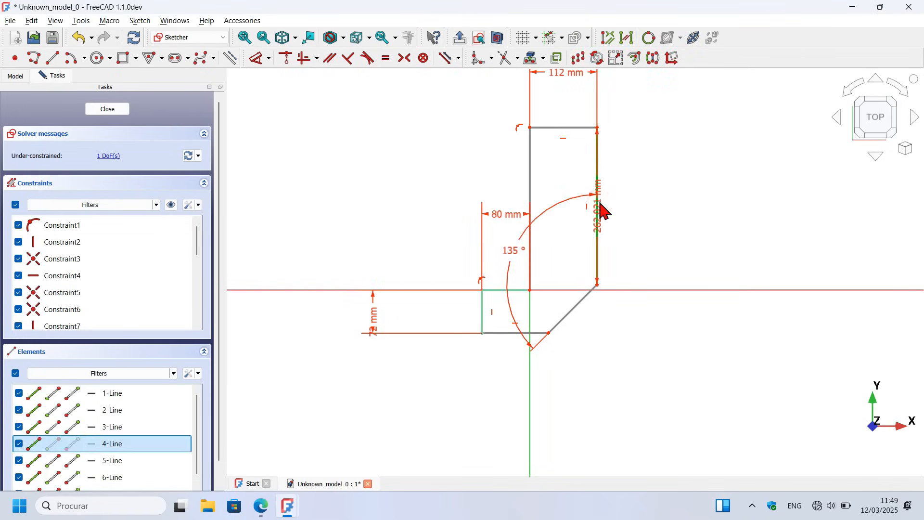
pyautogui.click(713, 211)
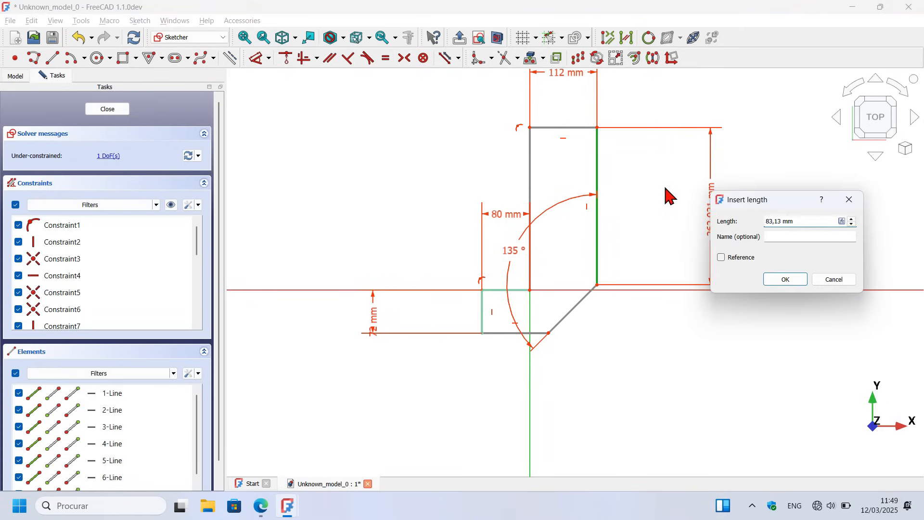
pyautogui.press('Return')
# Step: Constrain the vertical distance from the outline's upper-right corner to the slanted edge's lower end to 102 mm, and close the sketch
pyautogui.scroll(2, 703, 183)
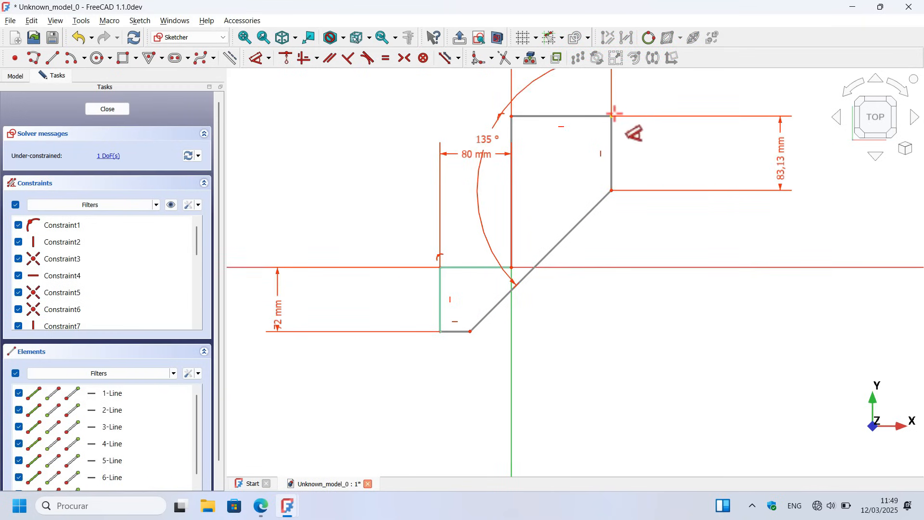
pyautogui.click(614, 115)
pyautogui.click(471, 333)
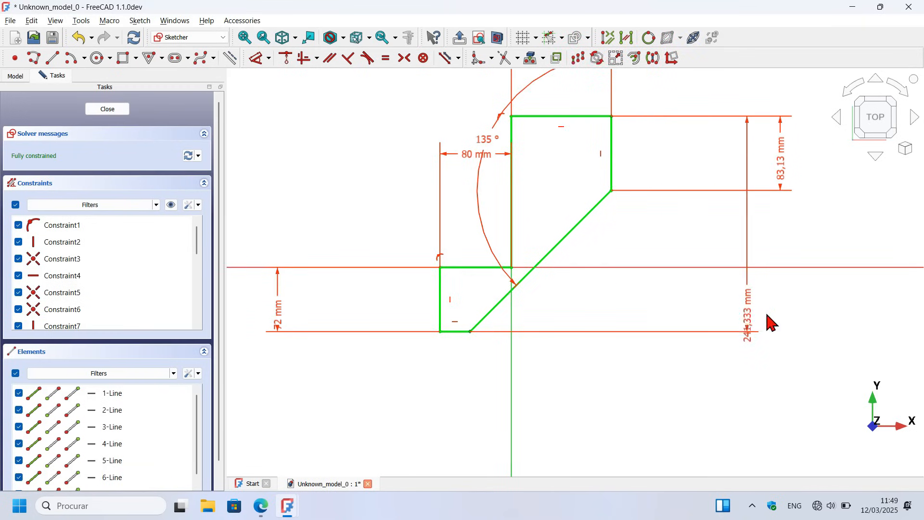
pyautogui.click(813, 311)
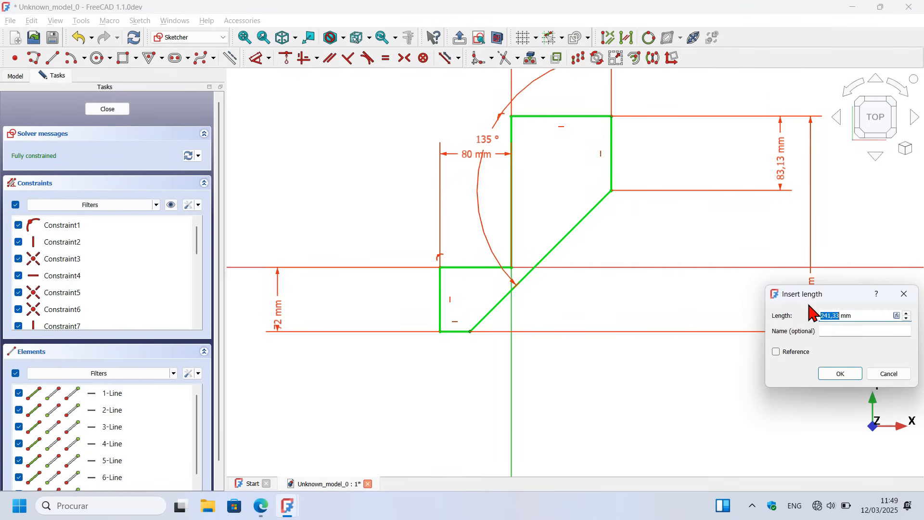
pyautogui.press('Return')
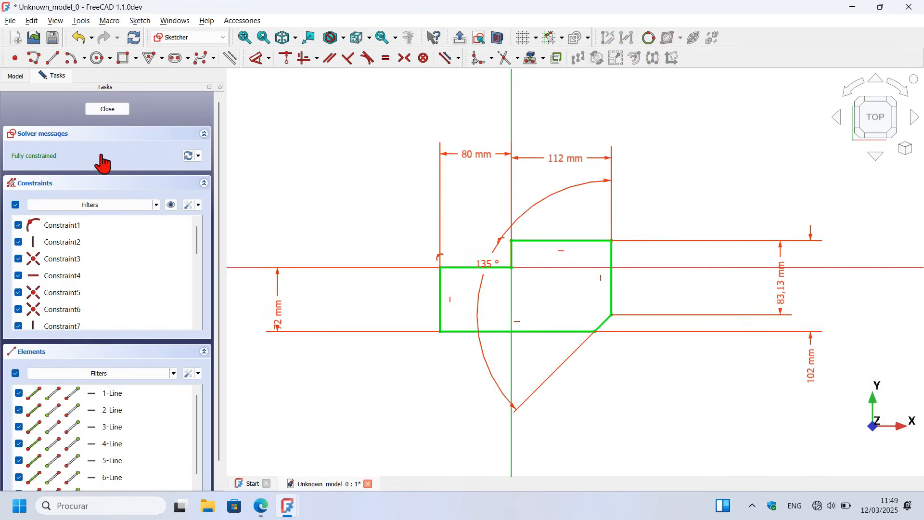
pyautogui.click(109, 110)
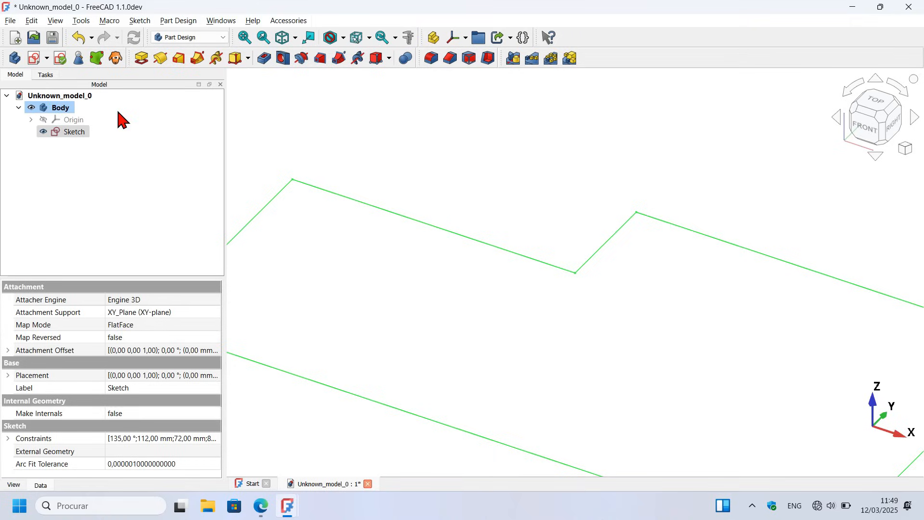
# Step: Pad the L-shaped base sketch to a length of 26 mm
pyautogui.click(470, 180)
pyautogui.press('v')
pyautogui.press('f')
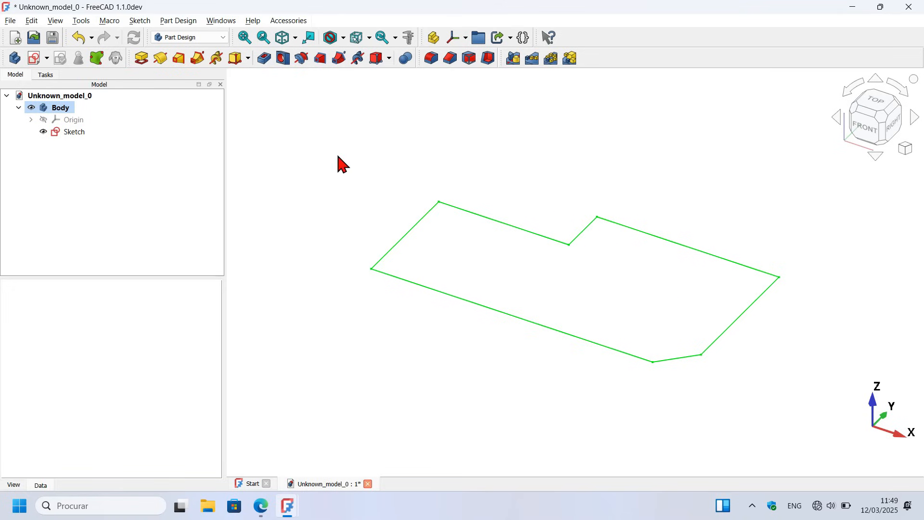
pyautogui.click(142, 58)
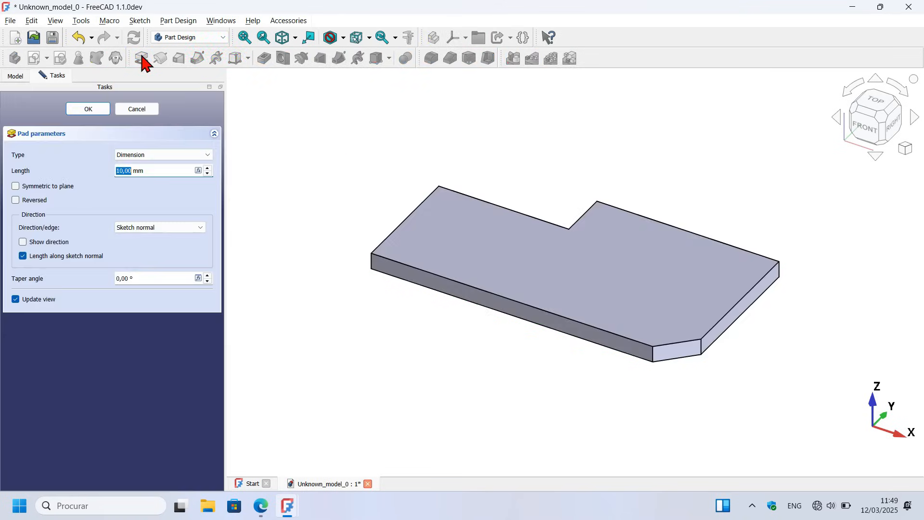
pyautogui.moveTo(153, 170); pyautogui.dragTo(55, 168)
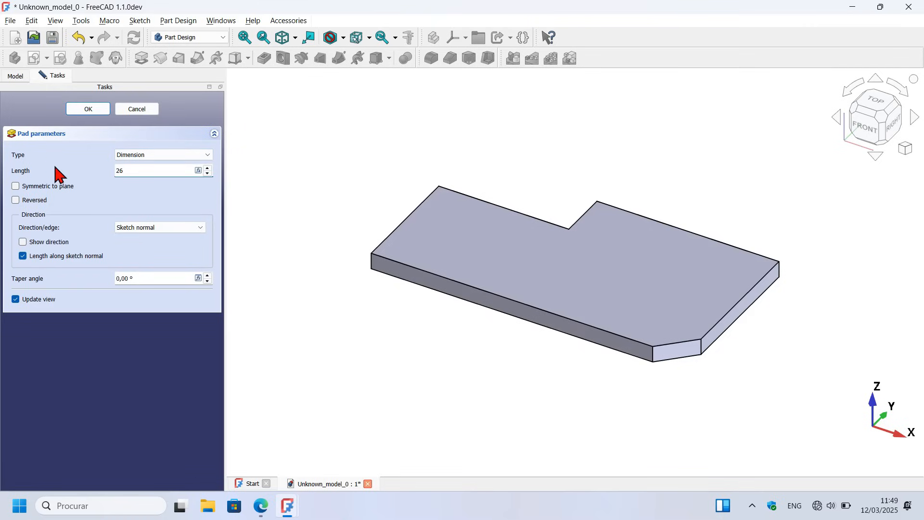
pyautogui.write('26')
pyautogui.click(89, 109)
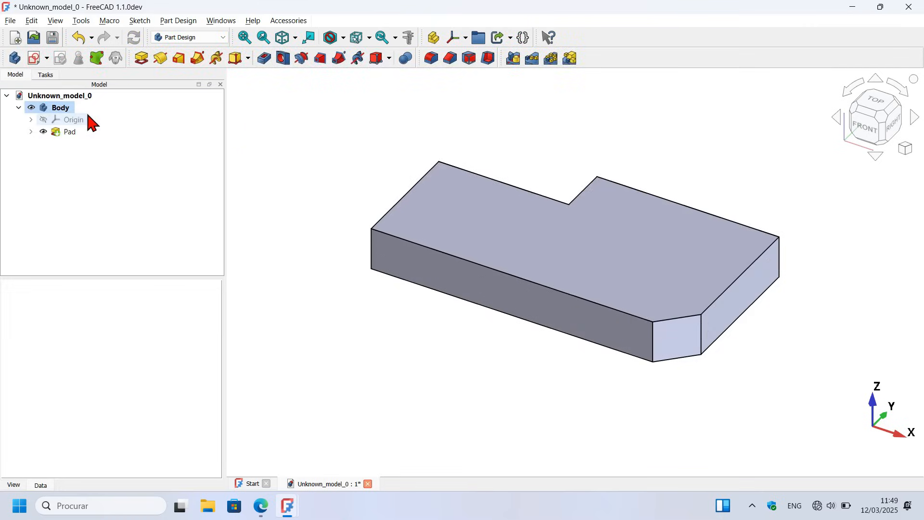
# Step: Start a Thickness operation with the pad's top face open and the wall thickness built outwards
pyautogui.moveTo(372, 252); pyautogui.dragTo(438, 299, button='middle')
pyautogui.press('v')
pyautogui.press('f')
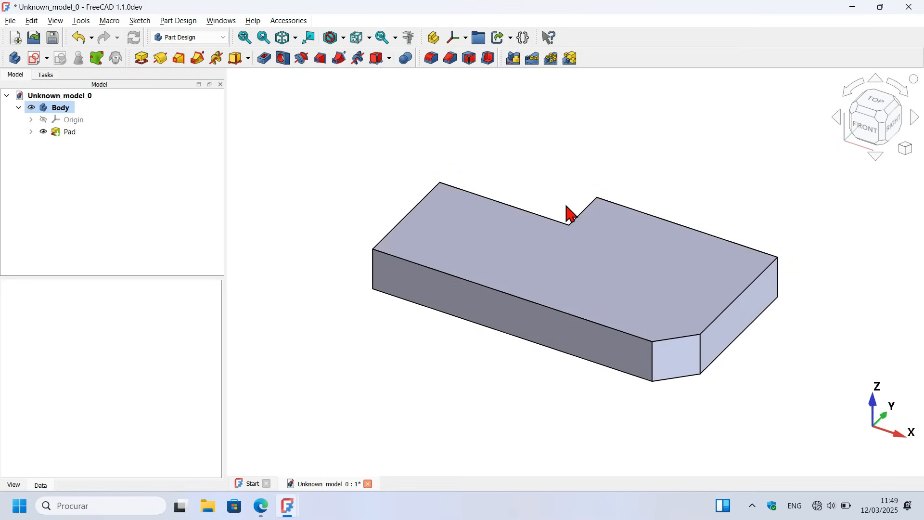
pyautogui.click(556, 263)
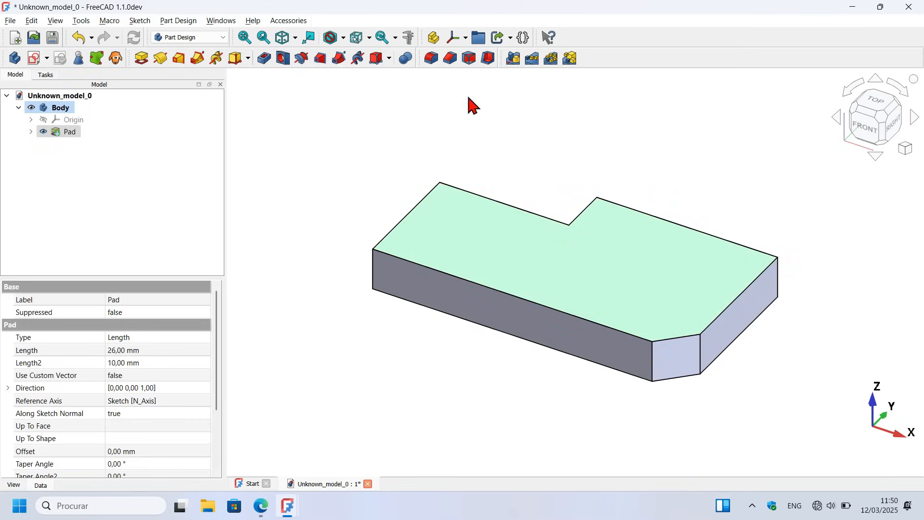
pyautogui.click(487, 58)
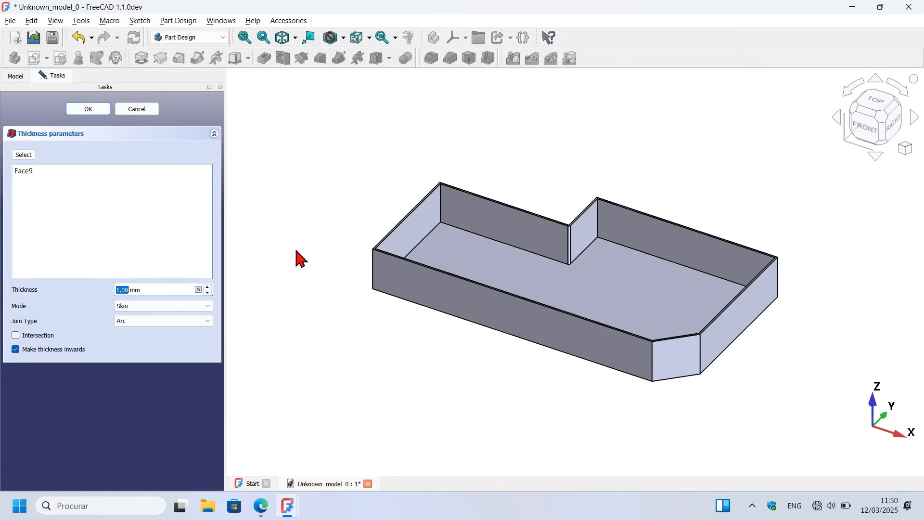
pyautogui.click(64, 351)
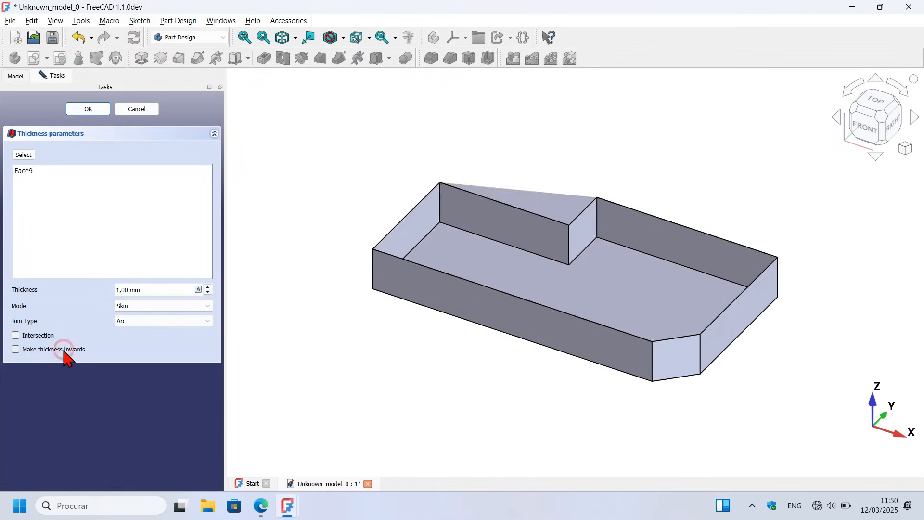
pyautogui.moveTo(571, 182); pyautogui.dragTo(601, 193, button='middle')
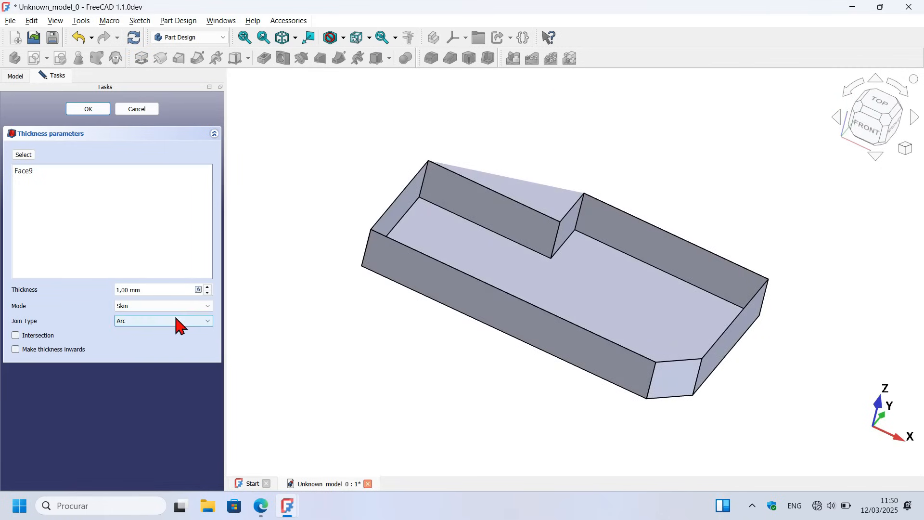
# Step: Set the shell's join type to Intersection and its thickness to 4 mm, and apply the operation
pyautogui.click(193, 321)
pyautogui.click(175, 338)
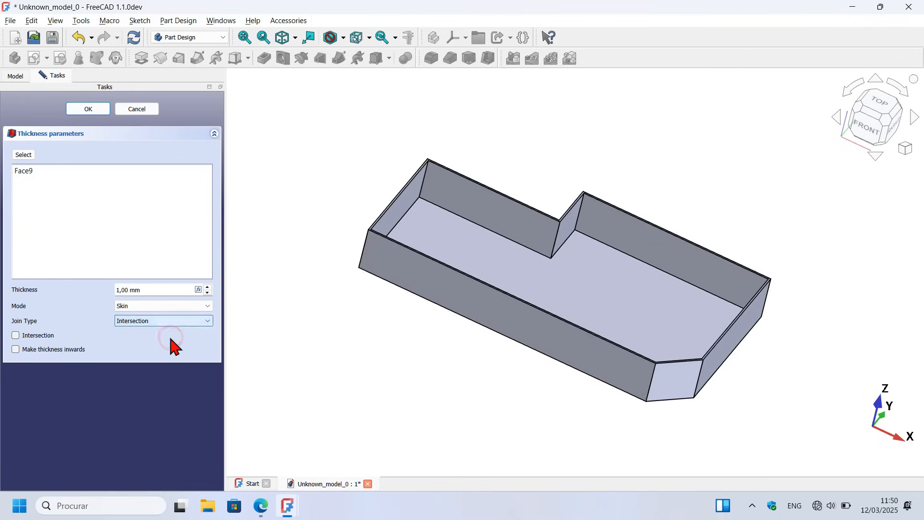
pyautogui.tripleClick(174, 292)
pyautogui.write('4')
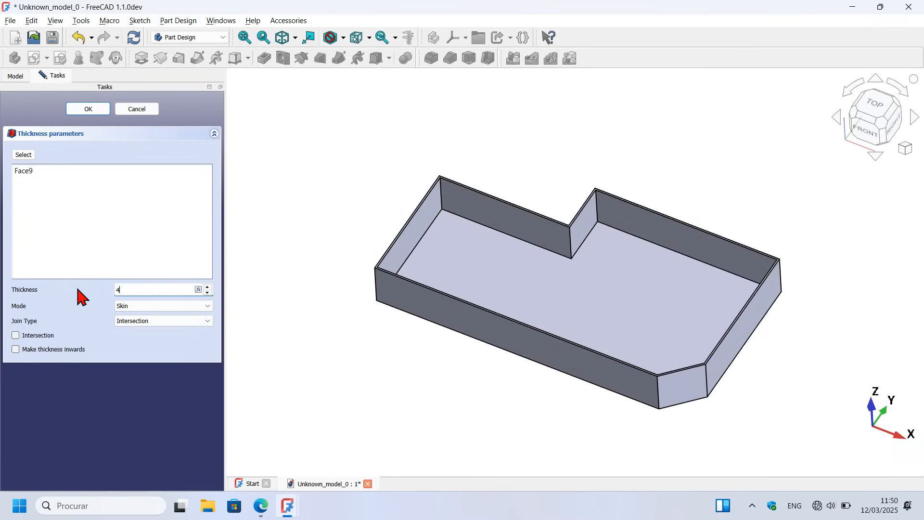
pyautogui.click(95, 111)
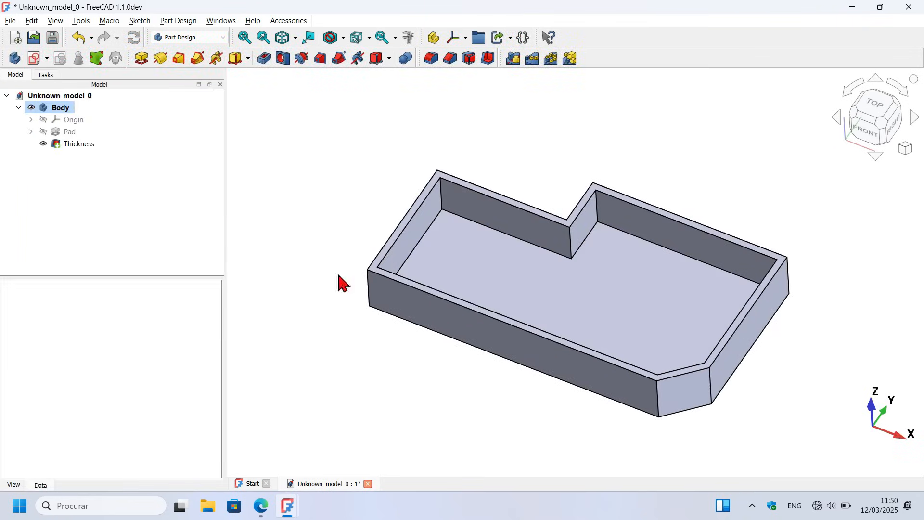
# Step: Start a new sketch on the inner floor face of the shelled body and toggle the section view
pyautogui.moveTo(399, 376); pyautogui.dragTo(490, 221, button='middle')
pyautogui.press('Home')
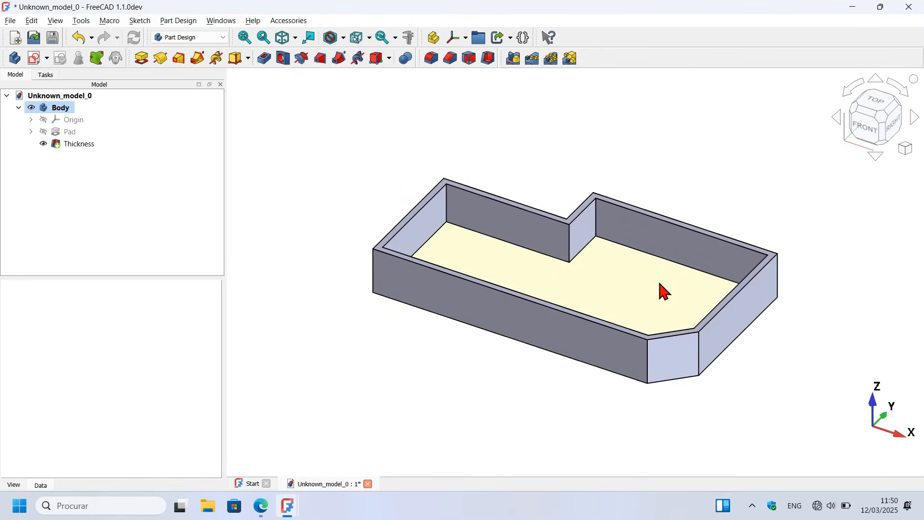
pyautogui.click(615, 287)
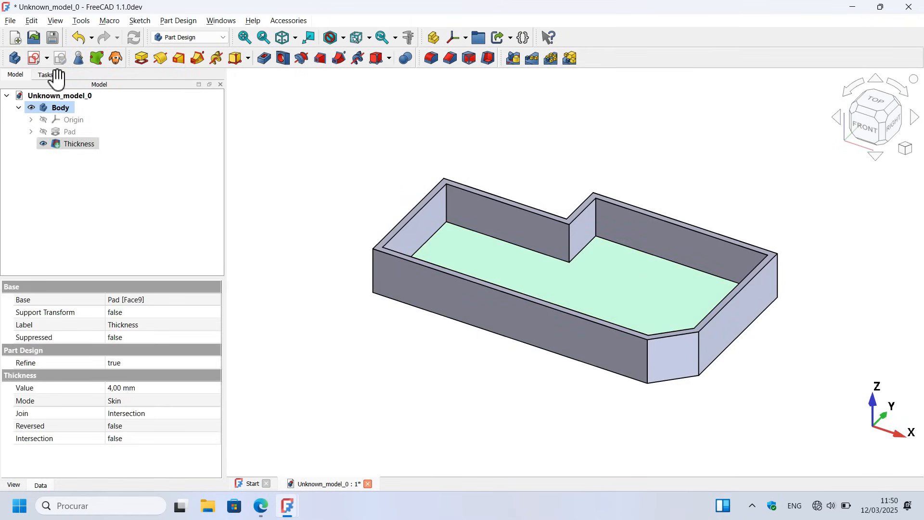
pyautogui.click(35, 59)
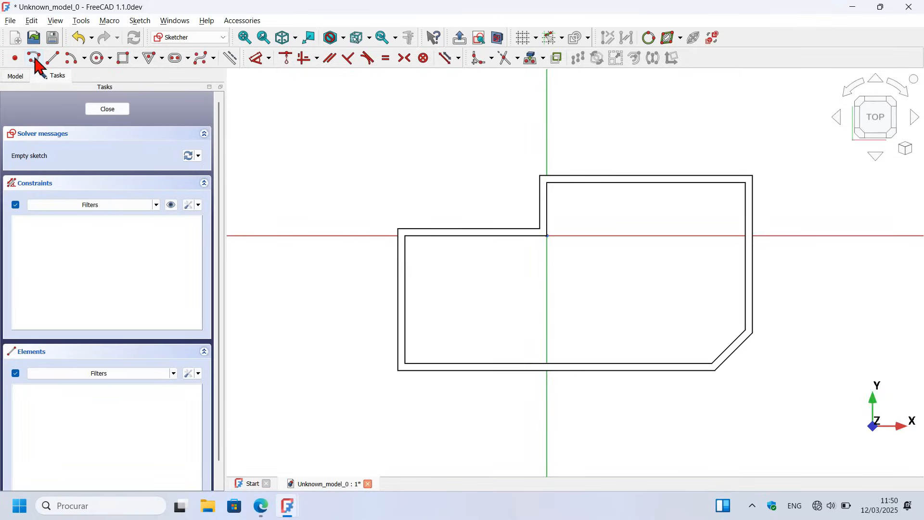
pyautogui.click(497, 40)
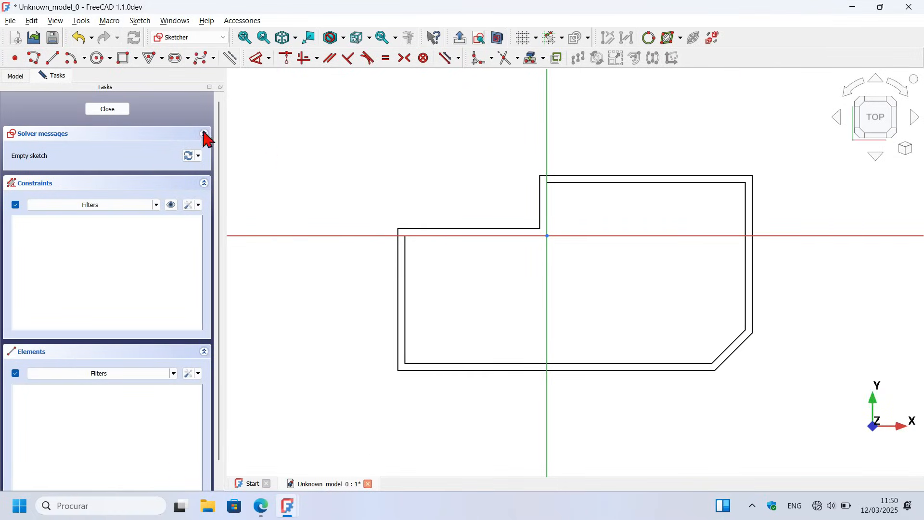
# Step: Draw a rounded rectangle about 47 mm square on the floor's left part, with its upper-left corner at about (-62, -15) mm
pyautogui.click(136, 59)
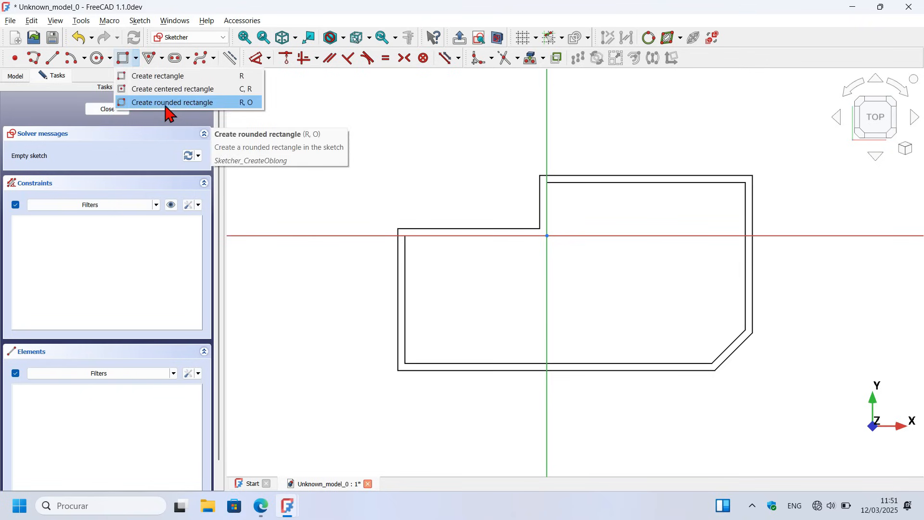
pyautogui.click(232, 103)
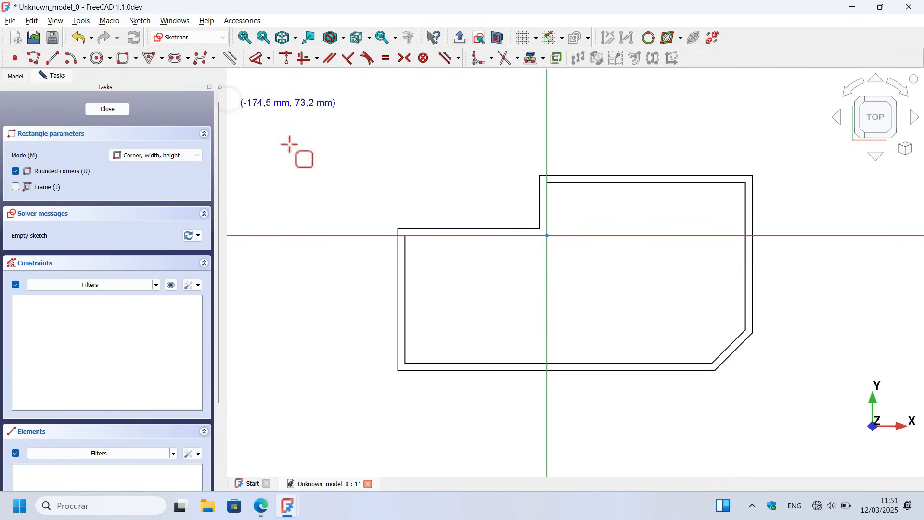
pyautogui.click(439, 261)
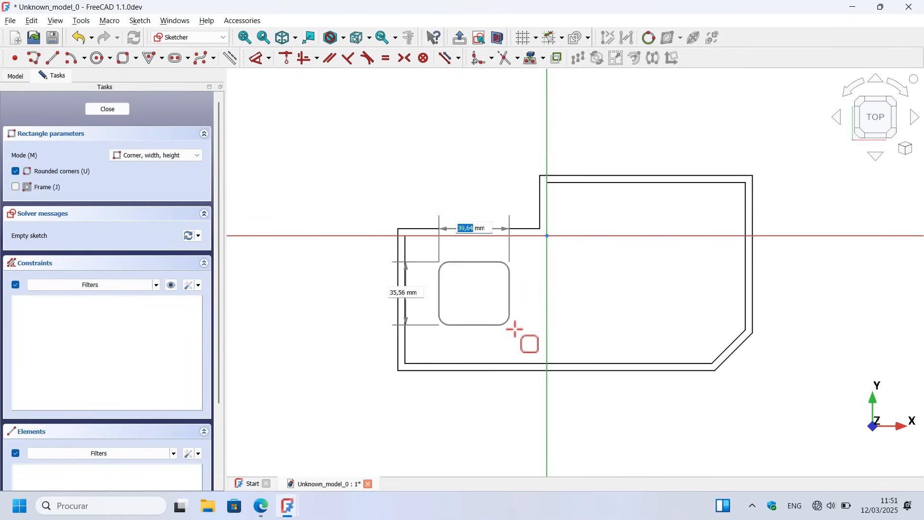
pyautogui.click(523, 346)
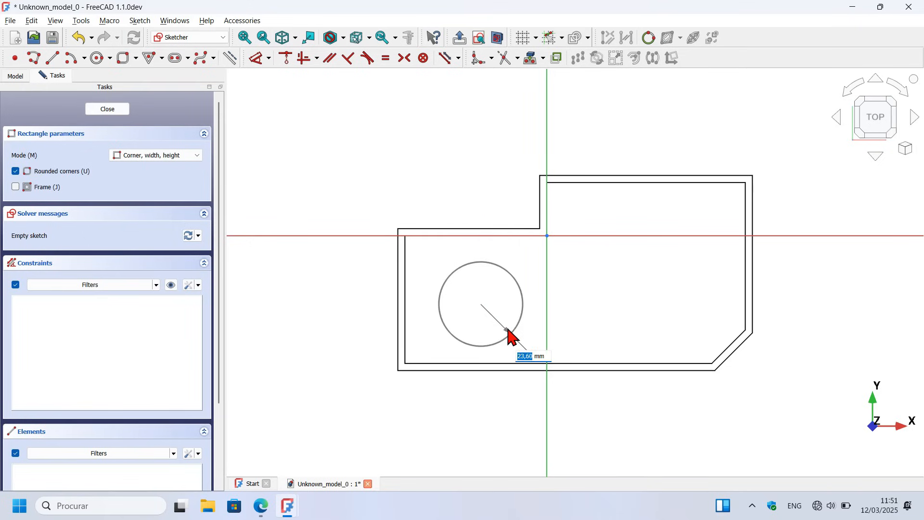
pyautogui.click(515, 341)
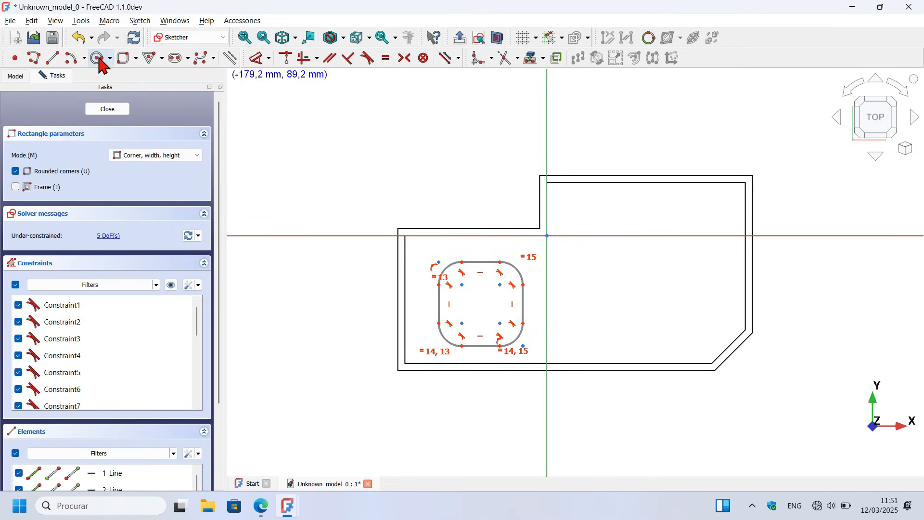
# Step: Draw two overlapping circles centred at about (41, -18) mm and (72, -42) mm, and hide the sketch's constraints
pyautogui.click(98, 59)
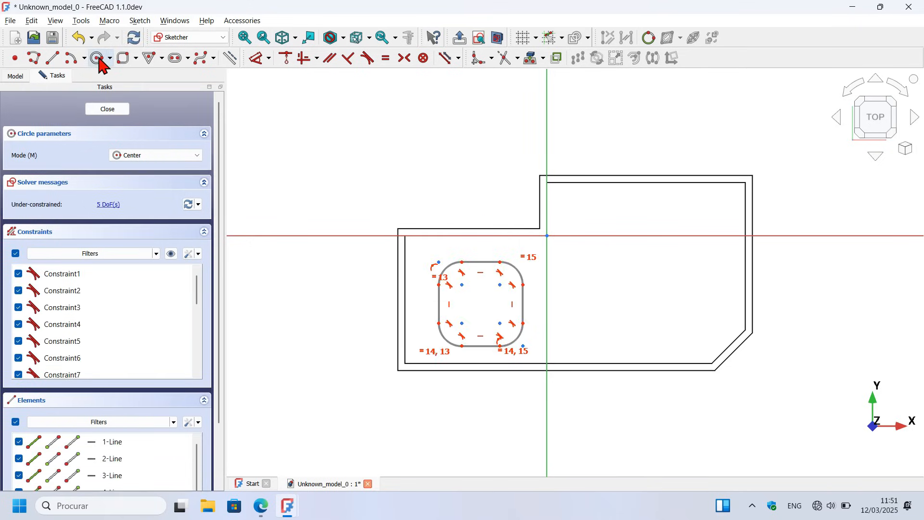
pyautogui.click(619, 267)
pyautogui.click(644, 320)
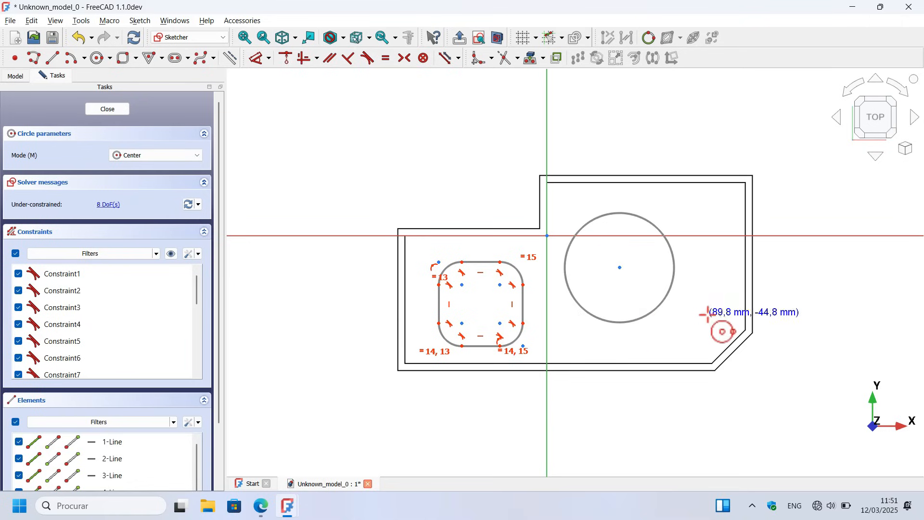
pyautogui.click(674, 309)
pyautogui.click(695, 353)
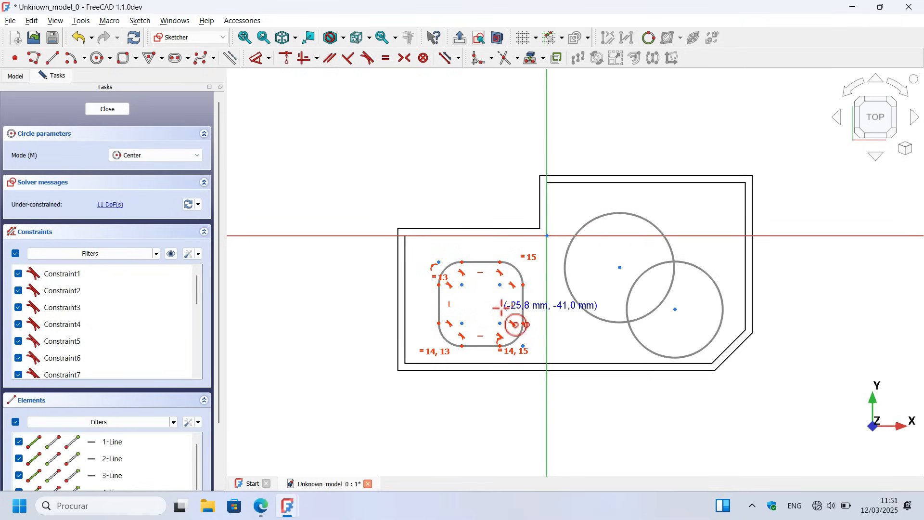
pyautogui.click(171, 253)
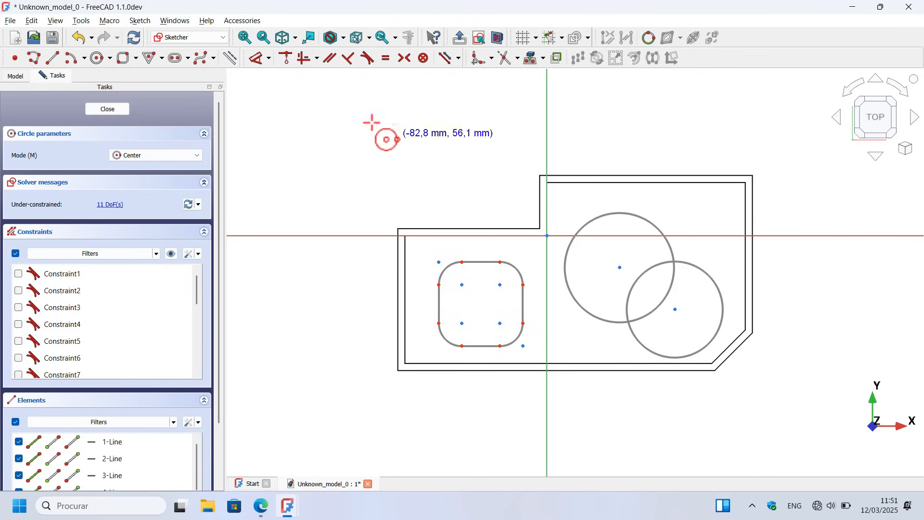
# Step: Dimension the rounded rectangle's upper straight edge to 30 mm
pyautogui.click(255, 58)
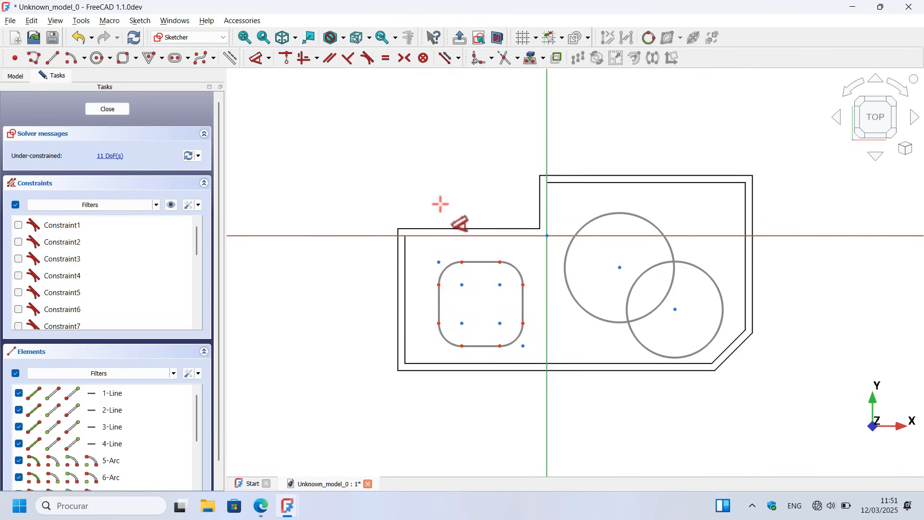
pyautogui.scroll(2, 432, 311)
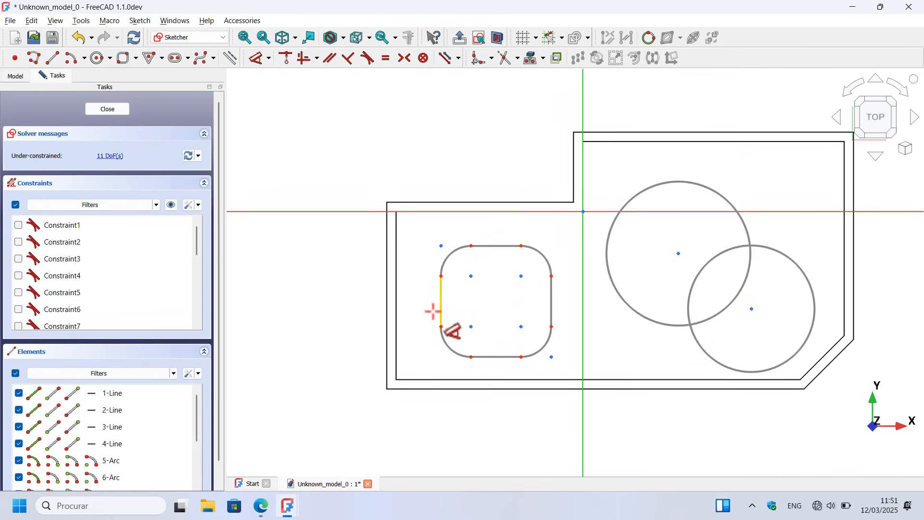
pyautogui.click(500, 246)
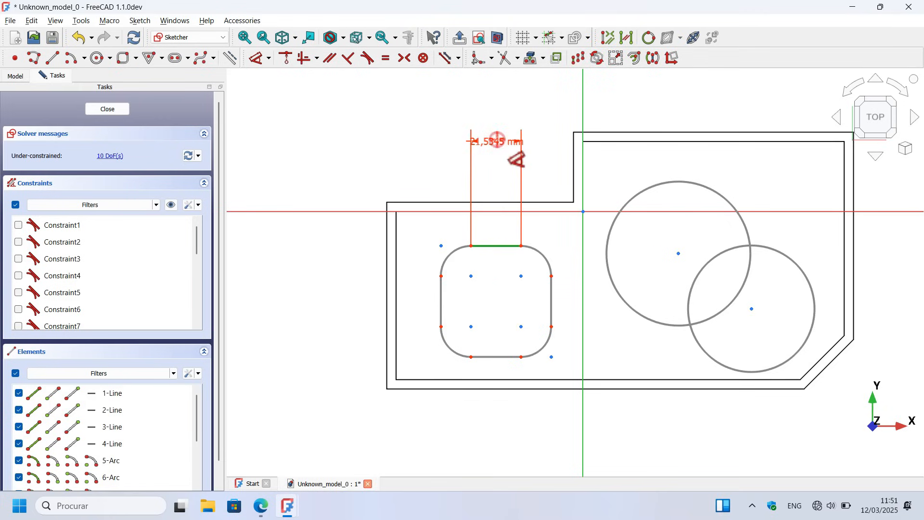
pyautogui.click(497, 140)
pyautogui.write('30')
pyautogui.press('Return')
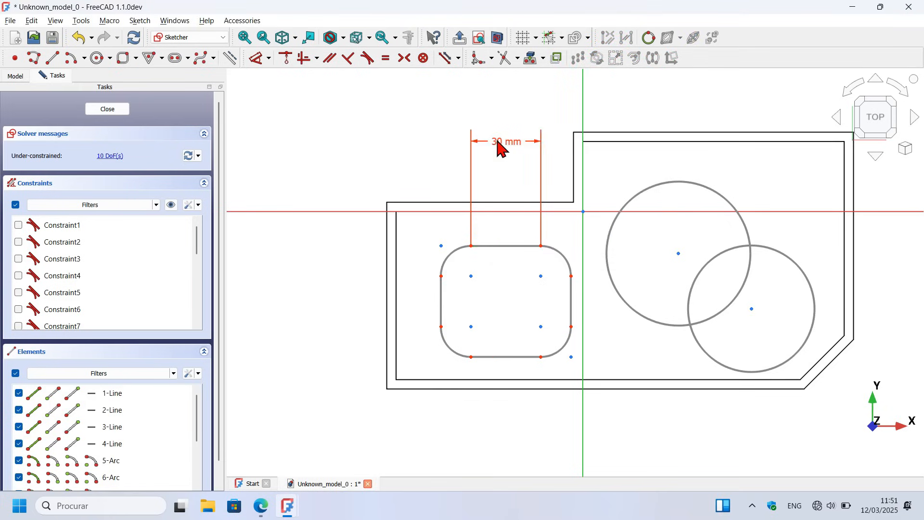
# Step: Set the rounded rectangle's corner radius to 10 mm and its left straight edge to 30 mm
pyautogui.click(558, 254)
pyautogui.click(617, 169)
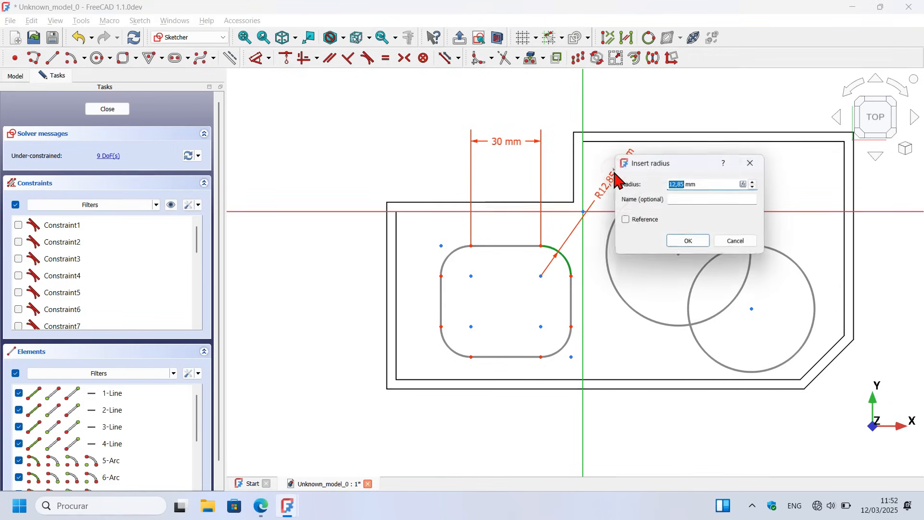
pyautogui.write('10')
pyautogui.press('Return')
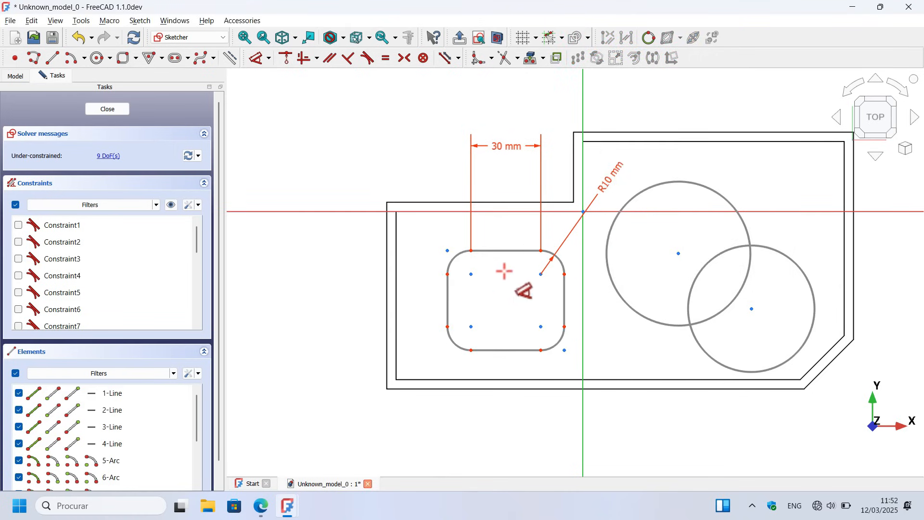
pyautogui.click(445, 304)
pyautogui.click(351, 305)
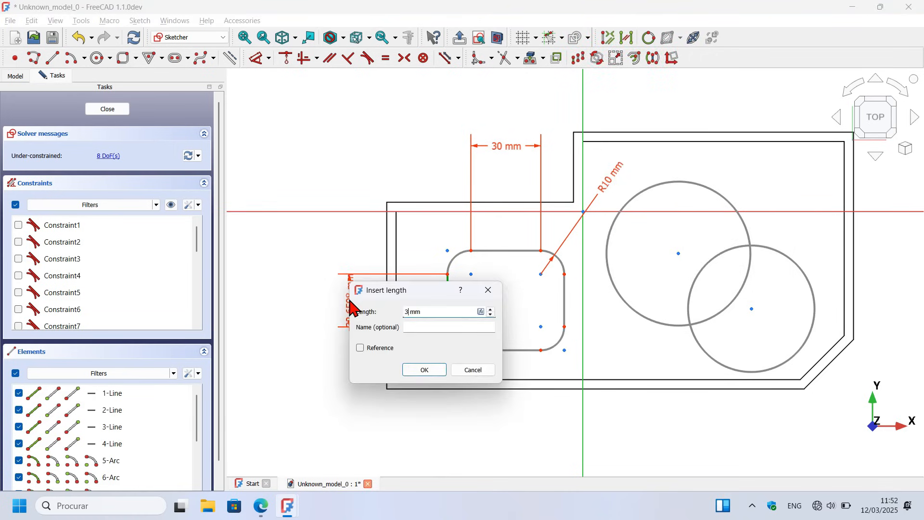
pyautogui.write('30')
pyautogui.press('Return')
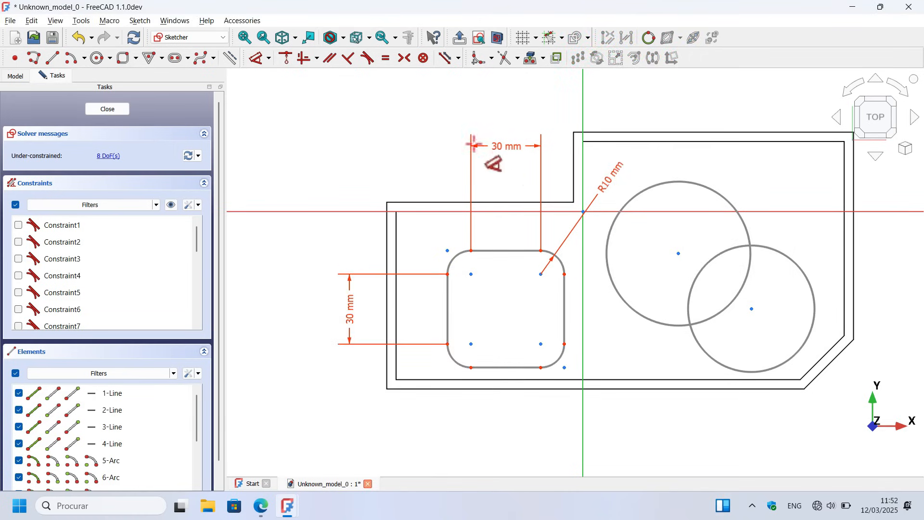
# Step: Set the upper-left circle's diameter to 36 mm and the lower-right circle's diameter to 50 mm
pyautogui.scroll(-3, 320, 249)
pyautogui.scroll(2, 585, 240)
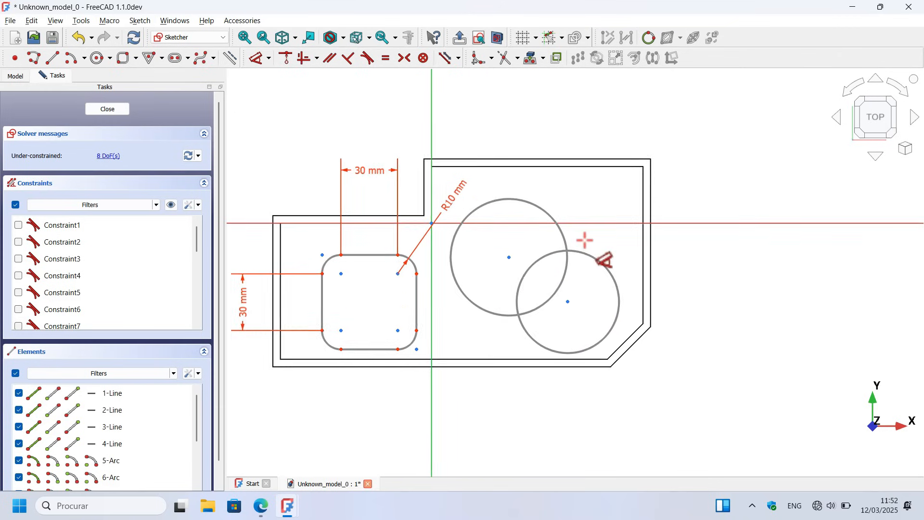
pyautogui.click(536, 204)
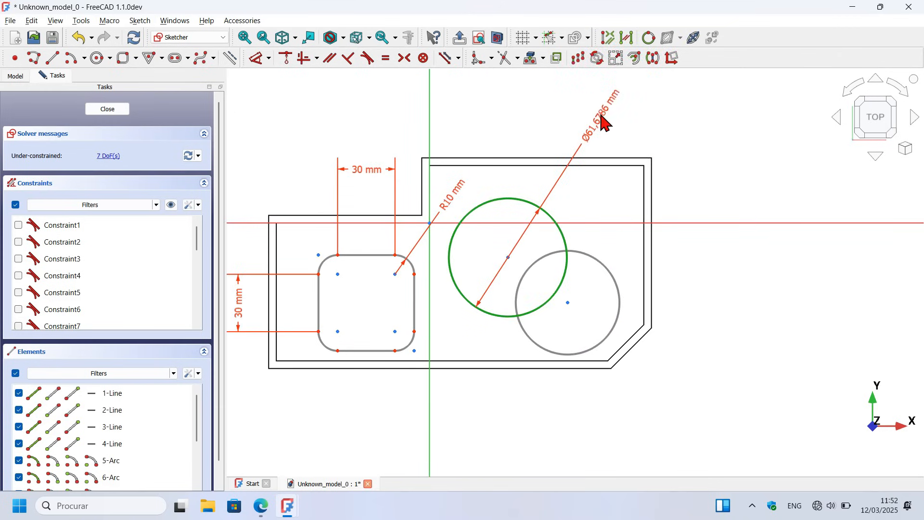
pyautogui.click(602, 120)
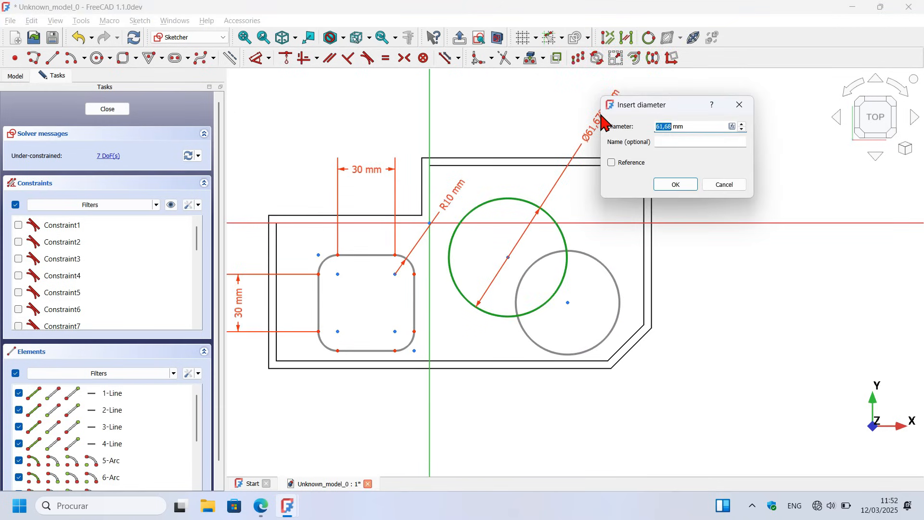
pyautogui.press('Return')
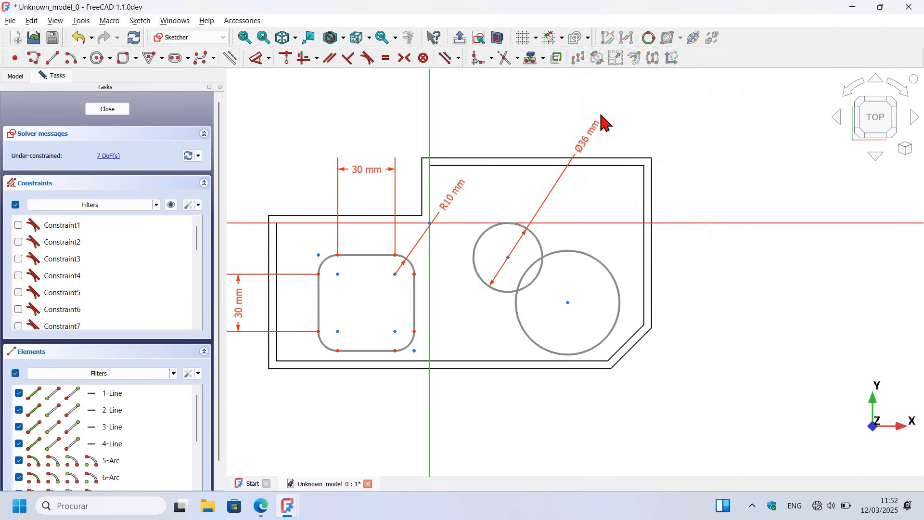
pyautogui.click(611, 270)
pyautogui.click(716, 169)
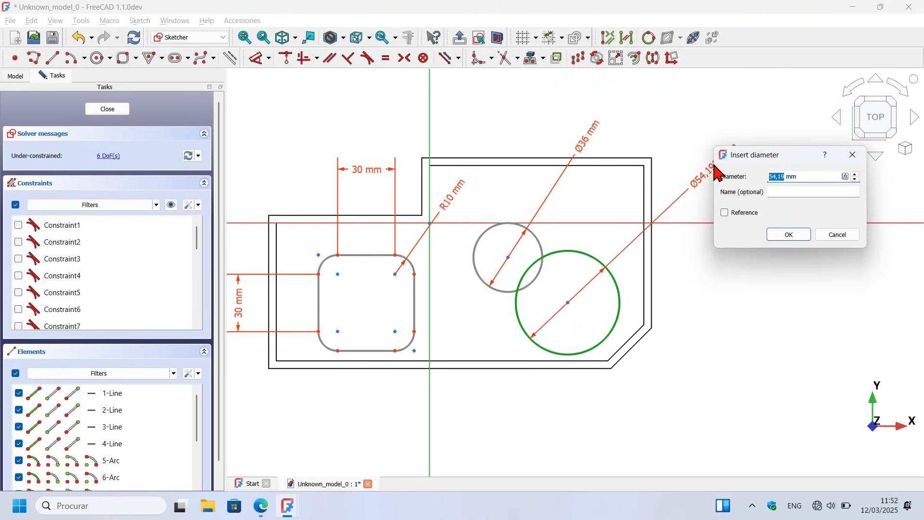
pyautogui.press('Return')
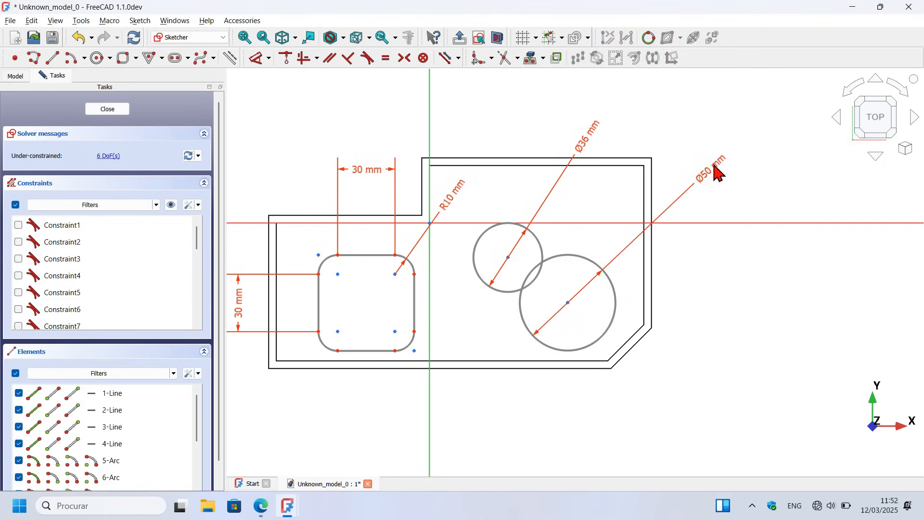
# Step: Switch to construction geometry and project the floor's inner left and lower edges into the sketch as external geometry
pyautogui.scroll(-3, 695, 242)
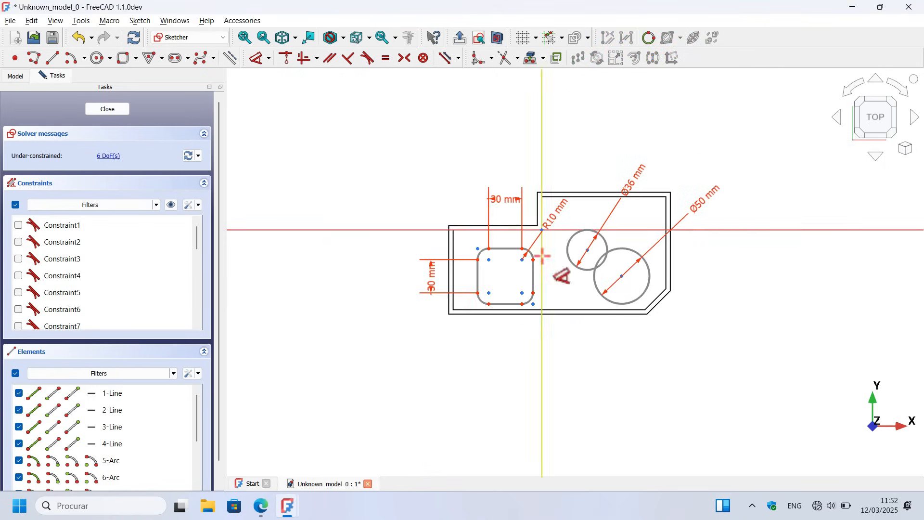
pyautogui.scroll(2, 542, 257)
pyautogui.scroll(1, 543, 256)
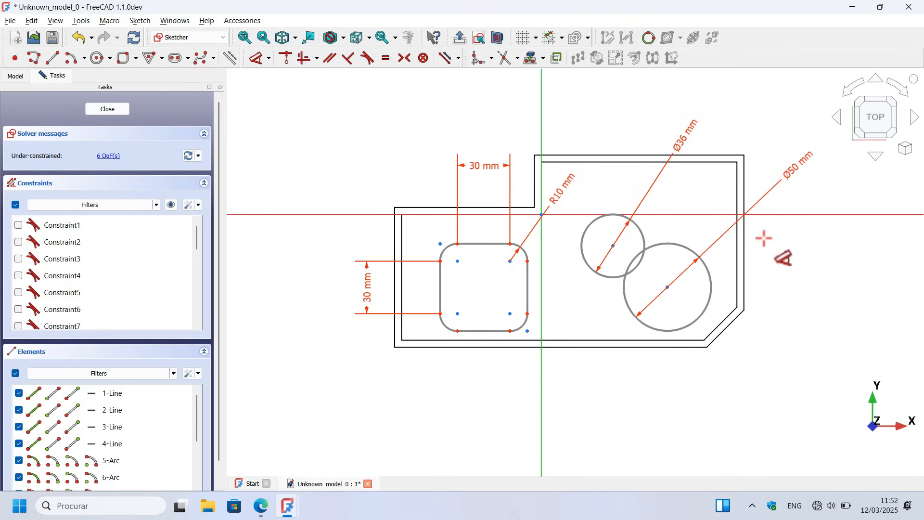
pyautogui.scroll(2, 606, 236)
pyautogui.click(542, 60)
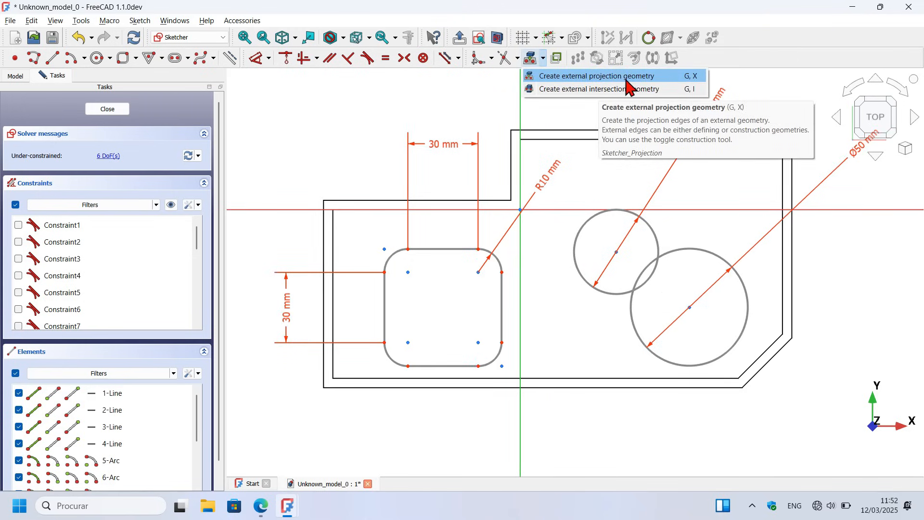
pyautogui.click(398, 101)
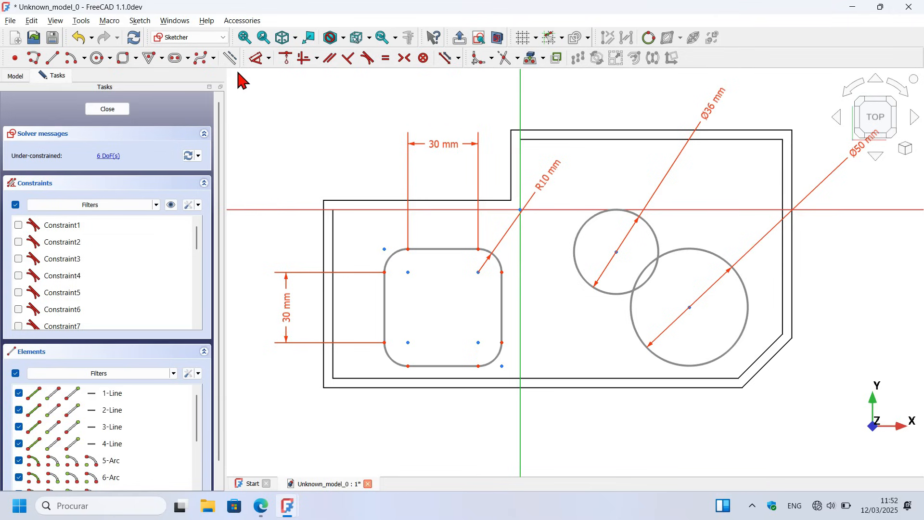
pyautogui.click(231, 55)
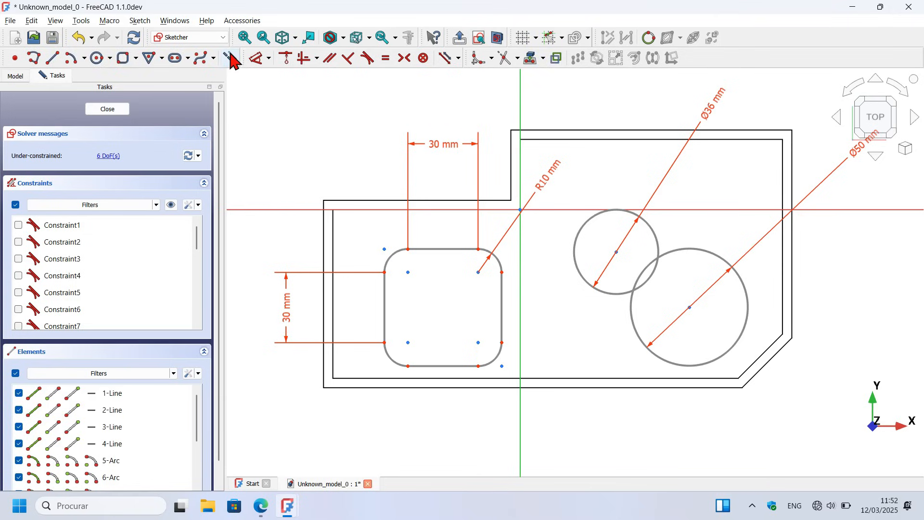
pyautogui.click(532, 59)
pyautogui.click(337, 288)
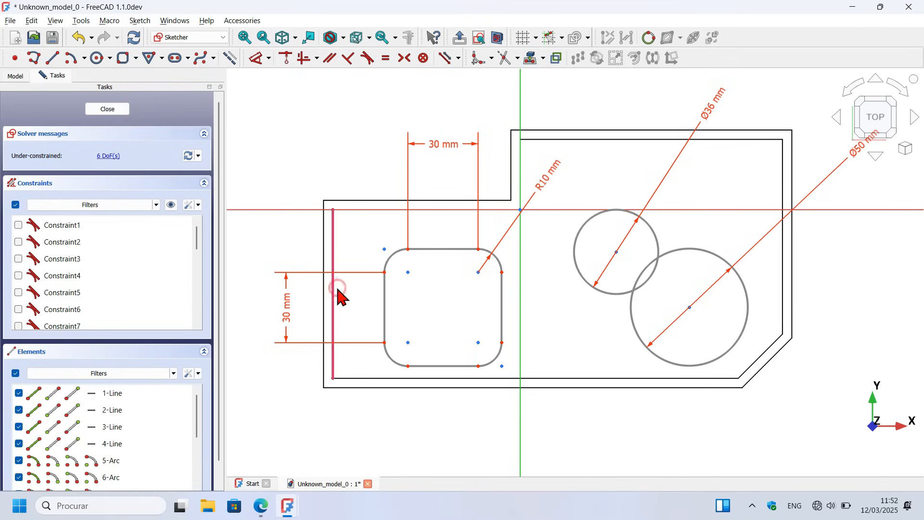
pyautogui.click(722, 379)
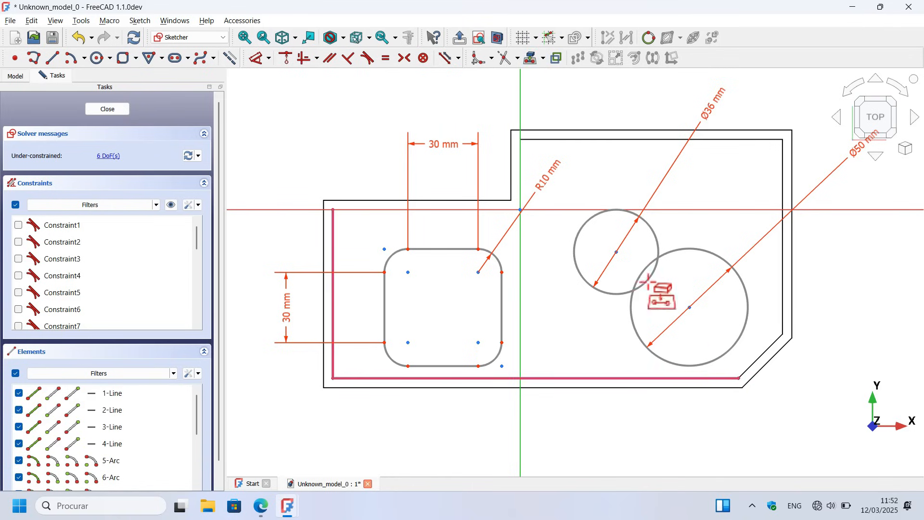
pyautogui.rightClick(544, 190)
# Step: Dimension the horizontal distance from the projected left edge to the rounded rectangle's left side at 12.5 mm
pyautogui.click(257, 59)
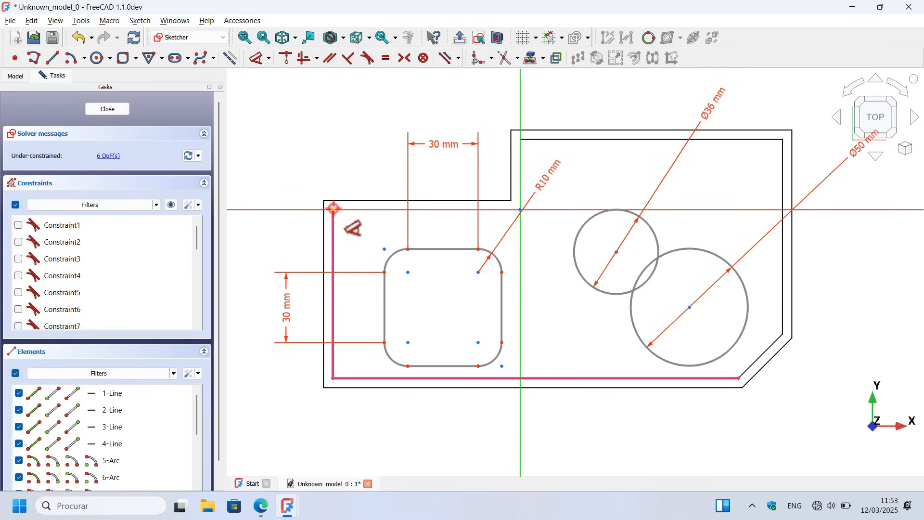
pyautogui.click(333, 208)
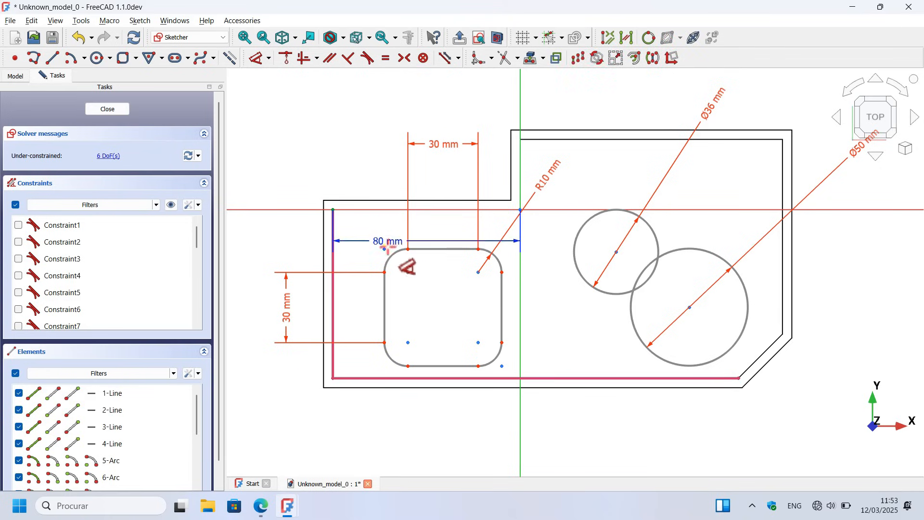
pyautogui.click(385, 272)
pyautogui.click(404, 148)
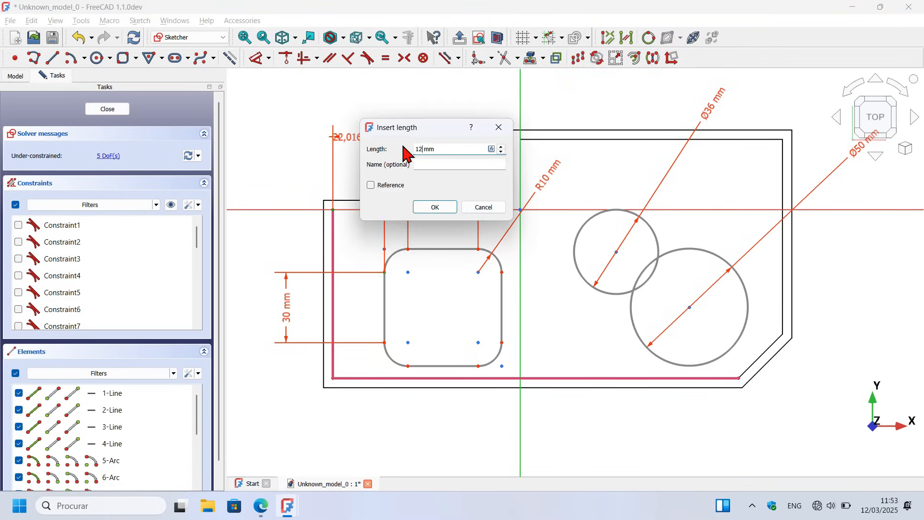
pyautogui.press('Return')
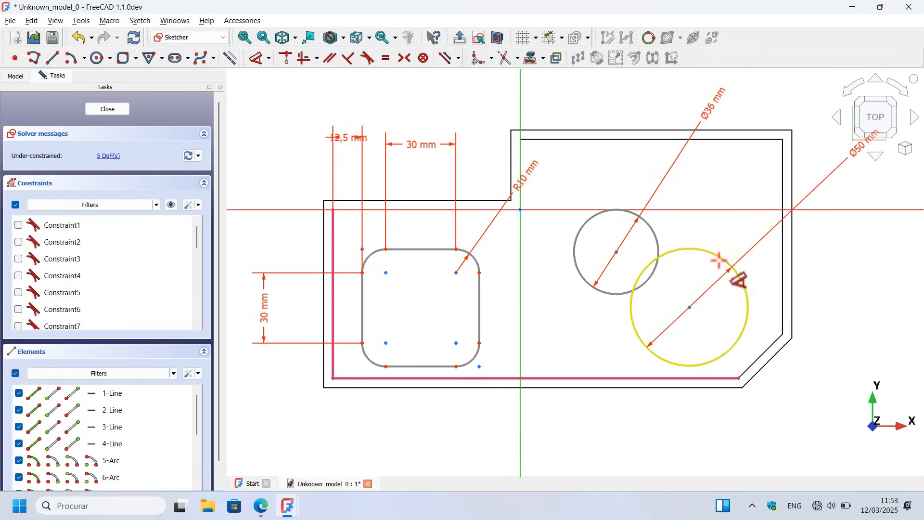
# Step: Set the spacing between the two circle centres to 30 mm horizontally and 15 mm vertically
pyautogui.click(617, 250)
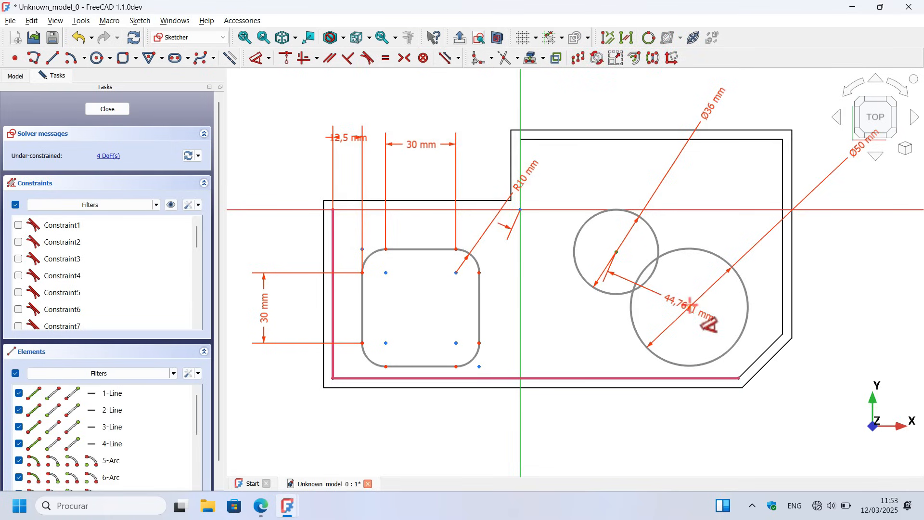
pyautogui.click(690, 306)
pyautogui.click(654, 166)
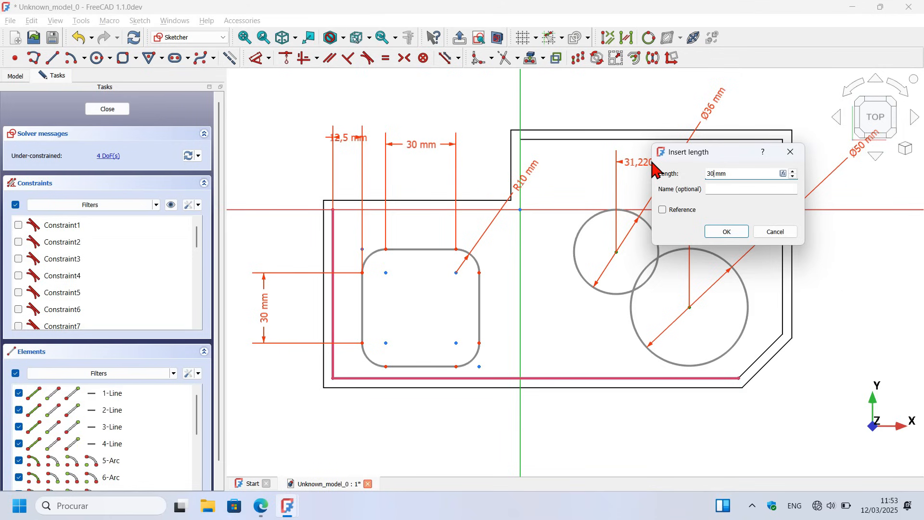
pyautogui.press('Return')
pyautogui.click(617, 251)
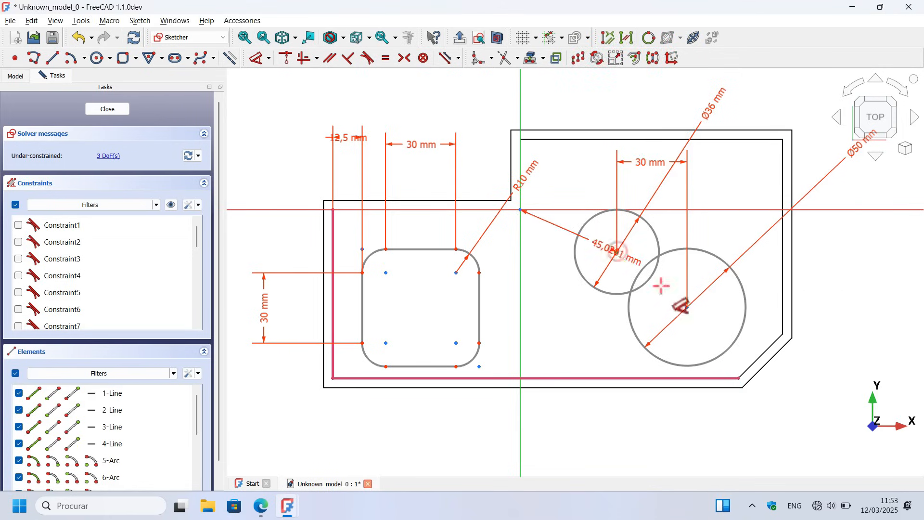
pyautogui.click(687, 307)
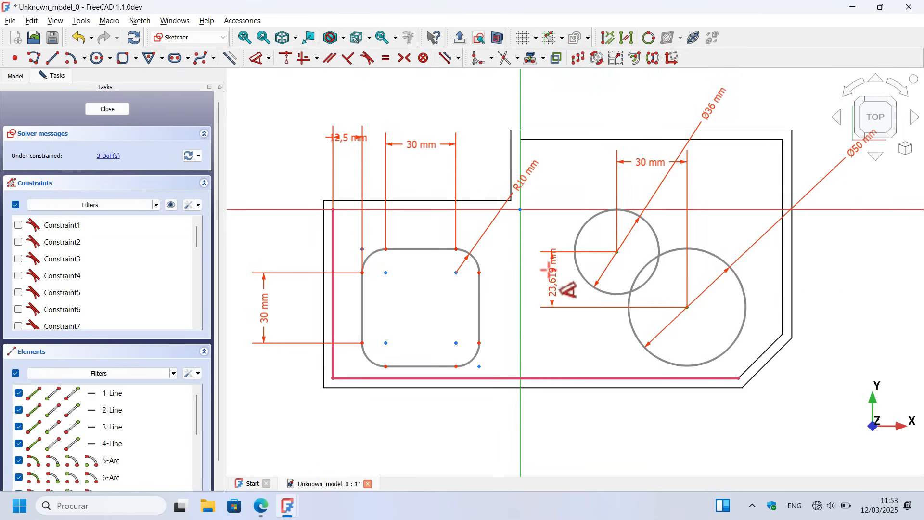
pyautogui.click(540, 269)
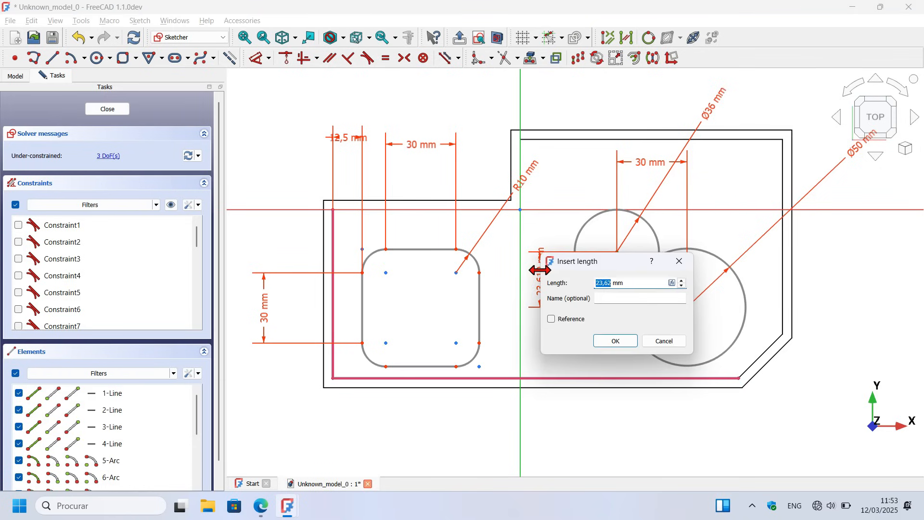
pyautogui.press('Return')
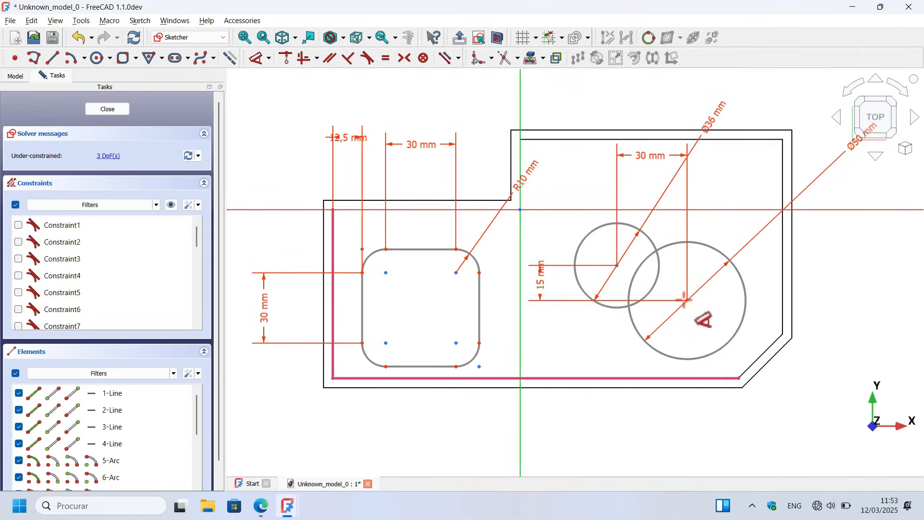
# Step: Set the vertical distance from the larger circle's centre to the projected lower edge to 35 mm
pyautogui.click(688, 301)
pyautogui.click(711, 377)
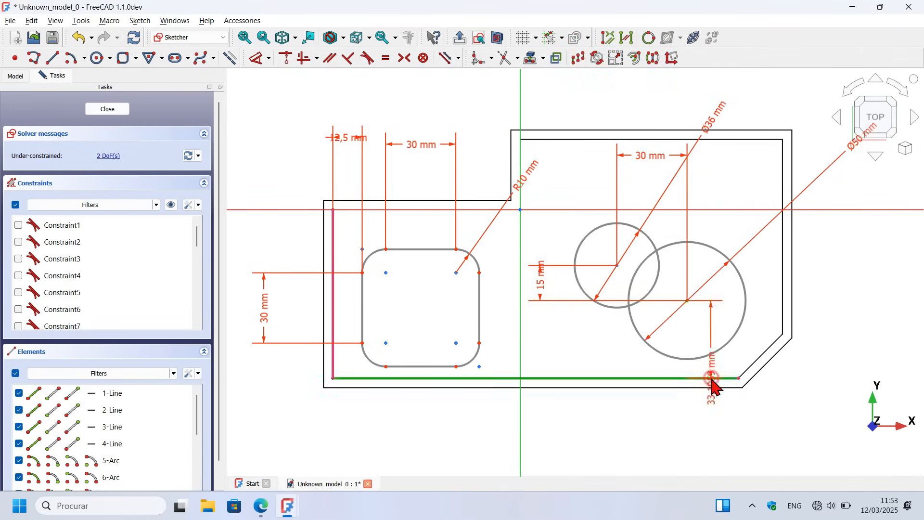
pyautogui.click(839, 343)
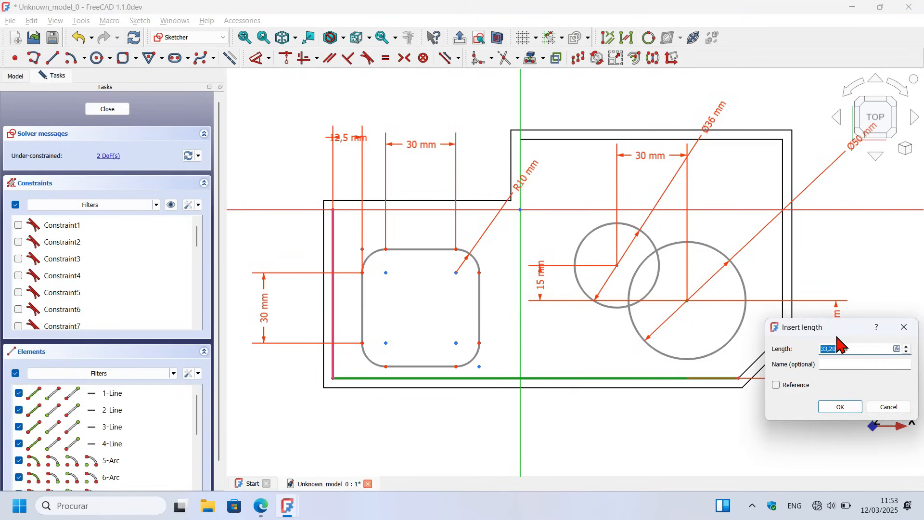
pyautogui.press('Return')
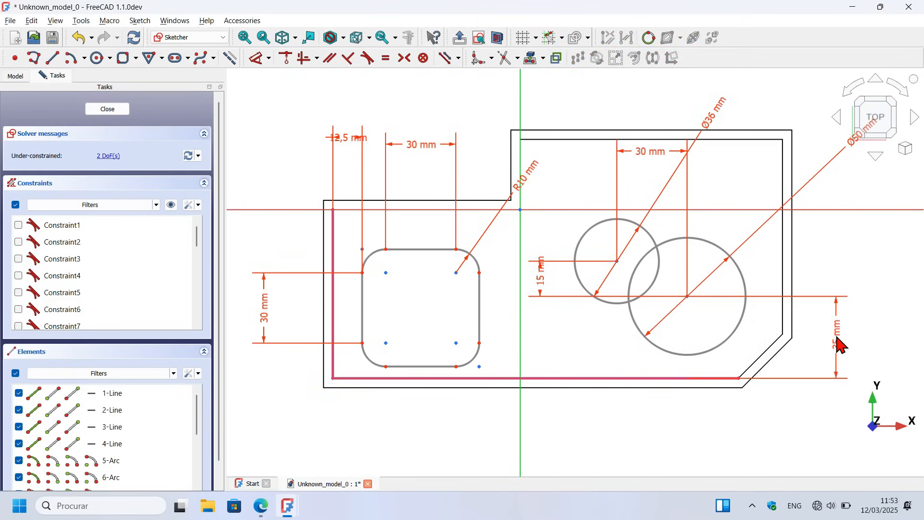
# Step: Set the horizontal distance from the smaller circle's centre to the sketch's vertical axis to 12.5 mm
pyautogui.click(613, 260)
pyautogui.click(520, 222)
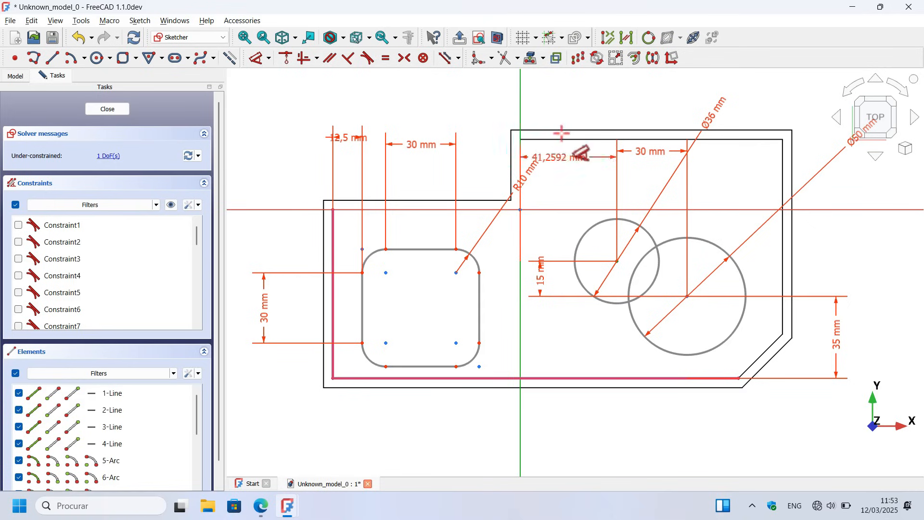
pyautogui.click(561, 103)
pyautogui.write('1')
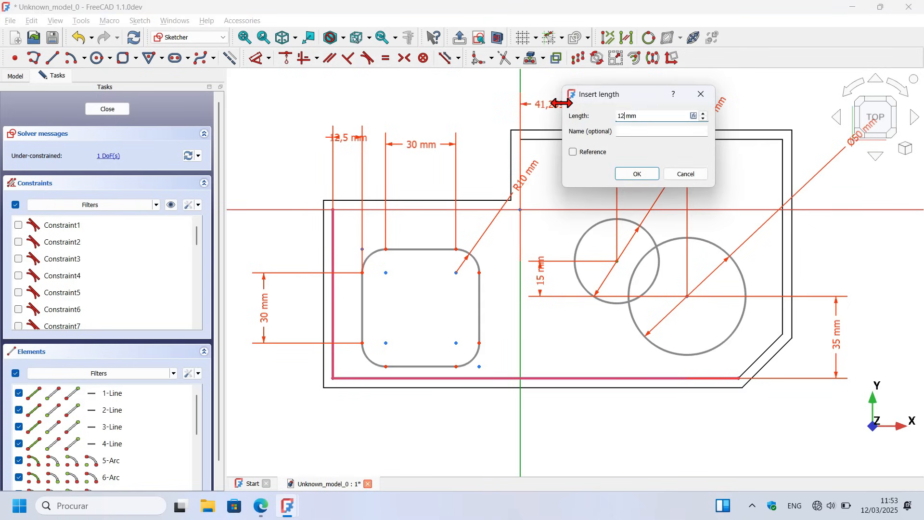
pyautogui.write('2.5')
pyautogui.press('Return')
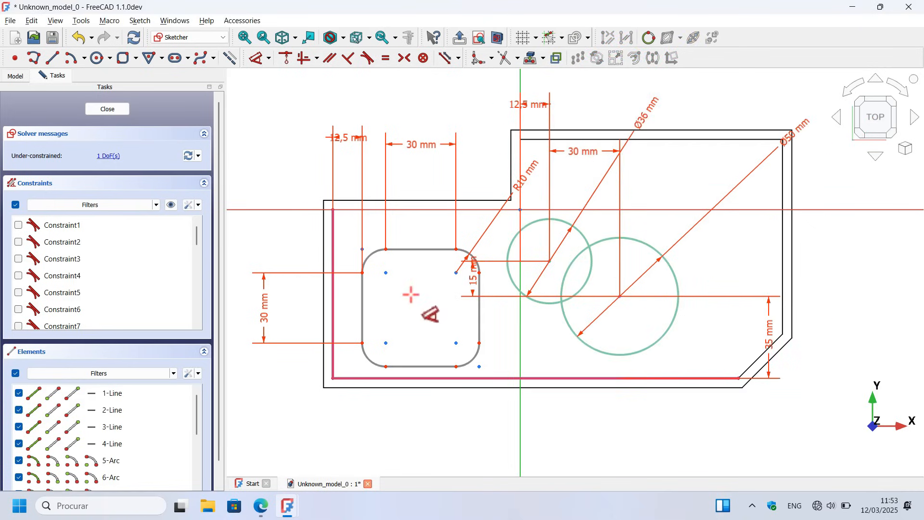
# Step: Draw a construction line from the midpoint of the projected left edge to the midpoint of the rounded rectangle's left side
pyautogui.scroll(-2, 411, 295)
pyautogui.scroll(3, 336, 313)
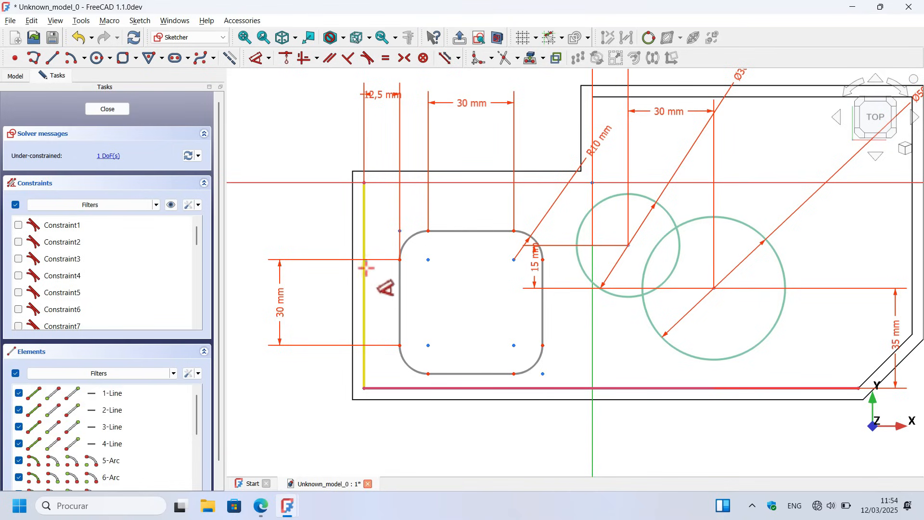
pyautogui.click(360, 199)
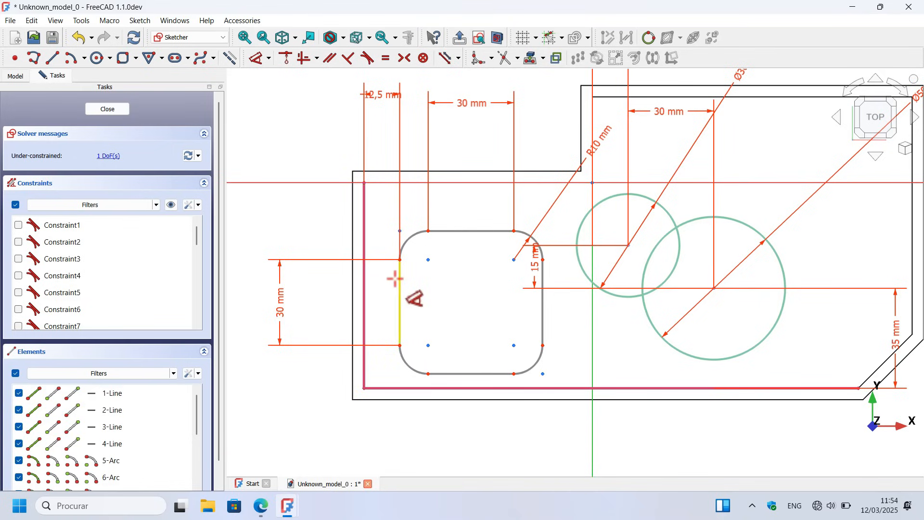
pyautogui.click(54, 59)
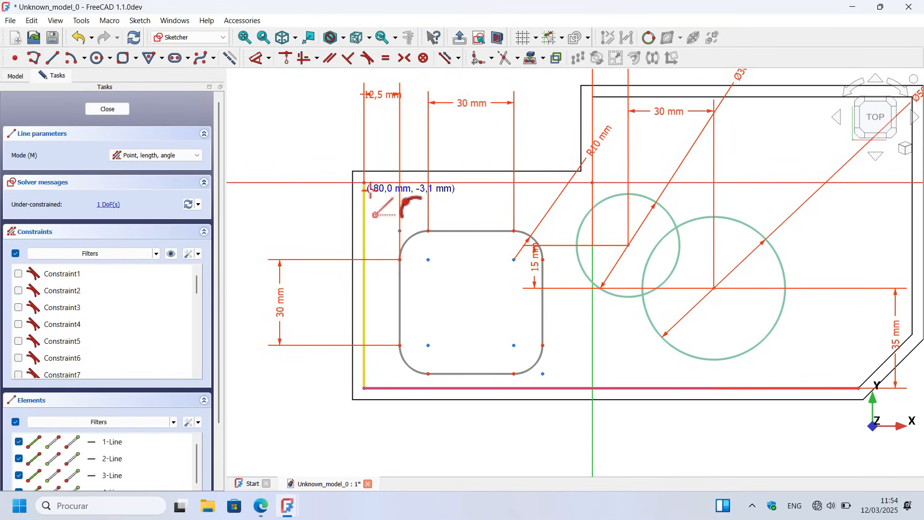
pyautogui.click(365, 284)
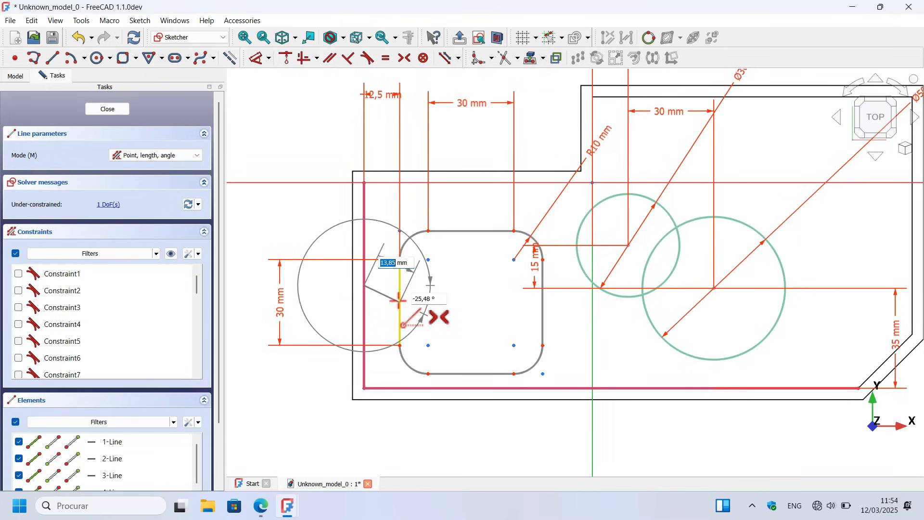
pyautogui.click(398, 301)
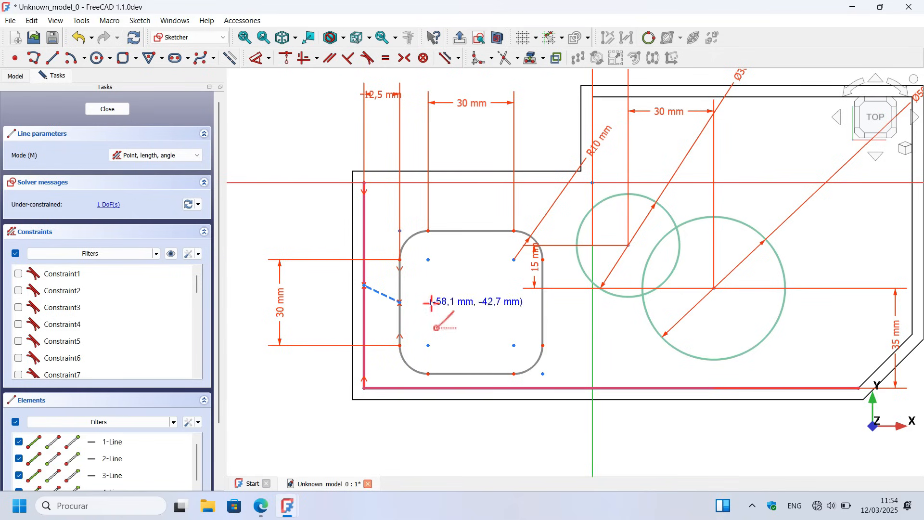
pyautogui.press('Escape')
# Step: Constrain the construction line between the two midpoints to horizontal and close the sketch
pyautogui.click(304, 58)
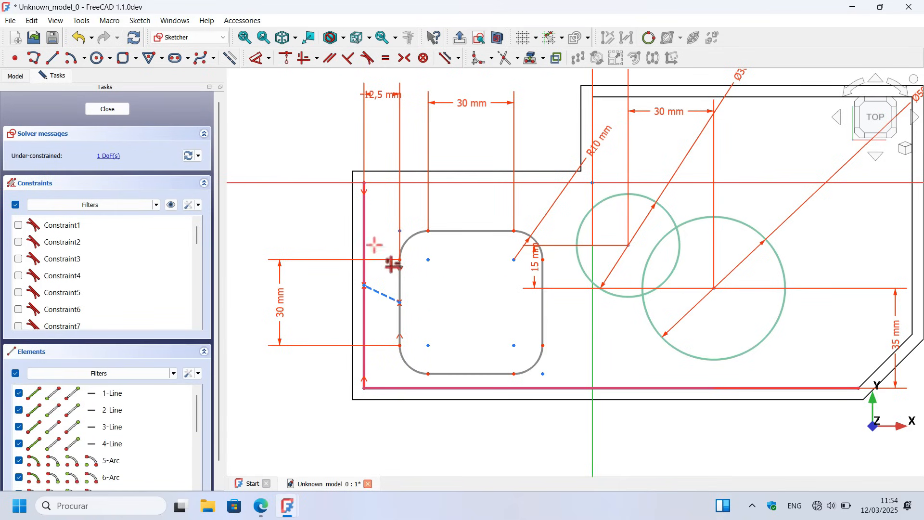
pyautogui.click(381, 291)
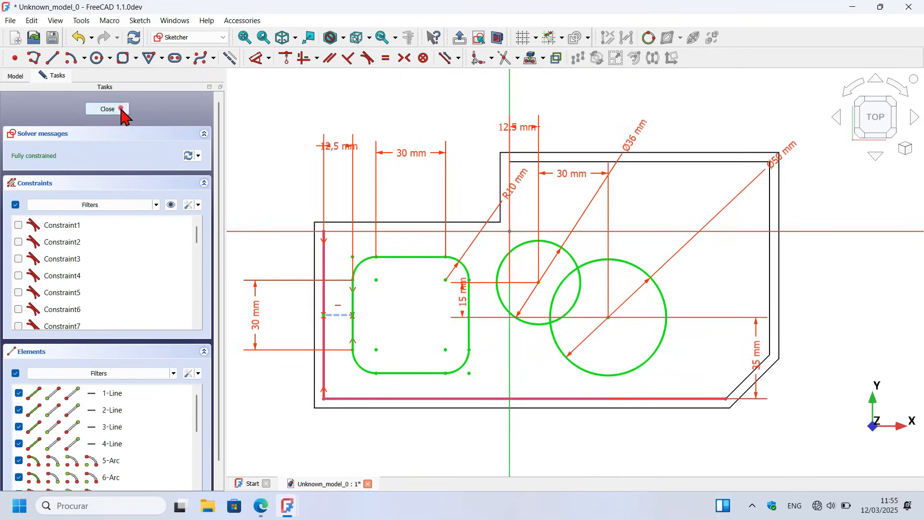
pyautogui.click(121, 110)
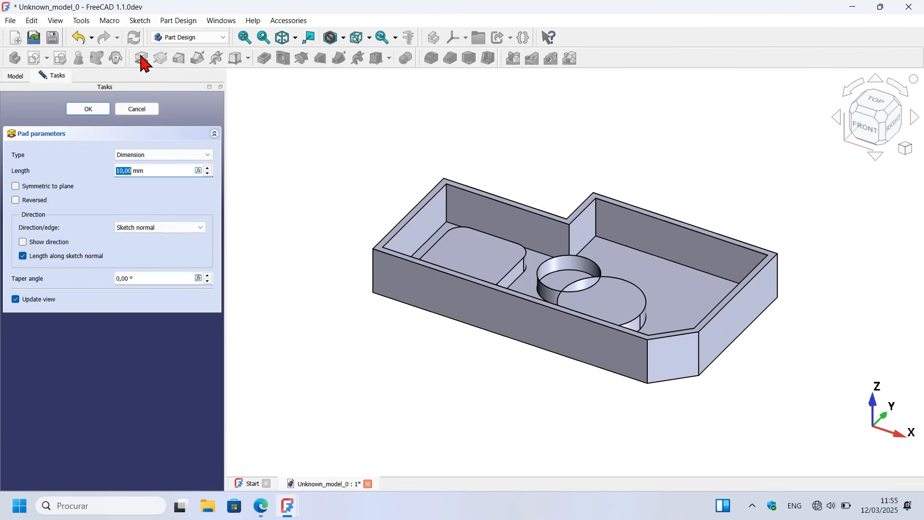
# Step: Pad the rounded rectangle and the two circles 21 mm up from the housing floor
pyautogui.moveTo(578, 183); pyautogui.dragTo(606, 234, button='middle')
pyautogui.scroll(5, 561, 268)
pyautogui.moveTo(557, 313); pyautogui.dragTo(603, 307, button='middle')
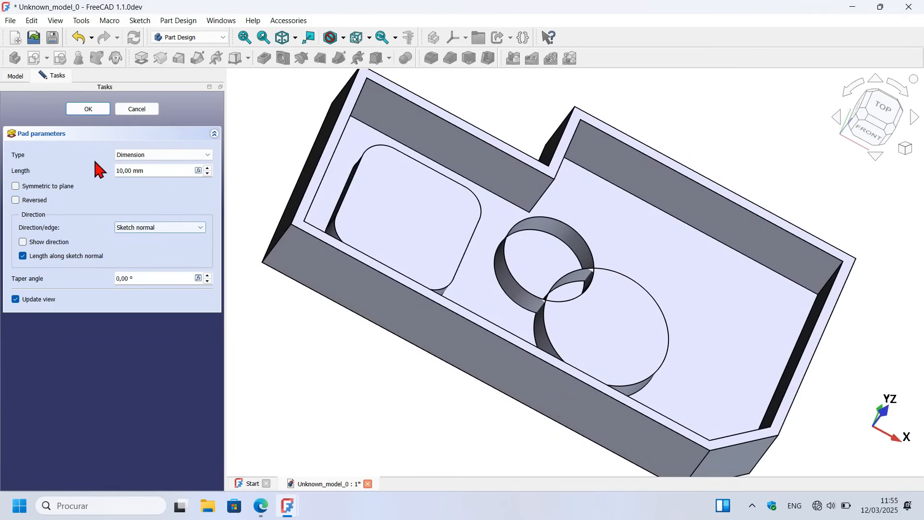
pyautogui.moveTo(130, 164); pyautogui.dragTo(60, 157)
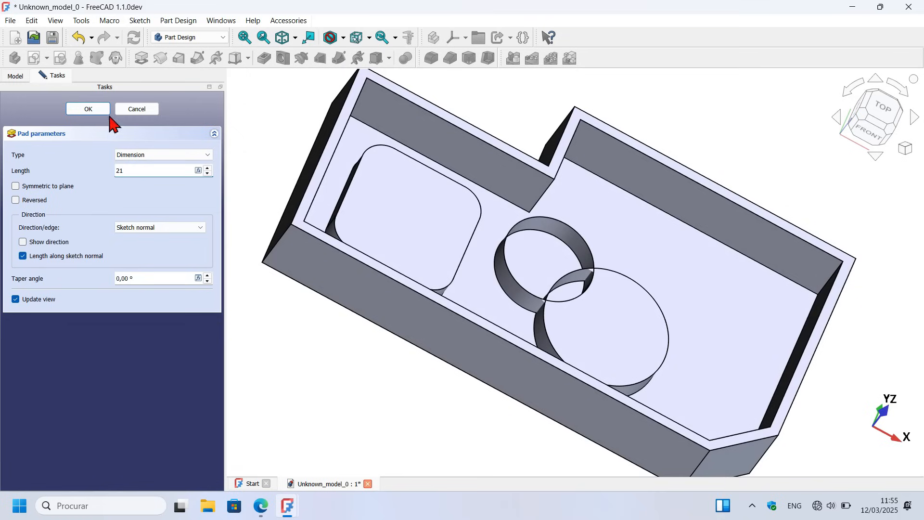
pyautogui.click(89, 110)
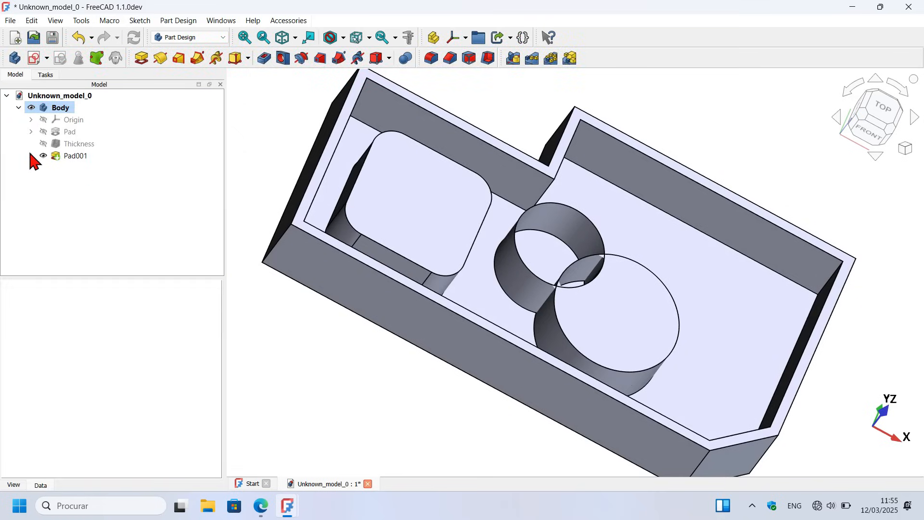
# Step: Reopen the boss pad's sketch, trim the overlapping arcs of the two circles into one outline, and close the sketch
pyautogui.click(31, 156)
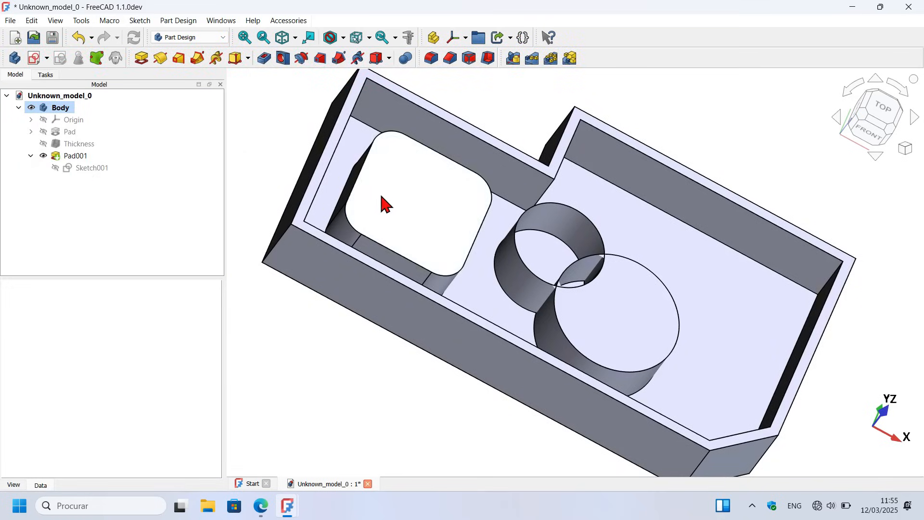
pyautogui.doubleClick(89, 168)
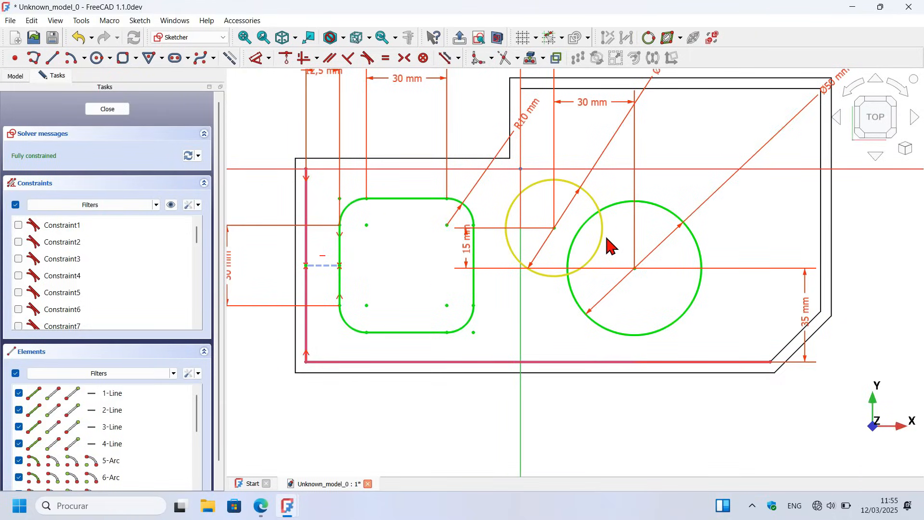
pyautogui.click(503, 59)
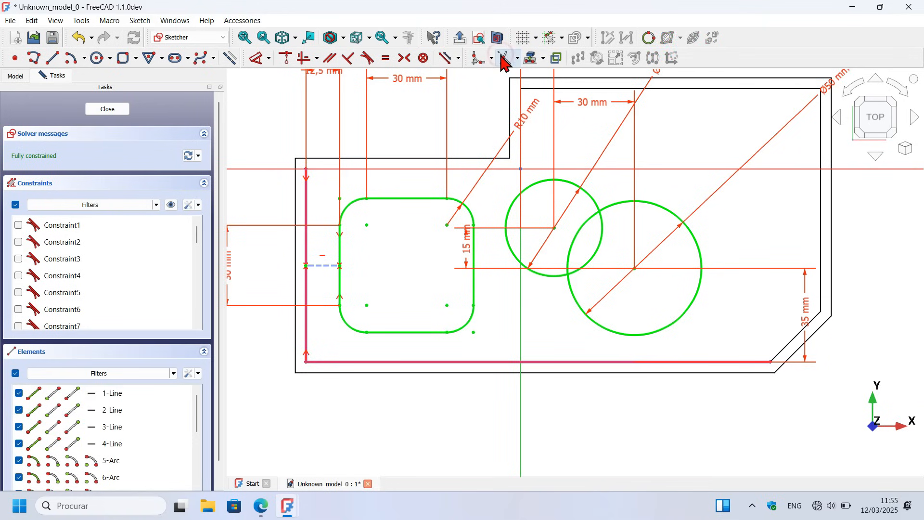
pyautogui.click(578, 237)
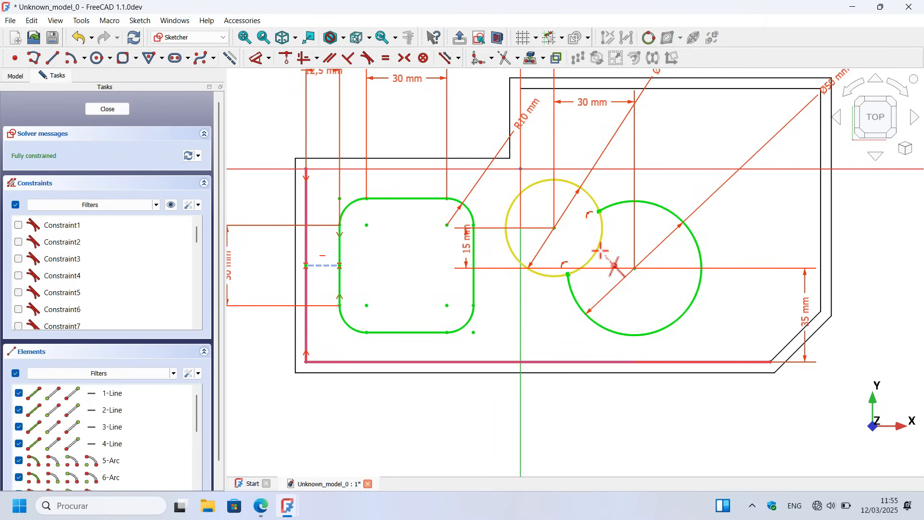
pyautogui.click(600, 251)
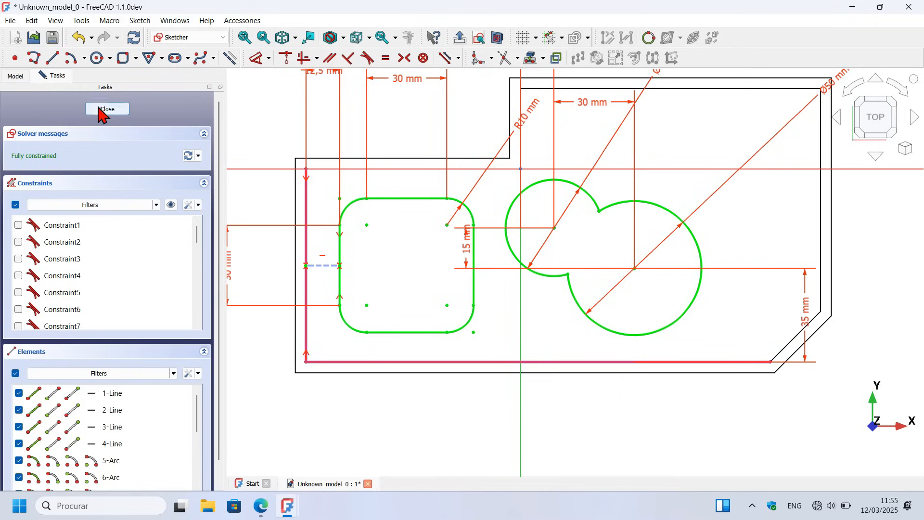
pyautogui.click(101, 109)
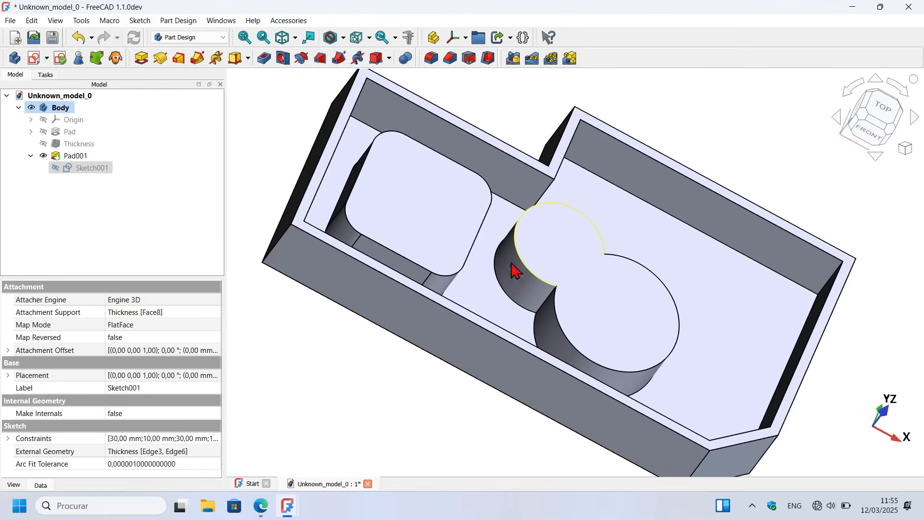
# Step: Create a sketch on the top face of the rounded rectangular boss and toggle the section view
pyautogui.moveTo(657, 252)
pyautogui.mouseDown(button='middle')
pyautogui.moveTo(526, 233)
pyautogui.moveTo(549, 340)
pyautogui.moveTo(585, 190)
pyautogui.mouseUp(button='middle')
pyautogui.press('Home')
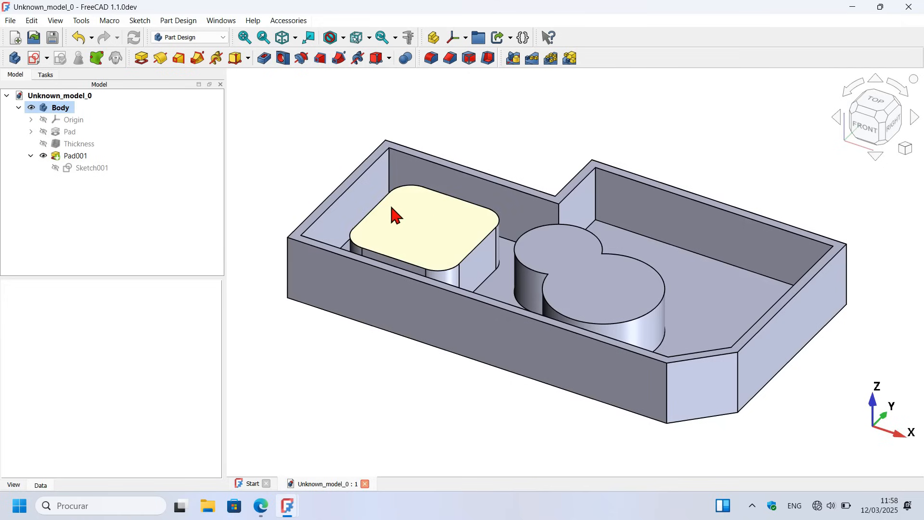
pyautogui.click(425, 239)
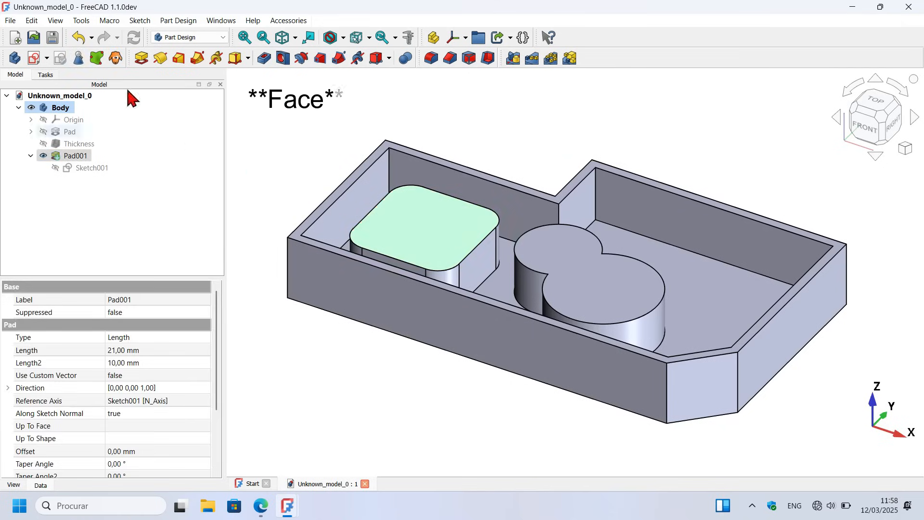
pyautogui.click(34, 62)
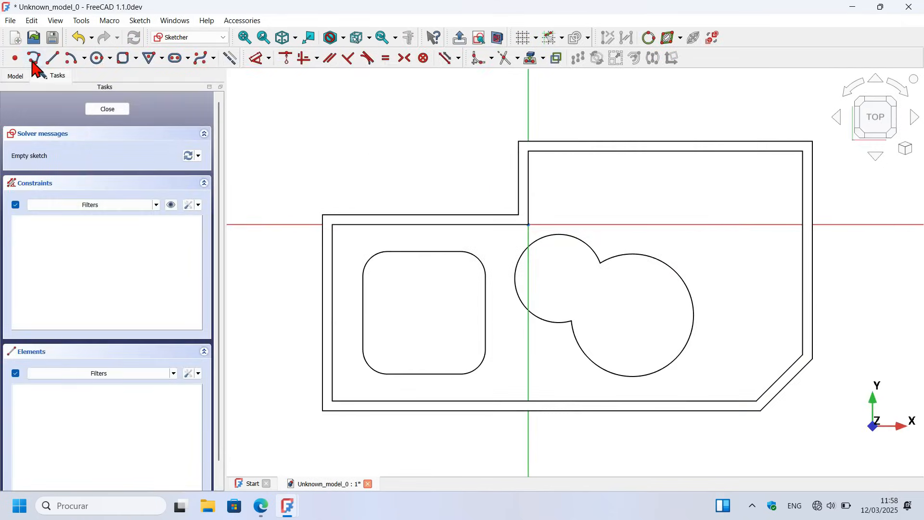
pyautogui.click(497, 37)
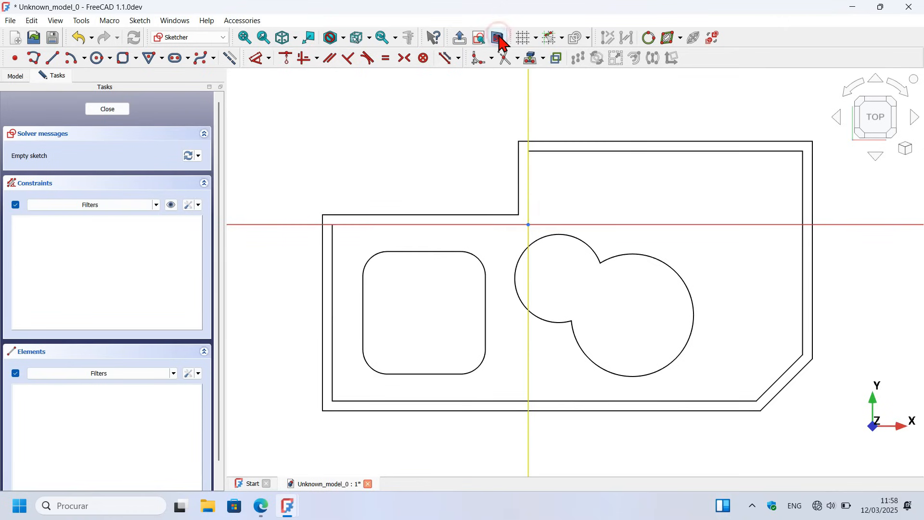
# Step: Project the top faces of the rounded rectangular boss and the double-circle boss into the sketch as external geometry
pyautogui.scroll(-2, 726, 249)
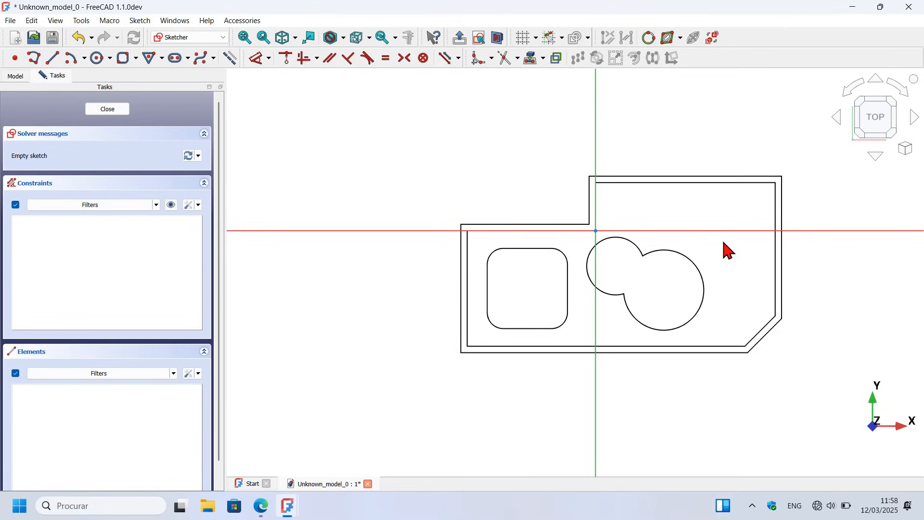
pyautogui.scroll(3, 726, 249)
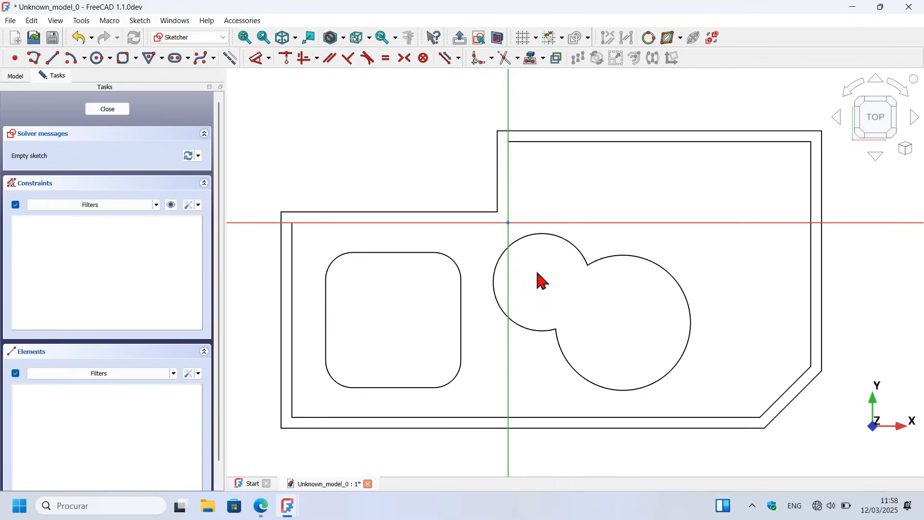
pyautogui.scroll(-3, 680, 284)
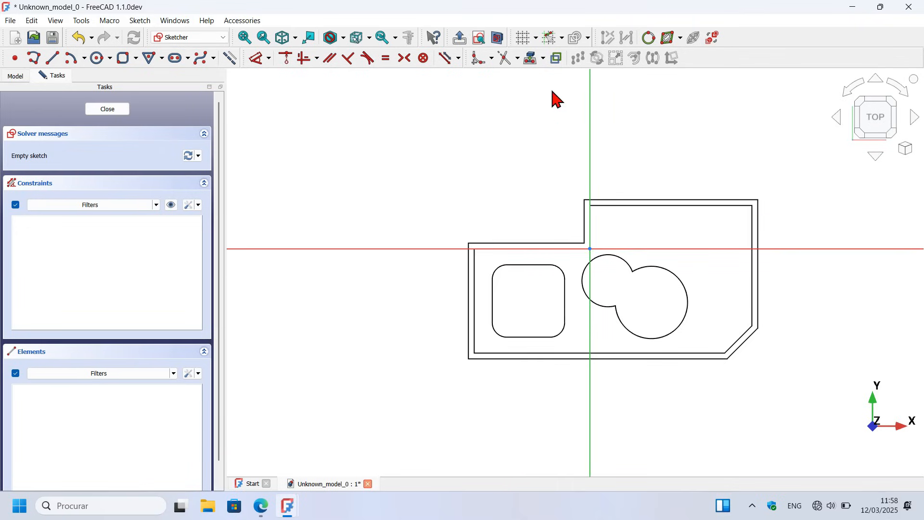
pyautogui.click(530, 59)
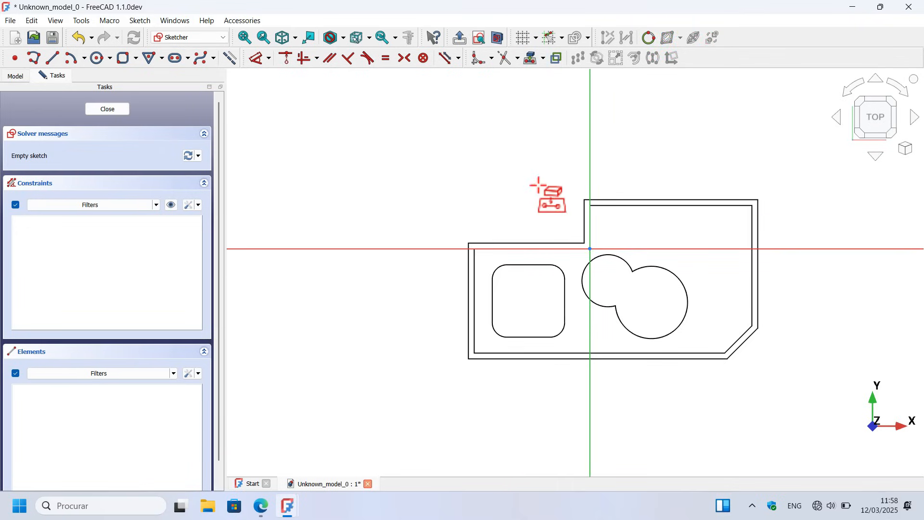
pyautogui.scroll(2, 538, 186)
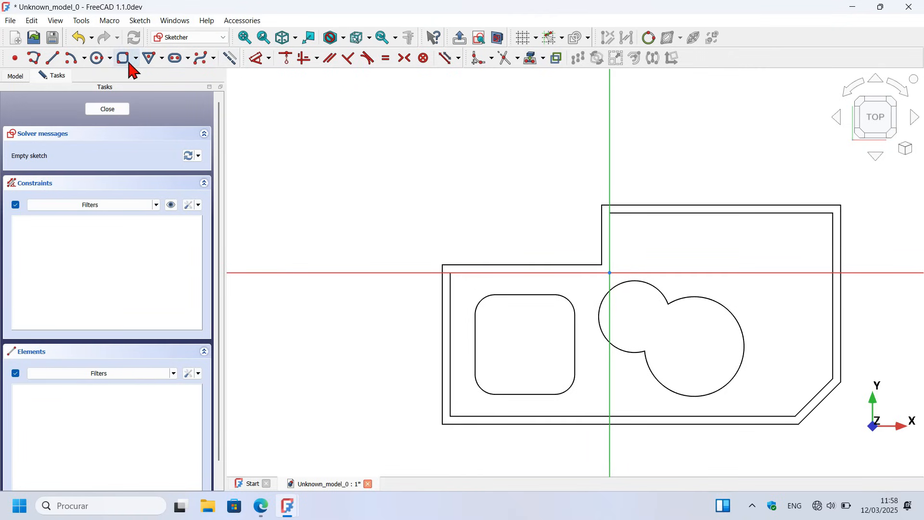
pyautogui.scroll(-2, 348, 105)
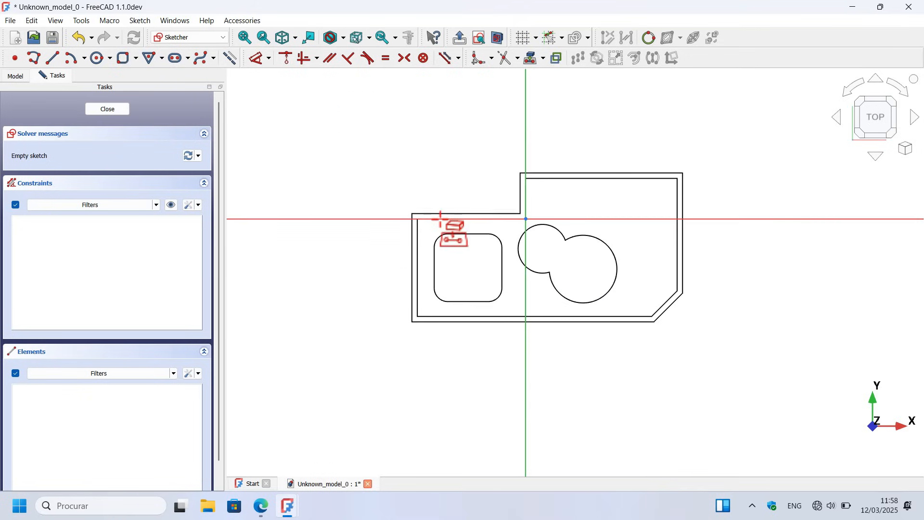
pyautogui.scroll(2, 438, 221)
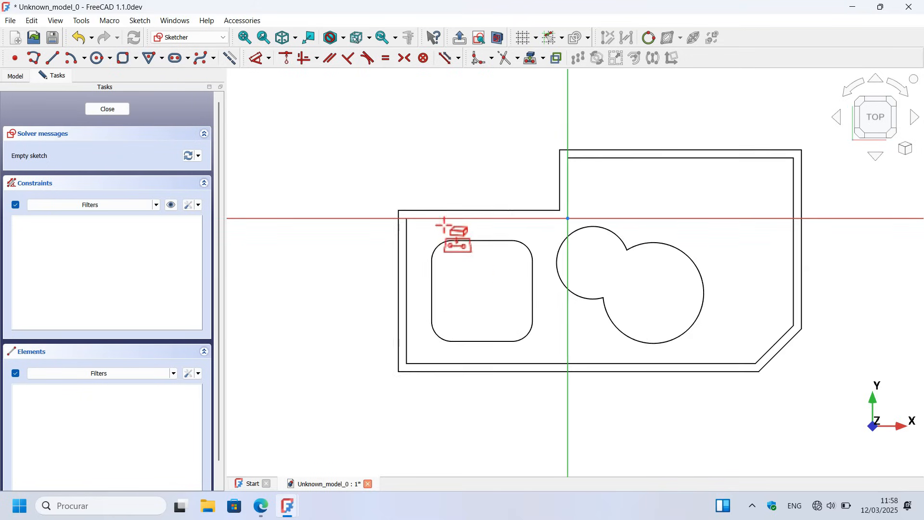
pyautogui.click(491, 282)
pyautogui.click(650, 287)
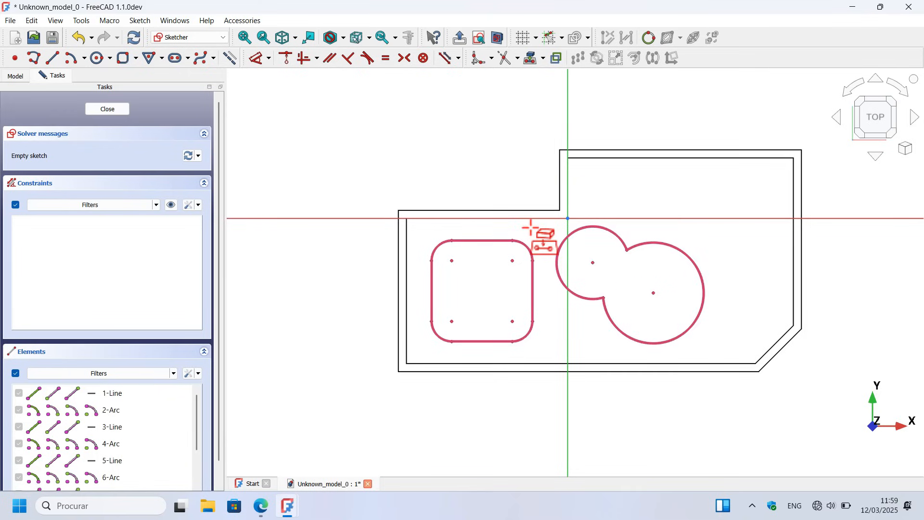
# Step: Leave the sketch on the boss top face and reopen it for editing
pyautogui.press('Escape')
pyautogui.press('Escape')
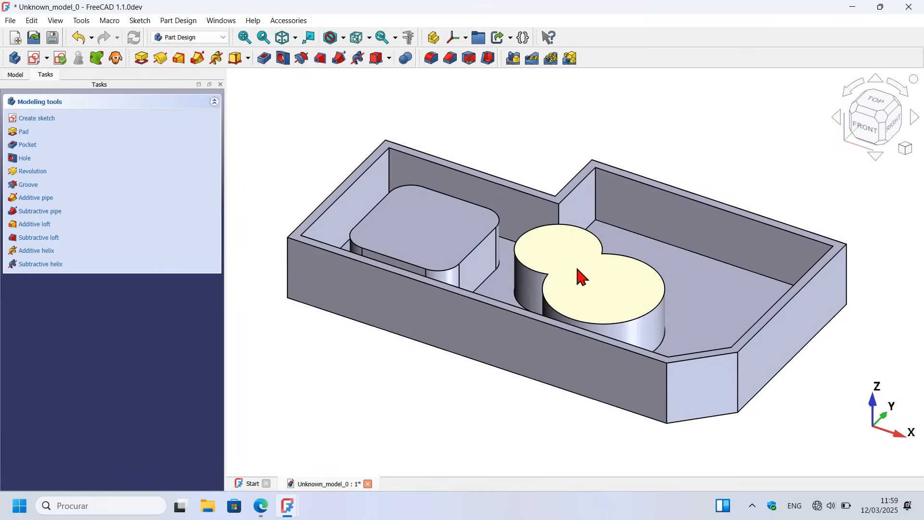
pyautogui.click(16, 75)
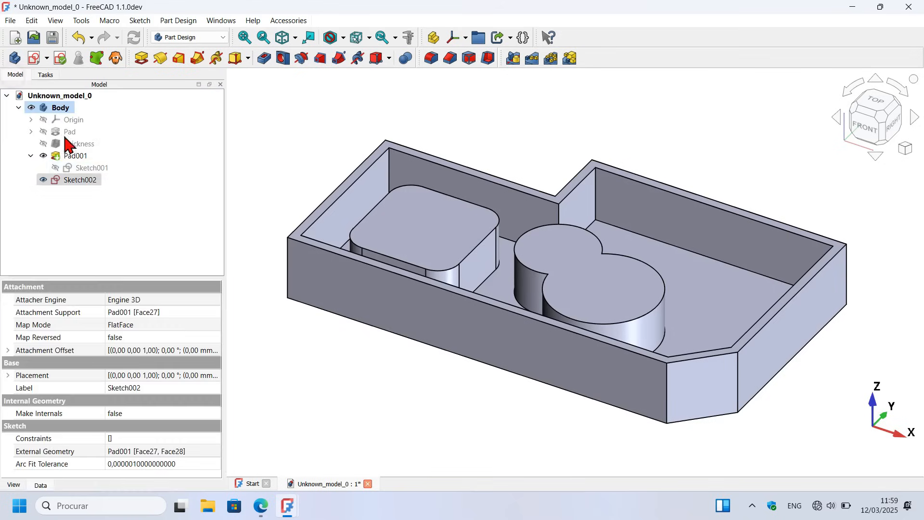
pyautogui.doubleClick(87, 185)
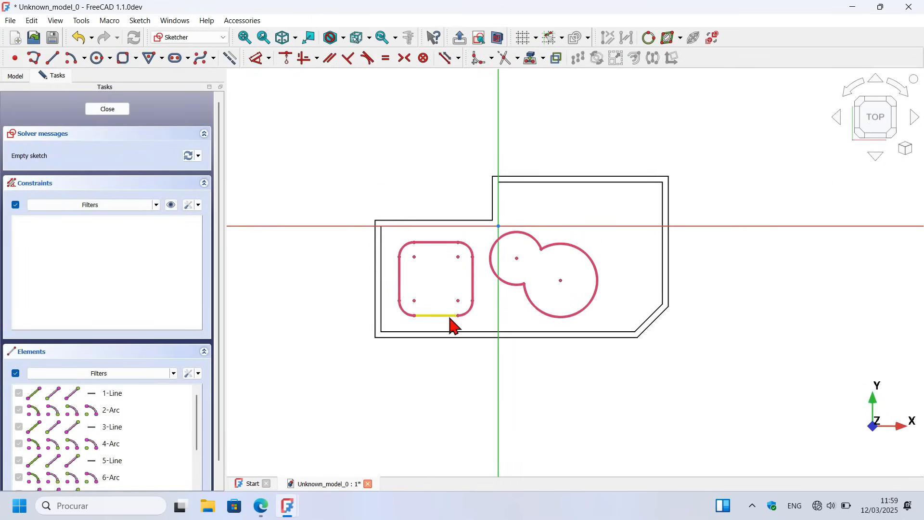
# Step: Toggle all projected boss outlines from construction to defining geometry and close the sketch
pyautogui.moveTo(348, 200)
pyautogui.mouseDown()
pyautogui.moveTo(522, 313)
pyautogui.moveTo(644, 355)
pyautogui.mouseUp()
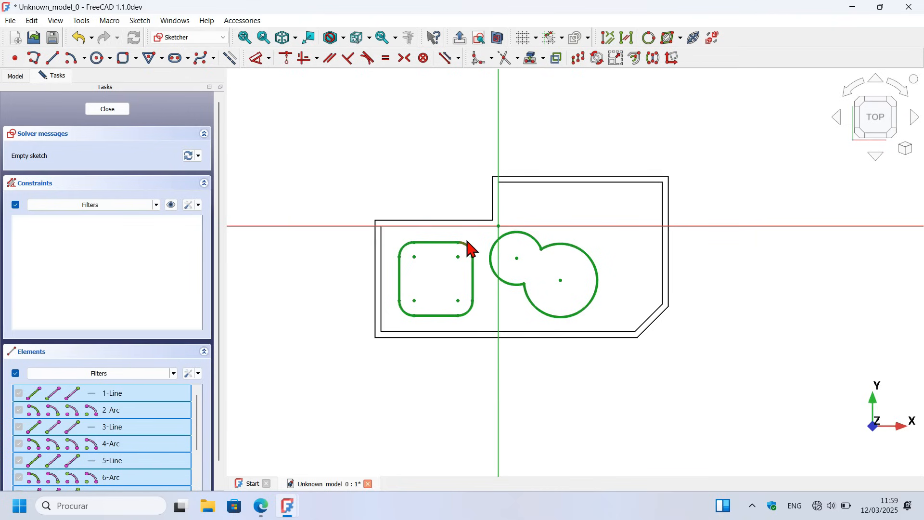
pyautogui.click(231, 60)
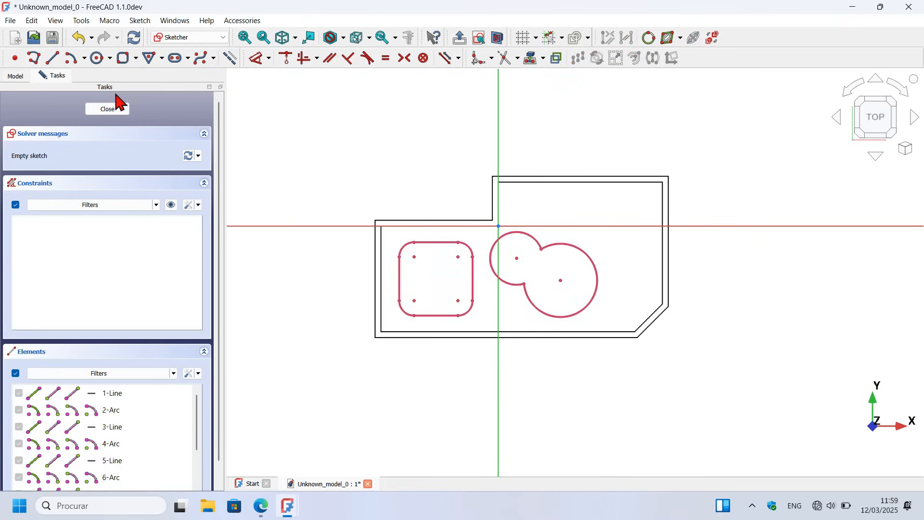
pyautogui.click(109, 109)
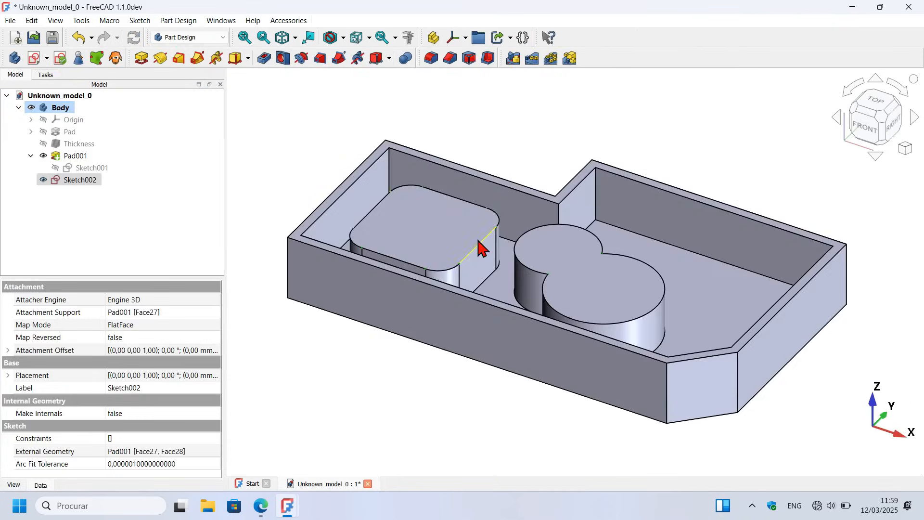
# Step: Hide the boss pad to inspect the projected outlines on their own, and show the pad again
pyautogui.click(501, 176)
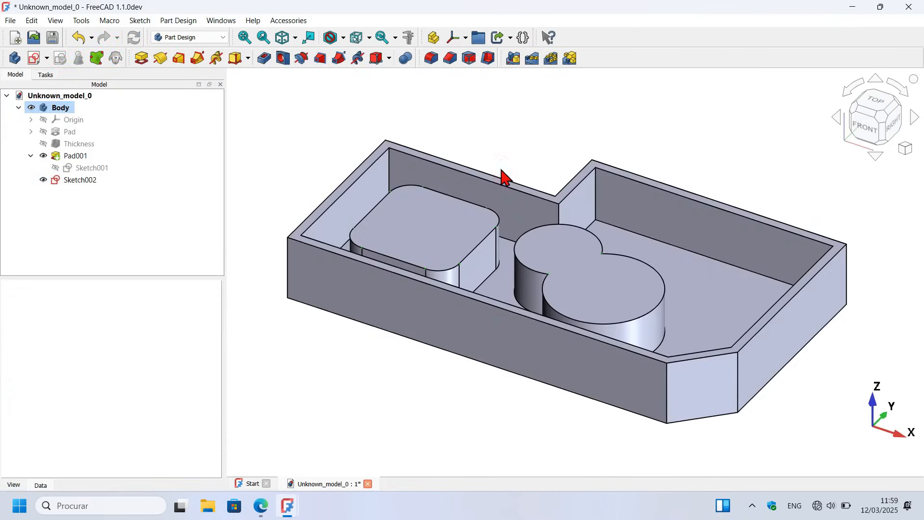
pyautogui.click(544, 216)
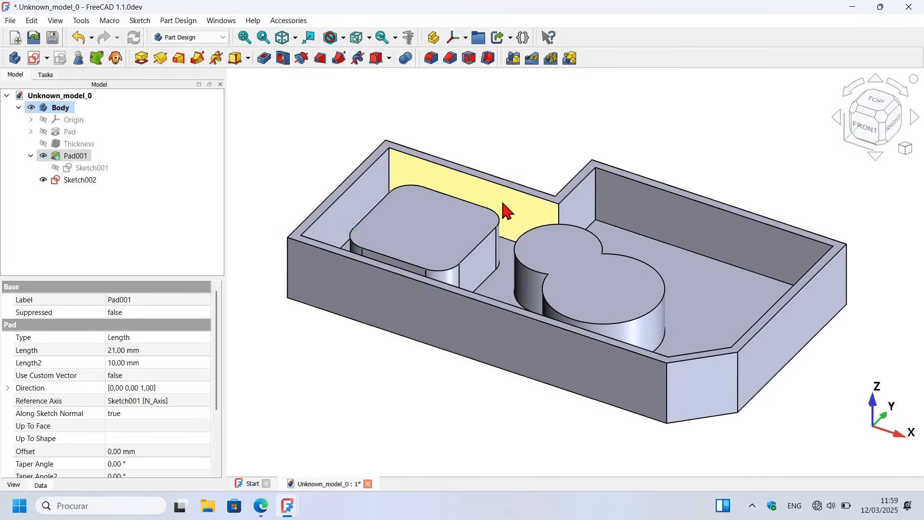
pyautogui.press('space')
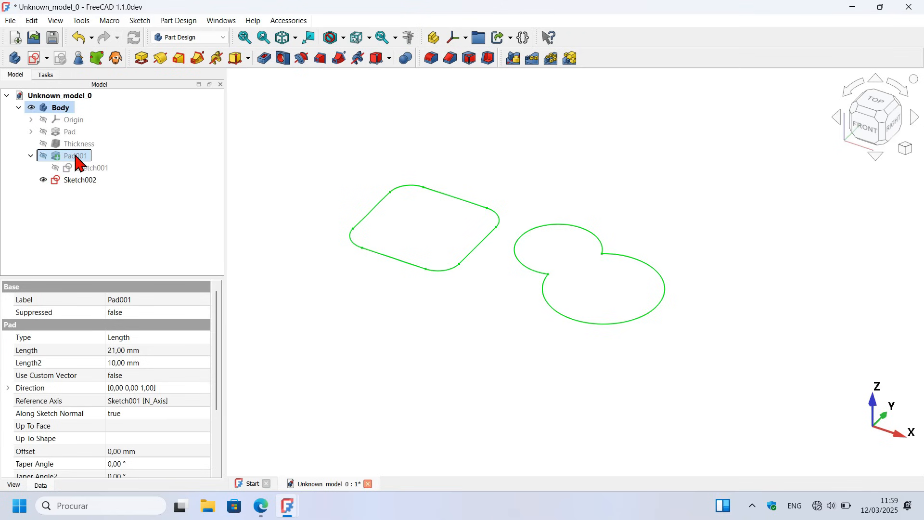
pyautogui.press('space')
# Step: Reopen the boss top sketch and toggle all projected outlines back to construction geometry
pyautogui.doubleClick(83, 180)
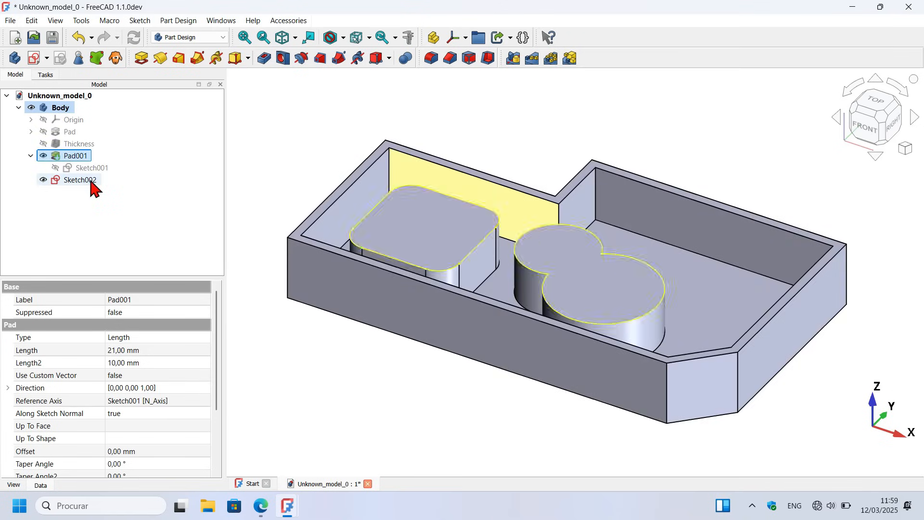
pyautogui.moveTo(334, 193); pyautogui.dragTo(733, 412)
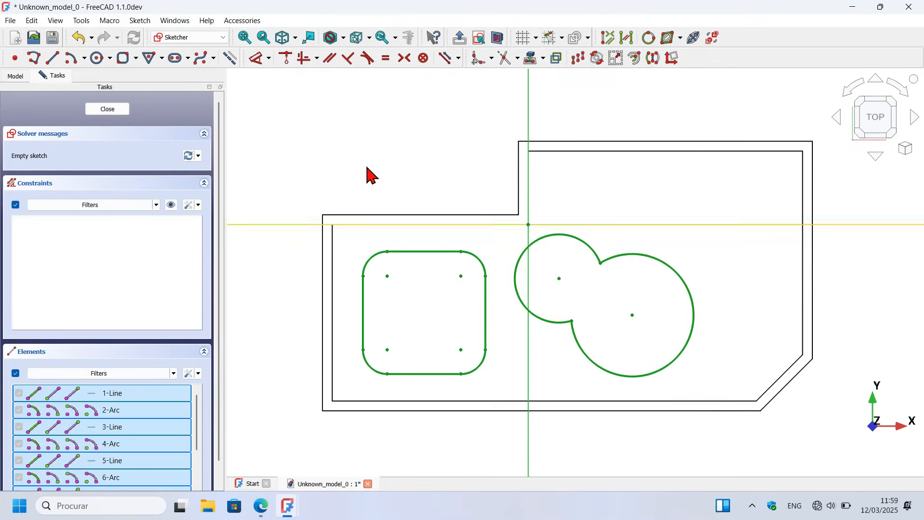
pyautogui.click(231, 57)
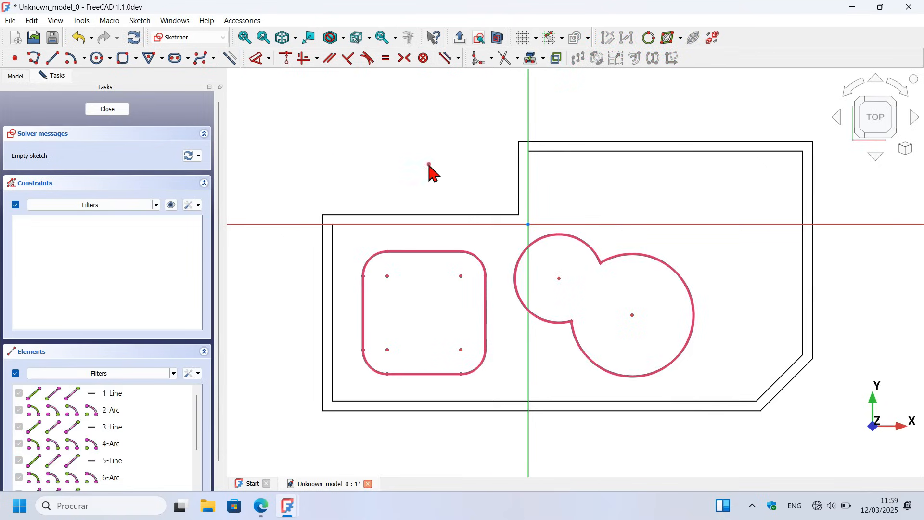
# Step: Draw circles about 72 and 37 mm in diameter on the double-circle boss's small and large centres, plus one about 25 mm inside the rounded boss
pyautogui.scroll(-2, 408, 145)
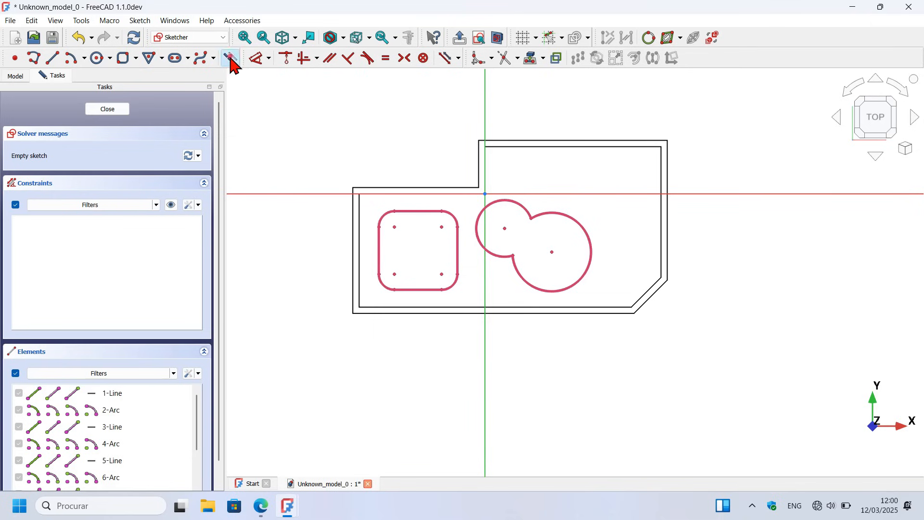
pyautogui.click(97, 58)
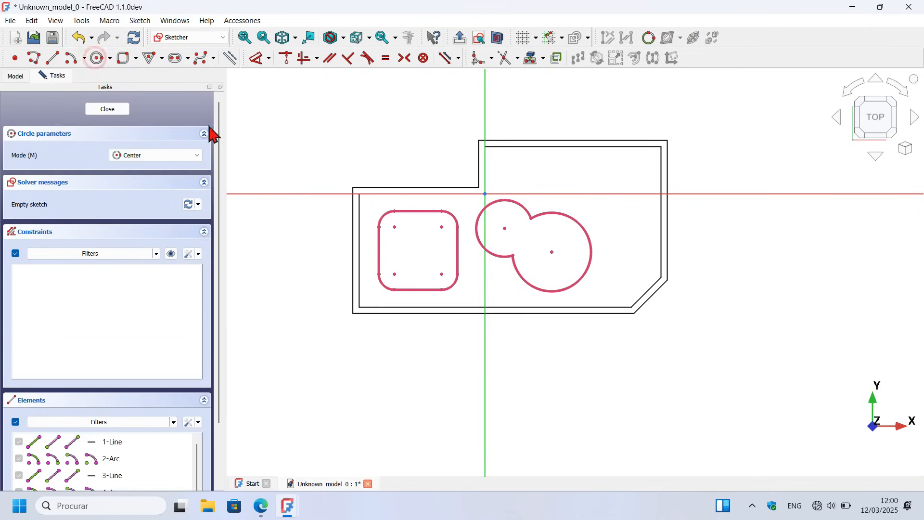
pyautogui.scroll(2, 491, 275)
pyautogui.click(517, 199)
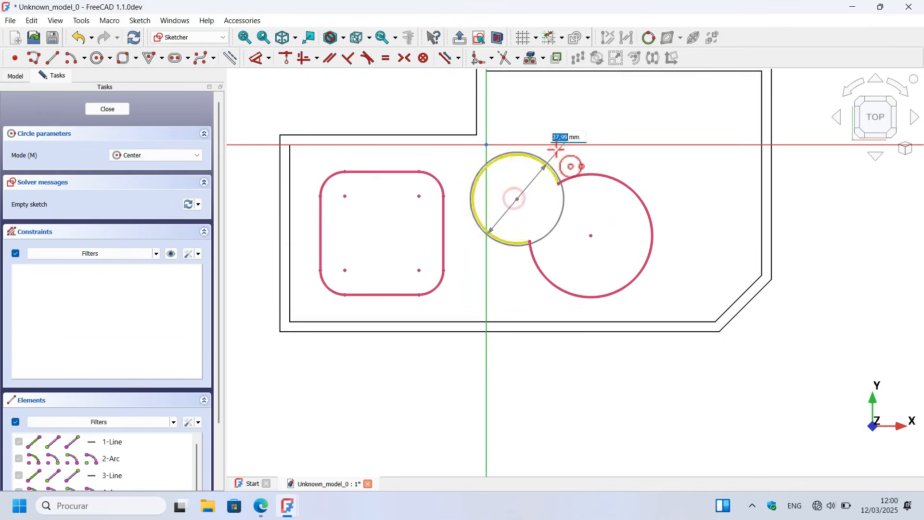
pyautogui.click(577, 138)
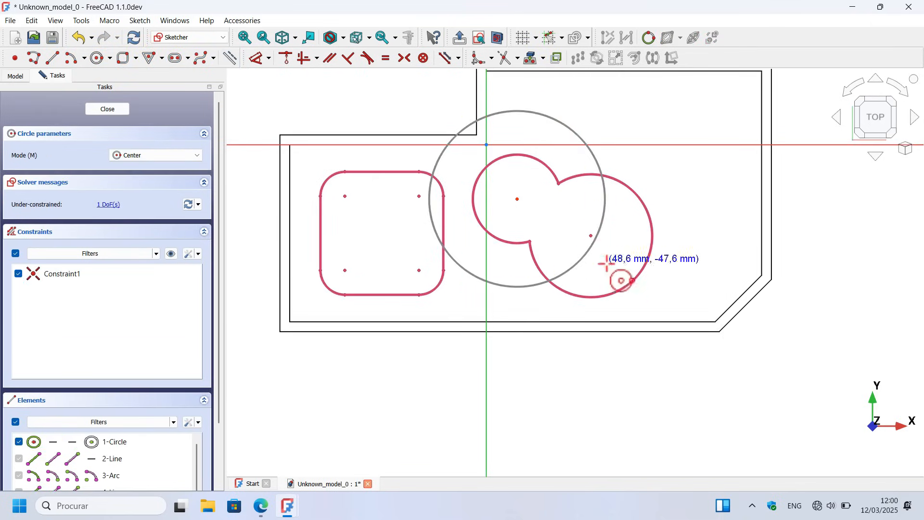
pyautogui.click(591, 235)
pyautogui.click(619, 271)
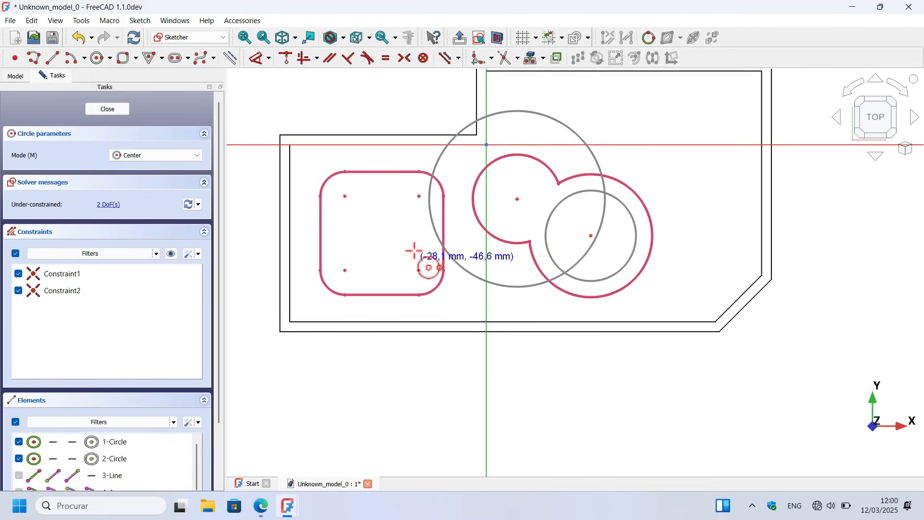
pyautogui.click(376, 229)
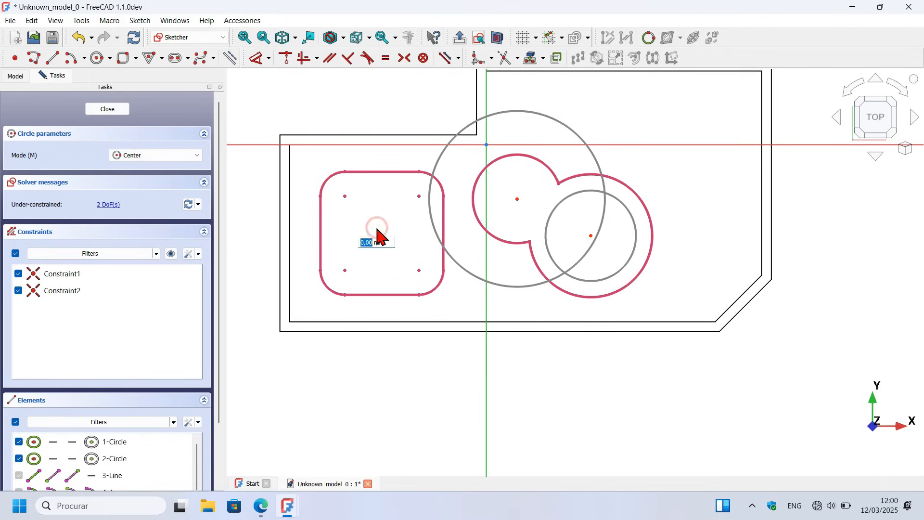
pyautogui.click(392, 254)
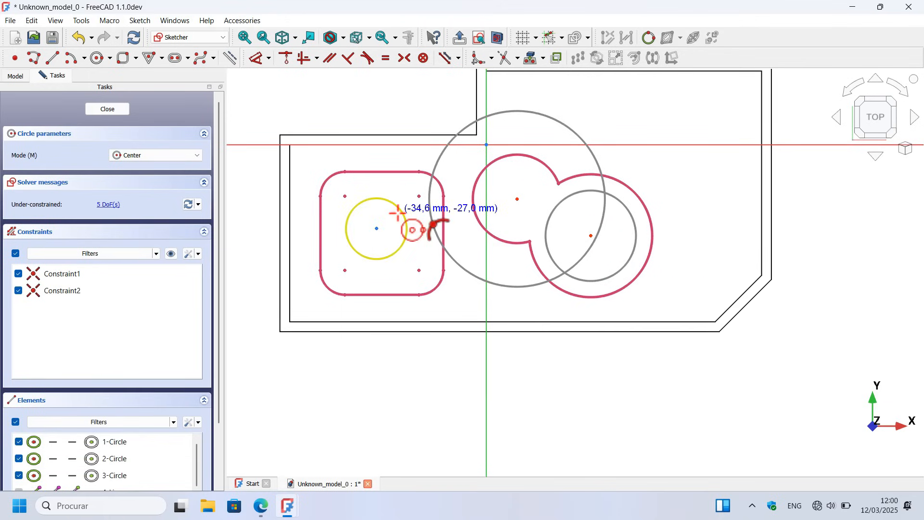
# Step: Dimension the circle centred on the double-circle boss's smaller arc to a diameter of 15 mm
pyautogui.scroll(2, 397, 212)
pyautogui.click(255, 58)
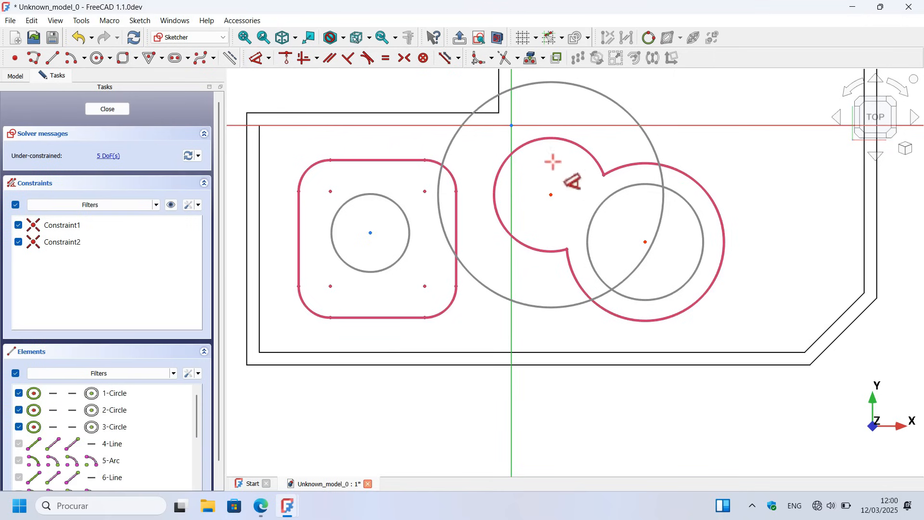
pyautogui.click(647, 138)
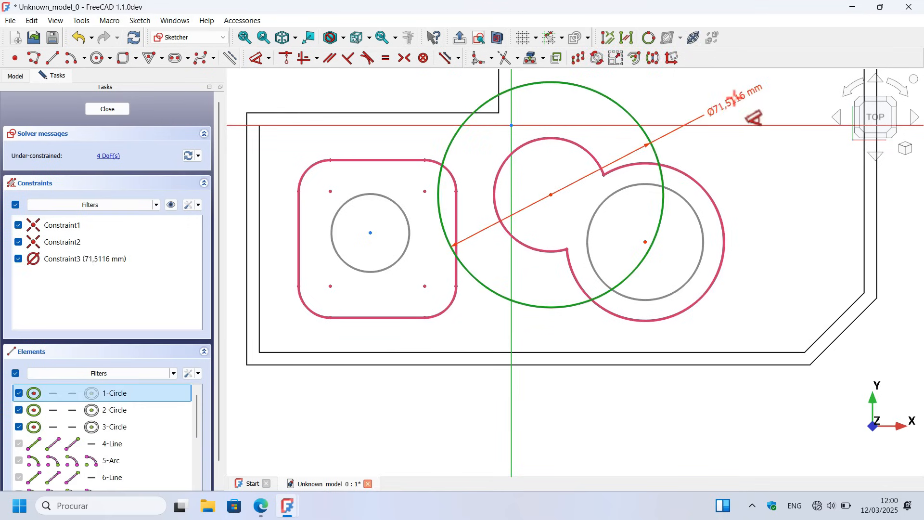
pyautogui.click(735, 105)
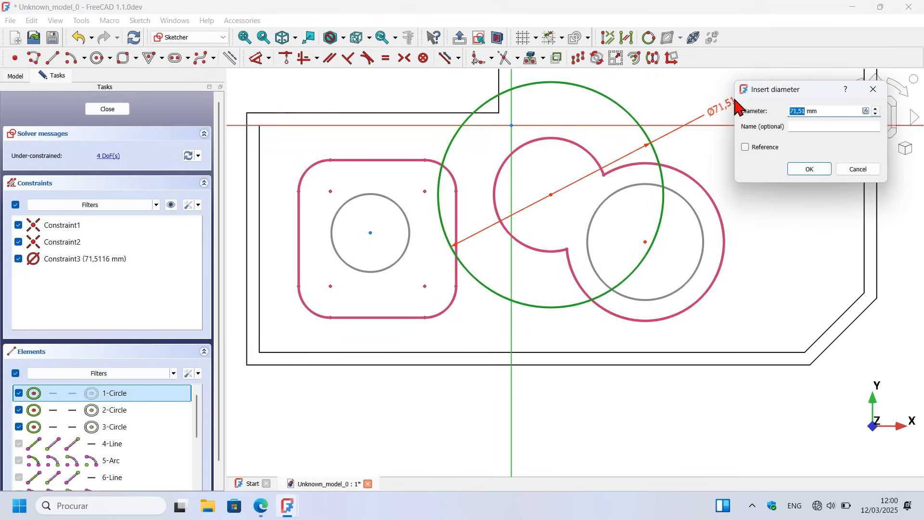
pyautogui.press('Return')
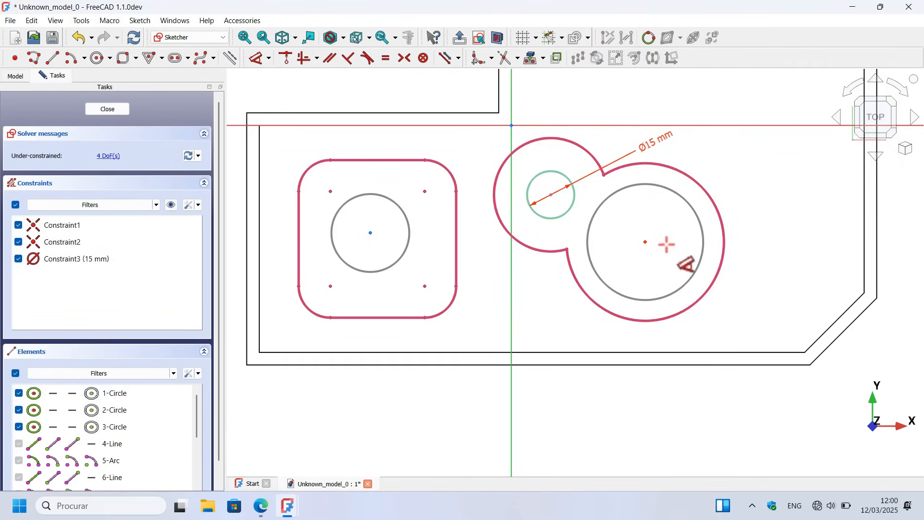
# Step: Set the diameters of the circle on the larger arc's centre and the circle inside the rounded boss to 25 mm each
pyautogui.click(700, 226)
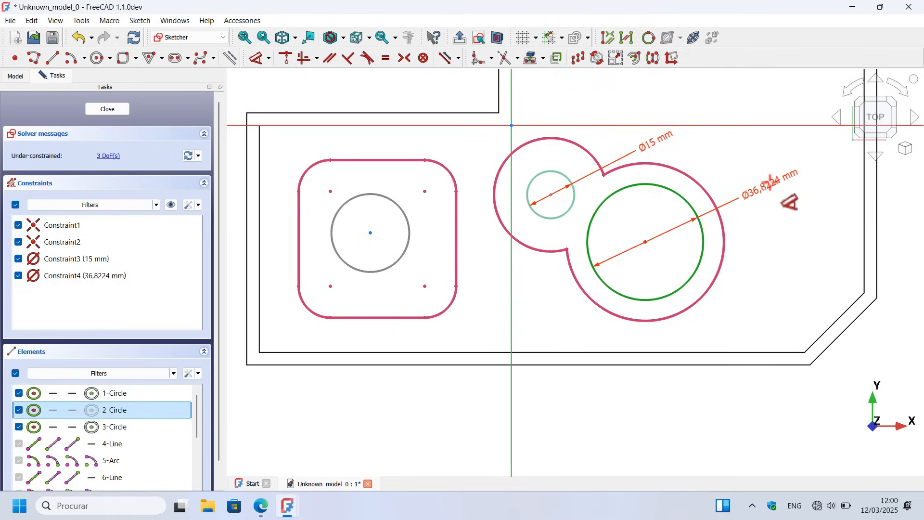
pyautogui.click(770, 183)
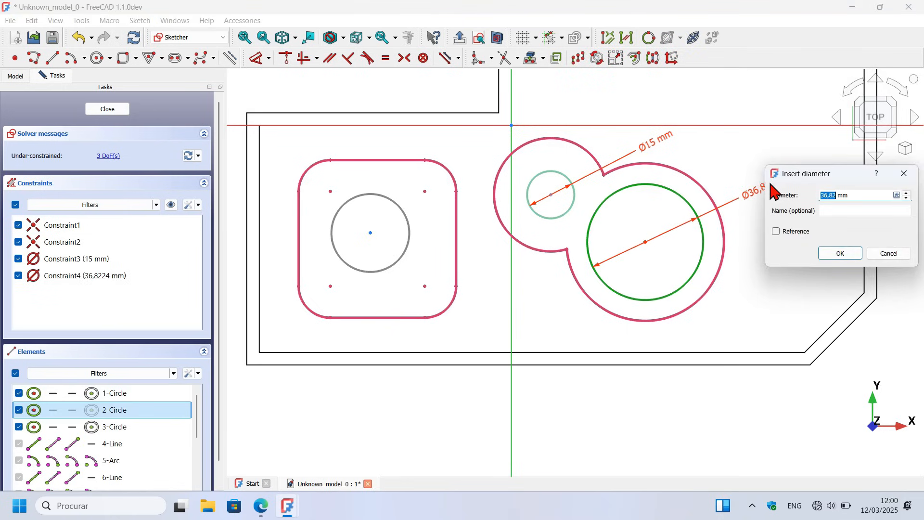
pyautogui.press('Return')
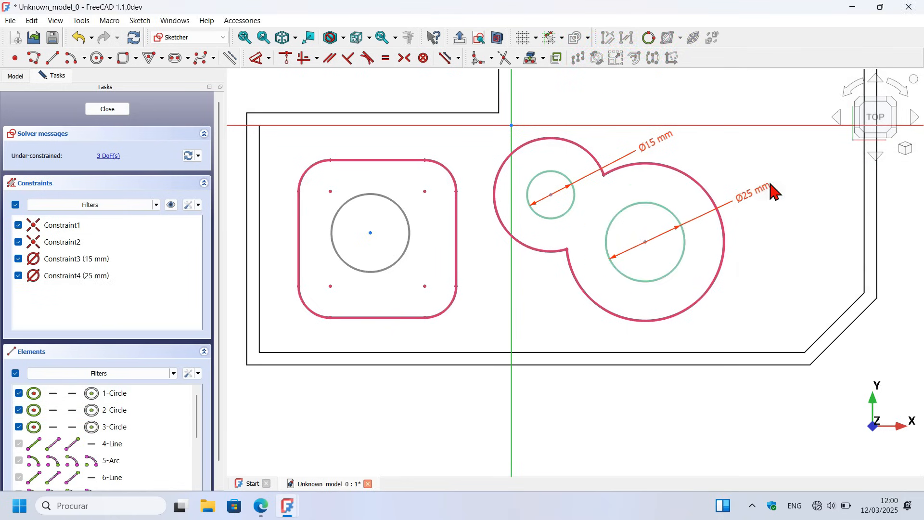
pyautogui.click(410, 233)
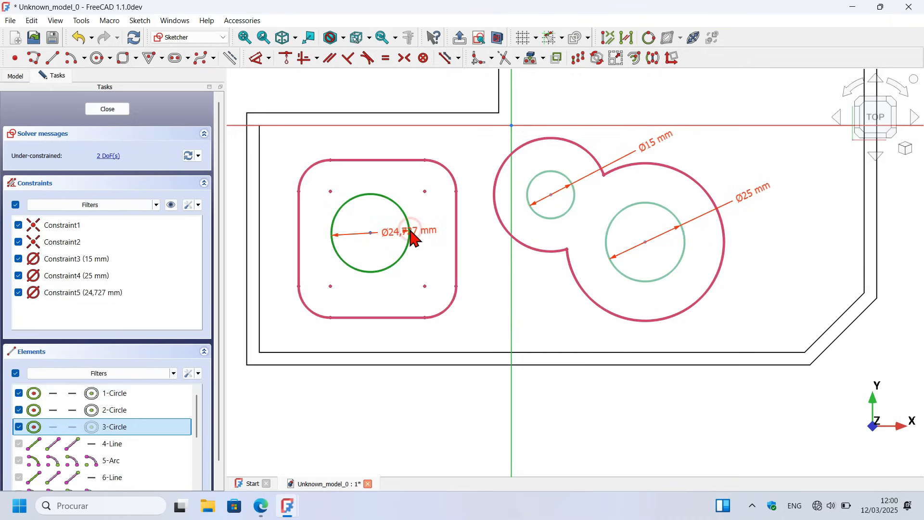
pyautogui.click(587, 328)
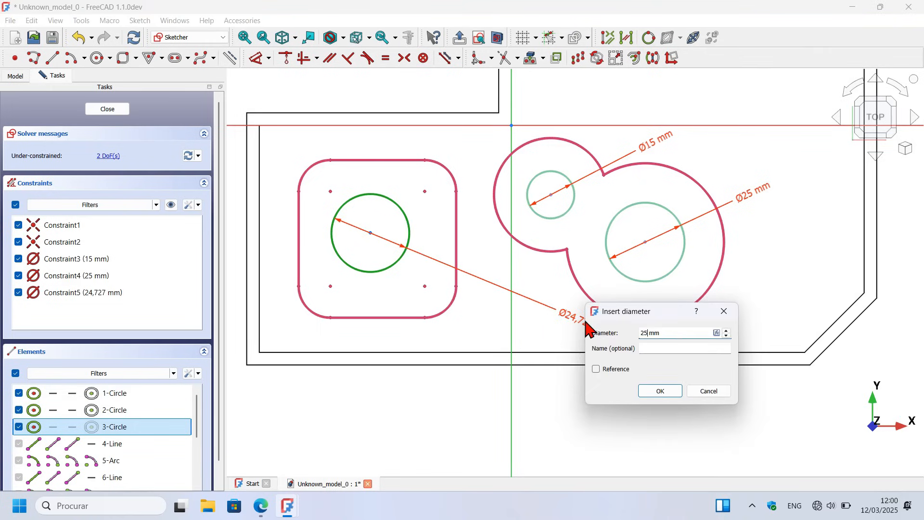
pyautogui.write('25')
pyautogui.press('Return')
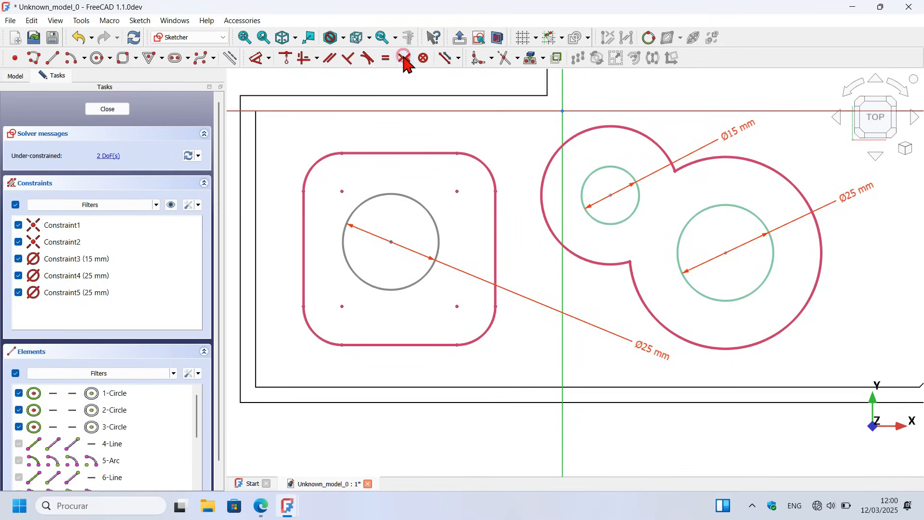
# Step: Centre the rounded boss's circle symmetrically between two diagonally opposite corner arc centres, and close the sketch
pyautogui.click(404, 58)
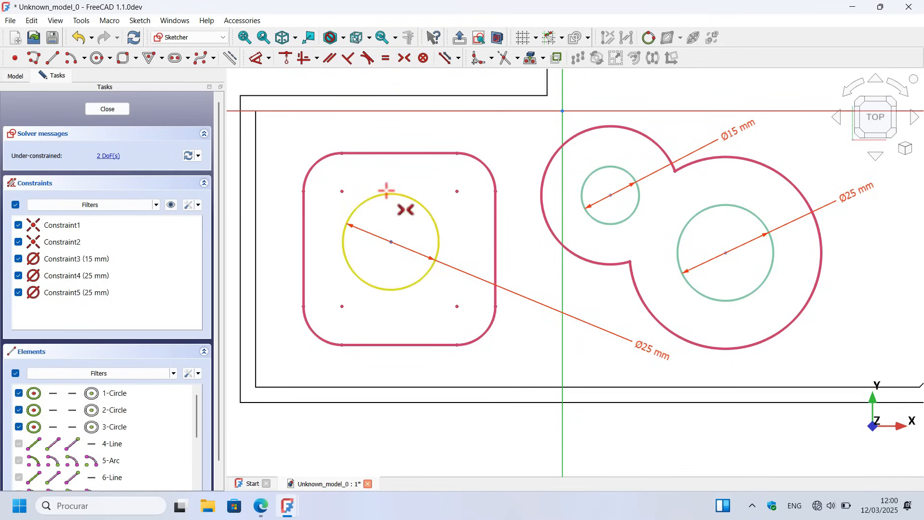
pyautogui.click(343, 307)
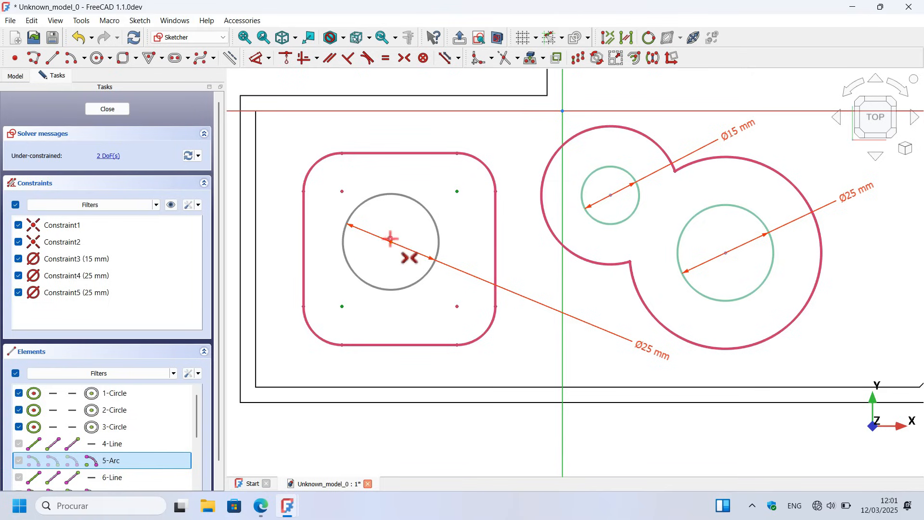
pyautogui.click(391, 239)
pyautogui.scroll(-4, 486, 291)
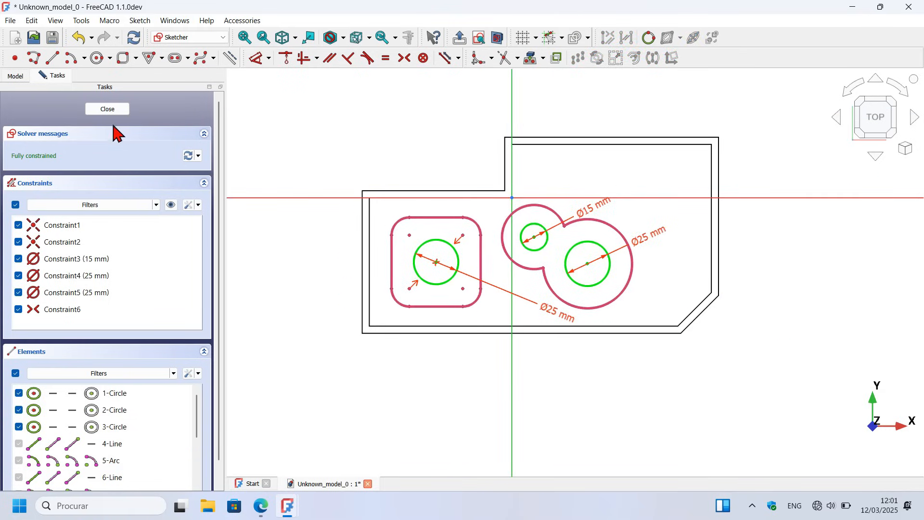
pyautogui.click(116, 114)
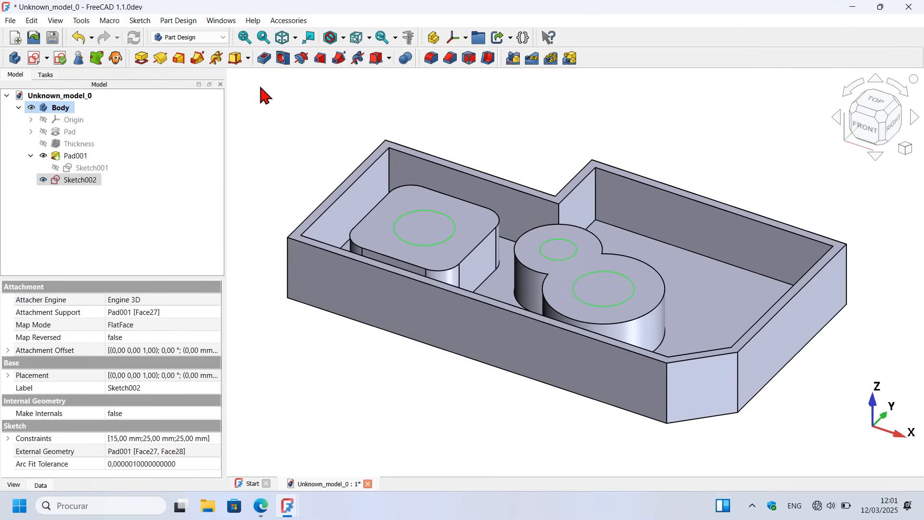
# Step: Pocket the three circles through all to cut holes in the bosses and floor
pyautogui.click(264, 59)
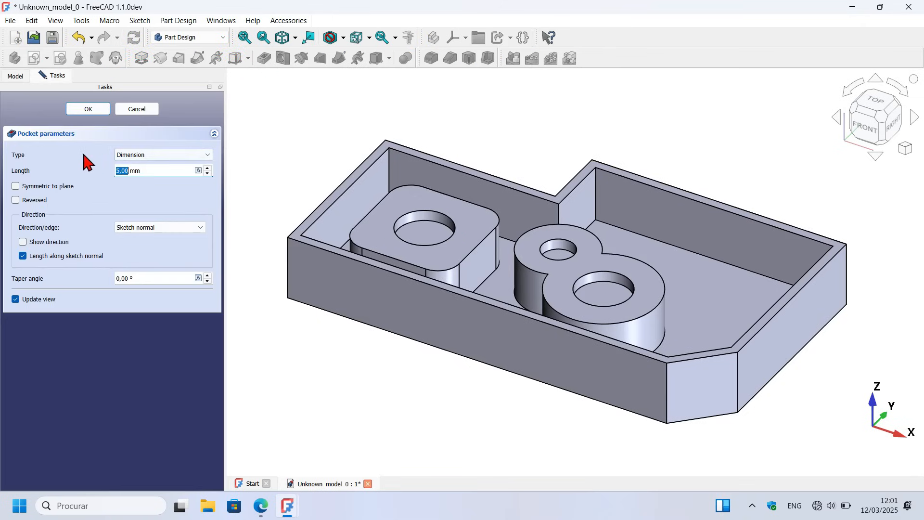
pyautogui.click(159, 155)
pyautogui.click(149, 172)
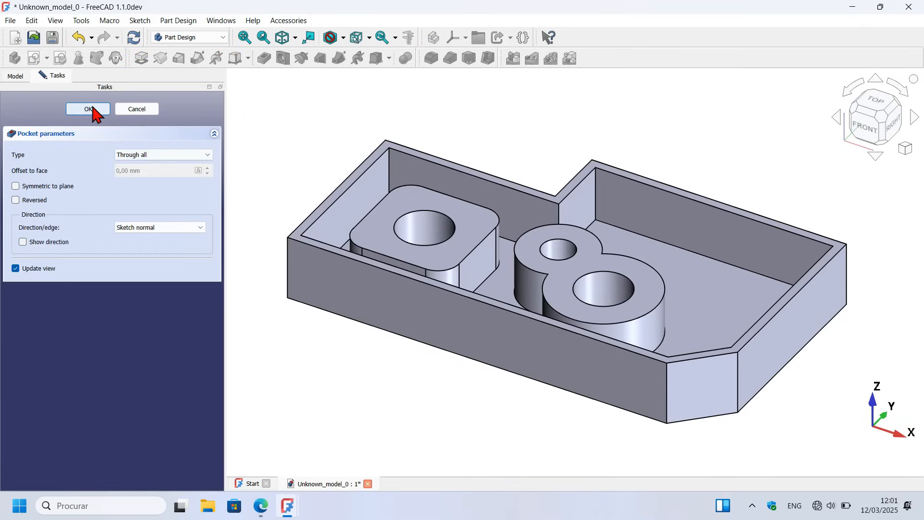
pyautogui.click(90, 109)
# Step: Chamfer the top faces of the rounded boss and the double-circle boss with an equal distance of 1 mm
pyautogui.moveTo(558, 156); pyautogui.dragTo(765, 100)
pyautogui.moveTo(378, 303); pyautogui.dragTo(577, 223)
pyautogui.press('0')
pyautogui.scroll(3, 553, 193)
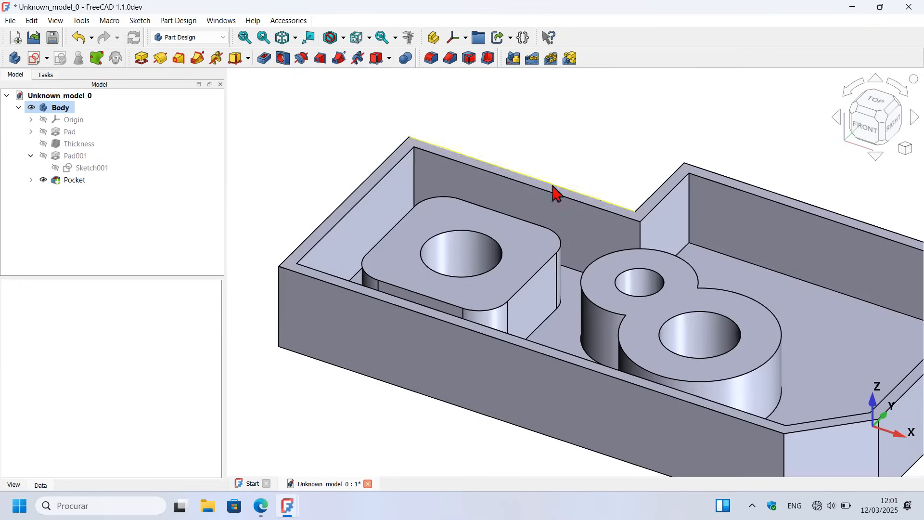
pyautogui.click(522, 243)
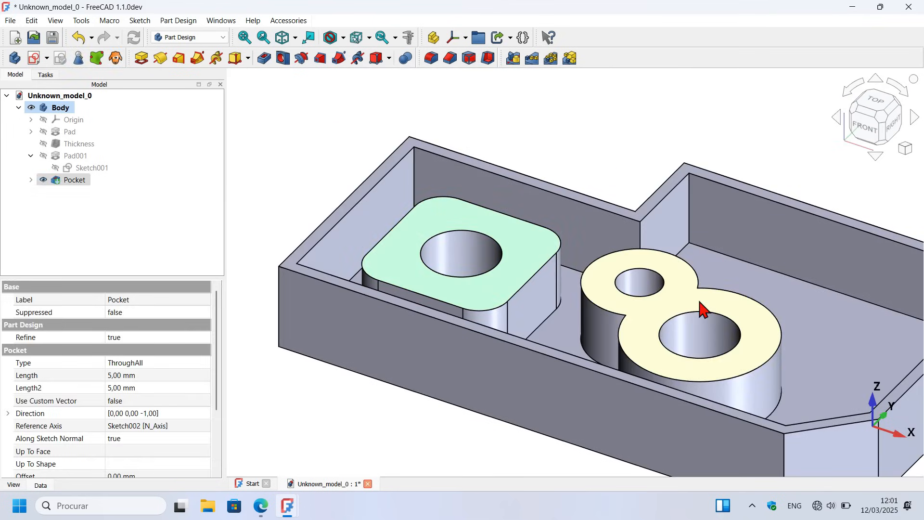
pyautogui.keyDown('ctrl'); pyautogui.click(684, 294); pyautogui.keyUp('ctrl')
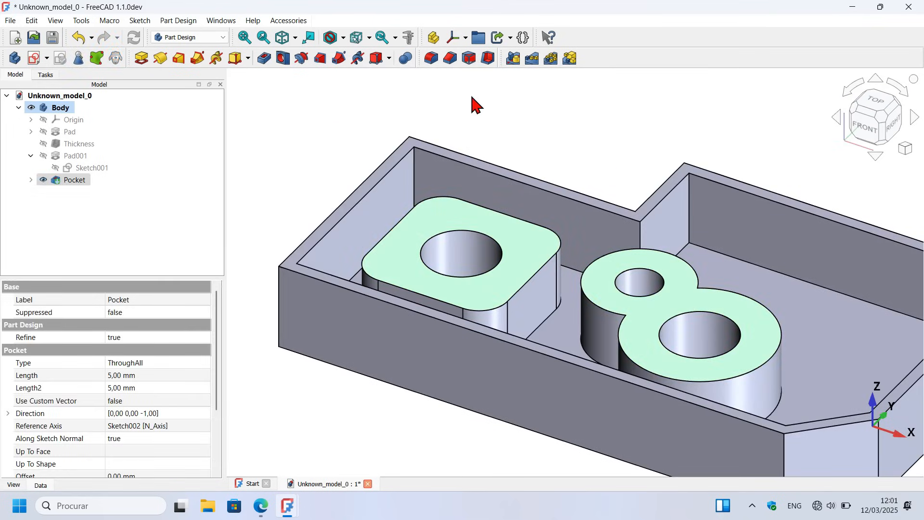
pyautogui.click(451, 59)
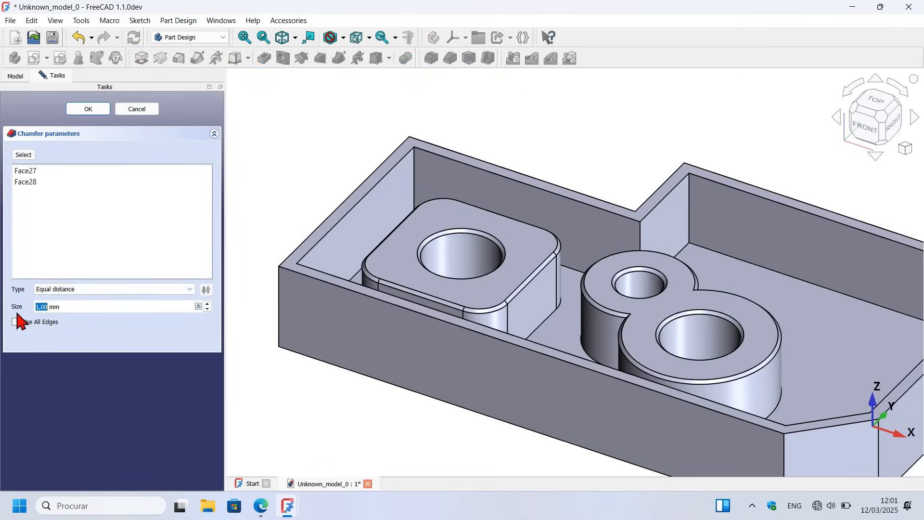
pyautogui.click(87, 115)
# Step: Create a new sketch on the top rim face of the housing walls
pyautogui.scroll(5, 466, 190)
pyautogui.click(512, 195)
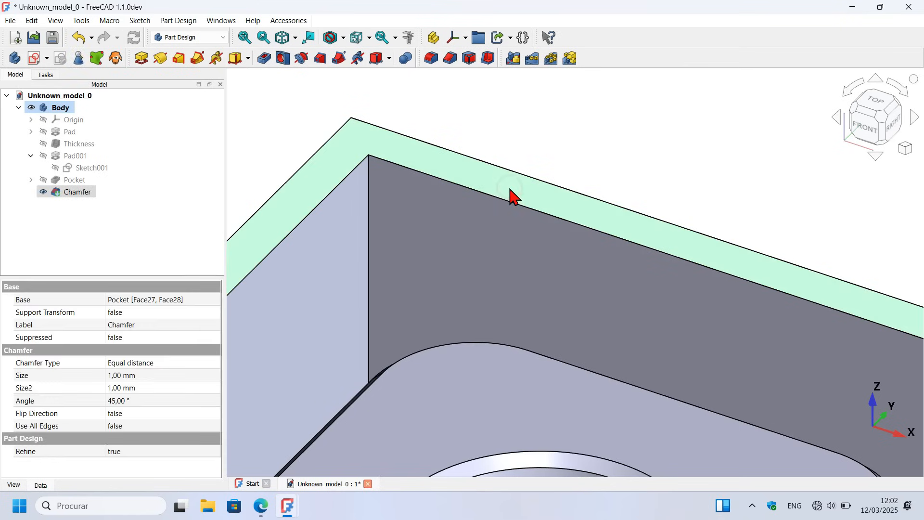
pyautogui.scroll(-10, 563, 166)
pyautogui.click(33, 59)
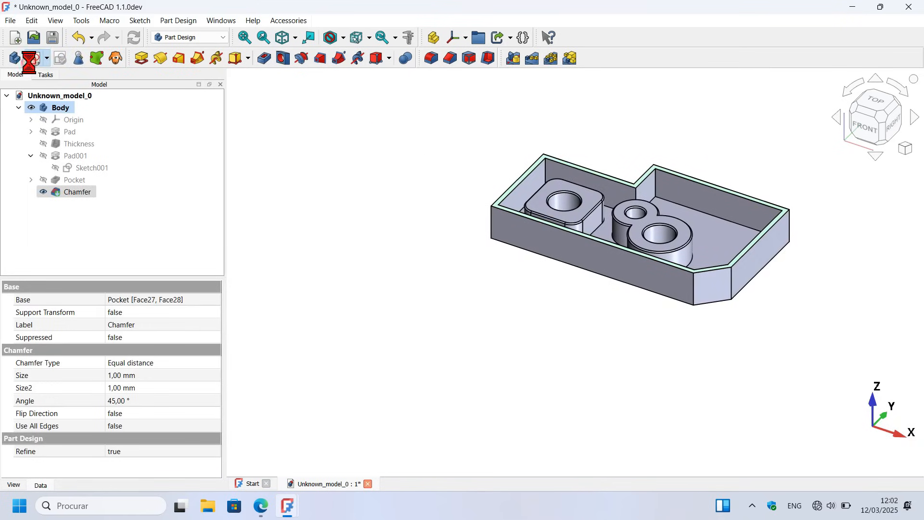
pyautogui.scroll(3, 747, 144)
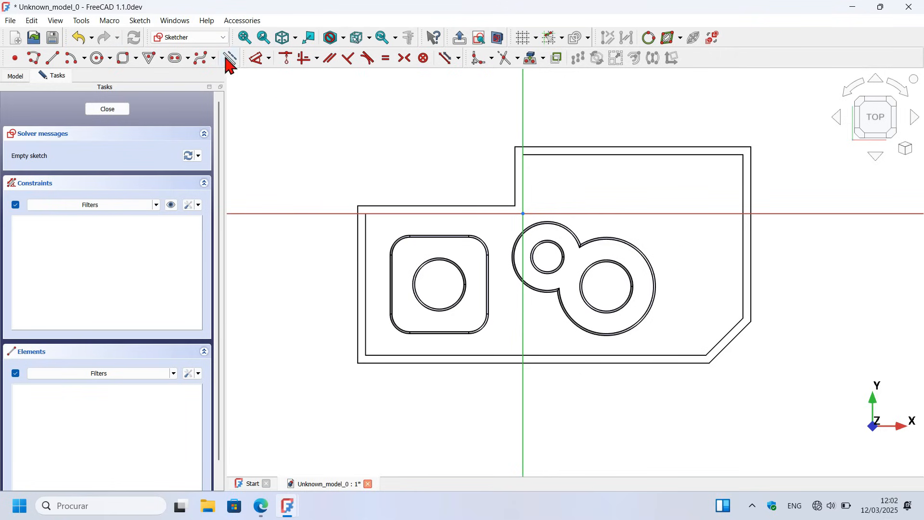
# Step: Project the rim face's inner and outer outlines into the sketch as external geometry
pyautogui.click(532, 59)
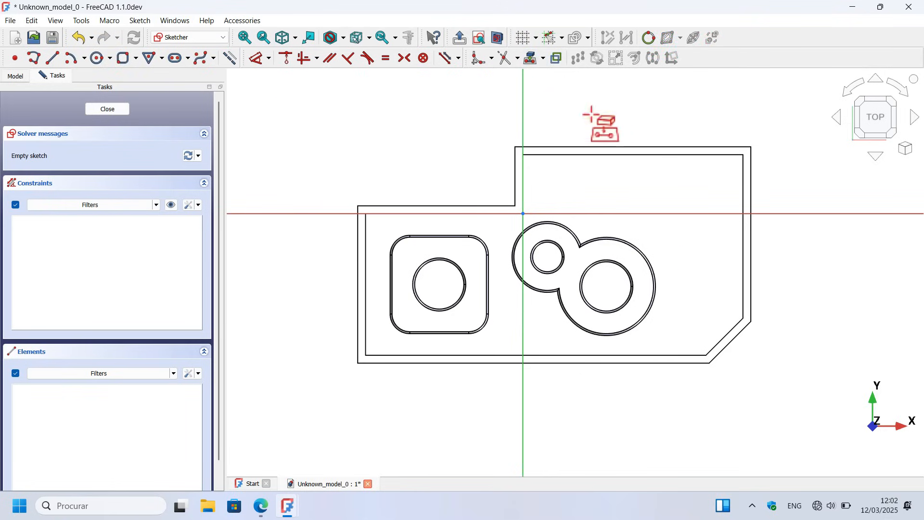
pyautogui.scroll(5, 659, 147)
pyautogui.scroll(1, 659, 145)
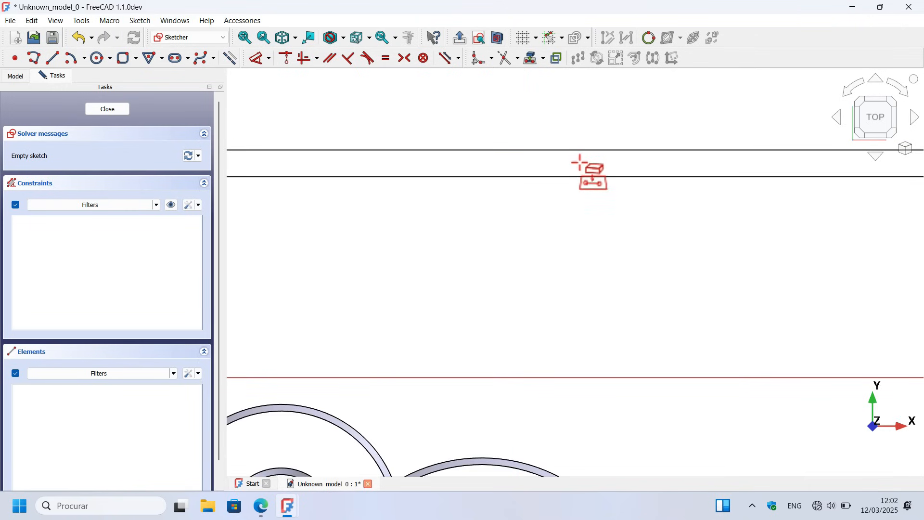
pyautogui.click(580, 162)
pyautogui.scroll(-4, 684, 129)
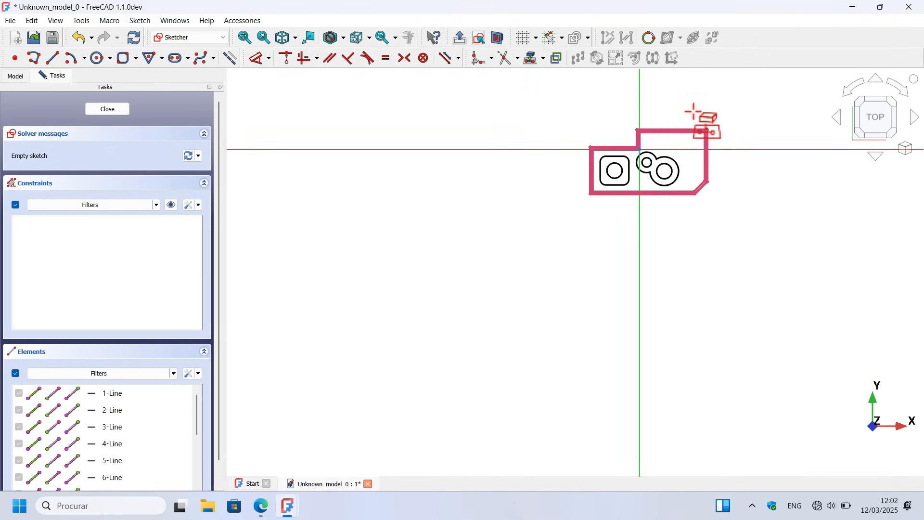
pyautogui.scroll(4, 717, 132)
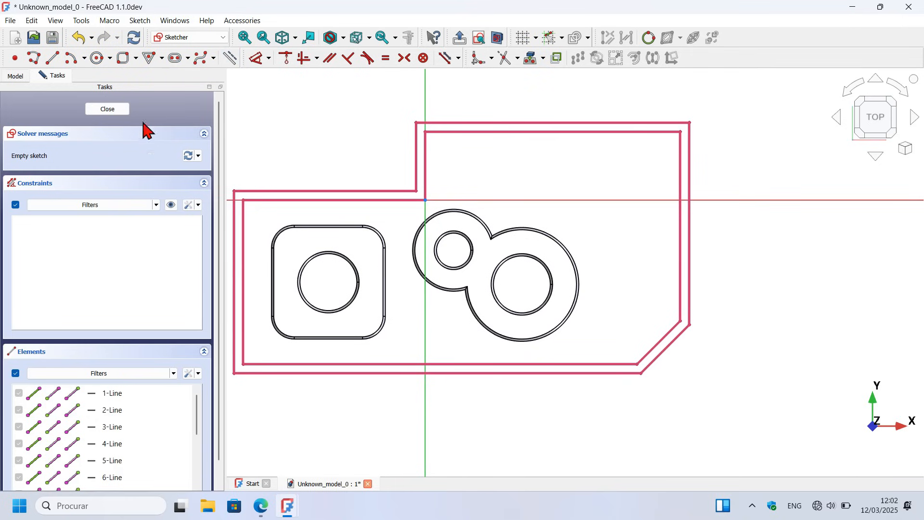
# Step: Draw a circle centred on the inner wall edge above the rounded boss, at about X -65 mm, Y 0 mm
pyautogui.click(100, 68)
pyautogui.scroll(-2, 553, 178)
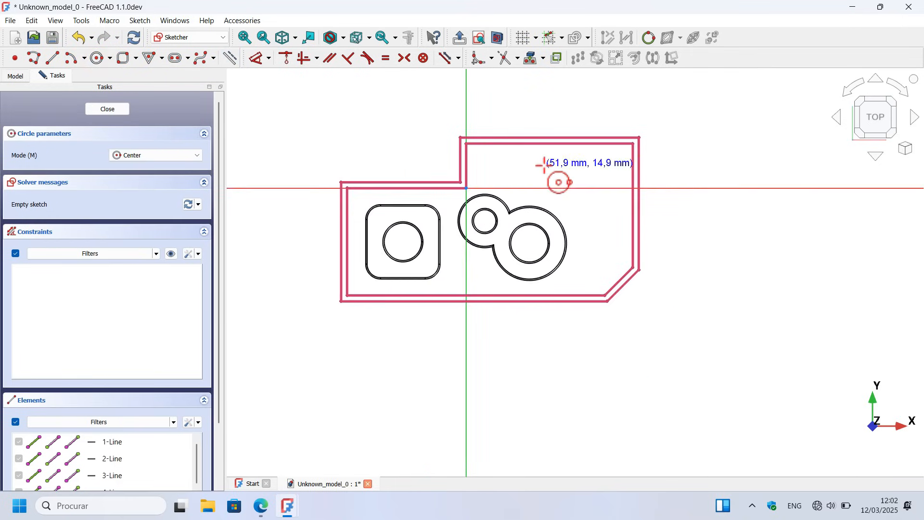
pyautogui.scroll(3, 318, 199)
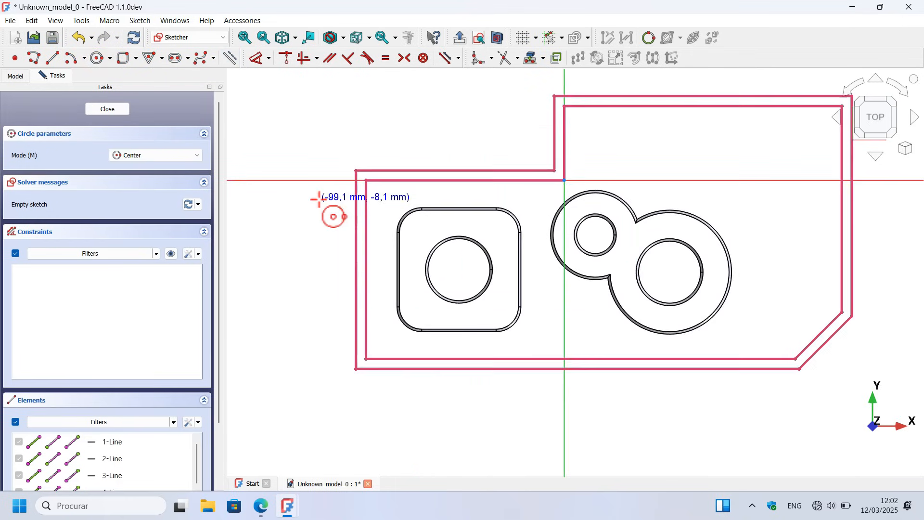
pyautogui.click(407, 180)
pyautogui.click(420, 209)
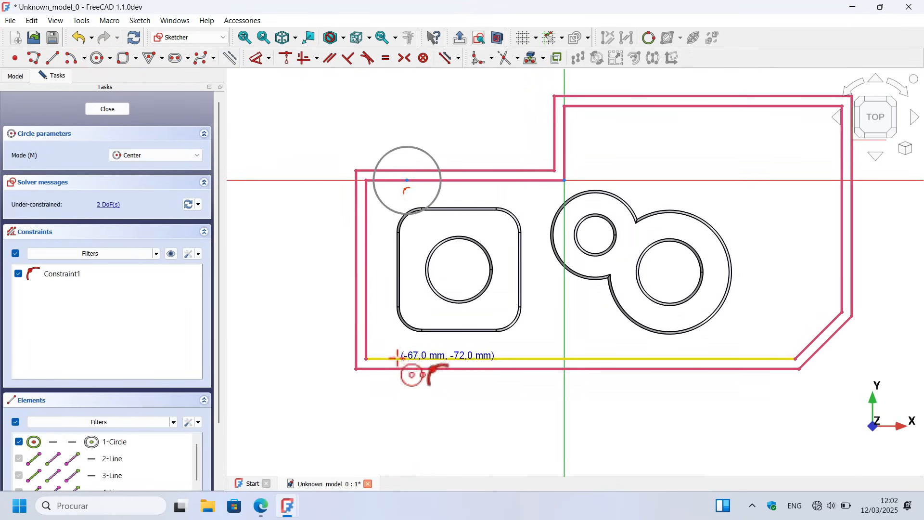
# Step: Draw four circles centred on the long lower inner edge at about X -67, -21, 22 and 63 mm
pyautogui.click(396, 358)
pyautogui.click(411, 407)
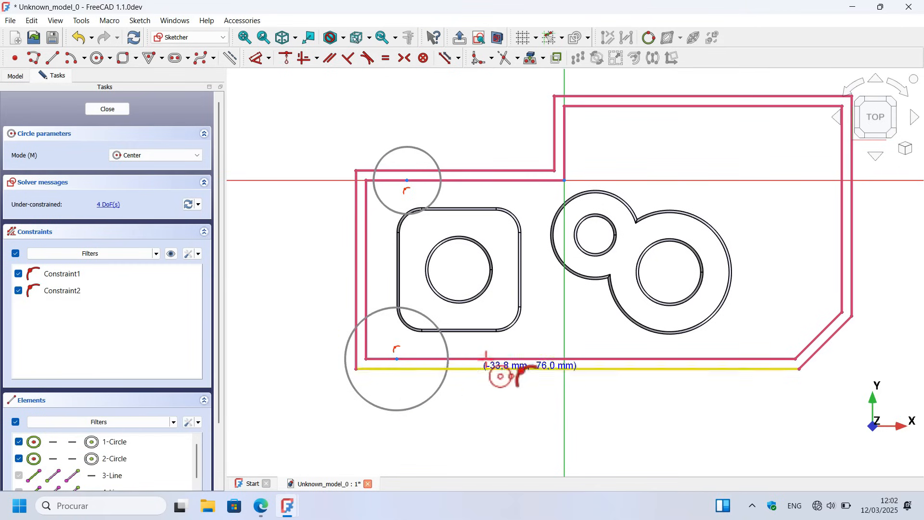
pyautogui.click(513, 359)
pyautogui.click(523, 403)
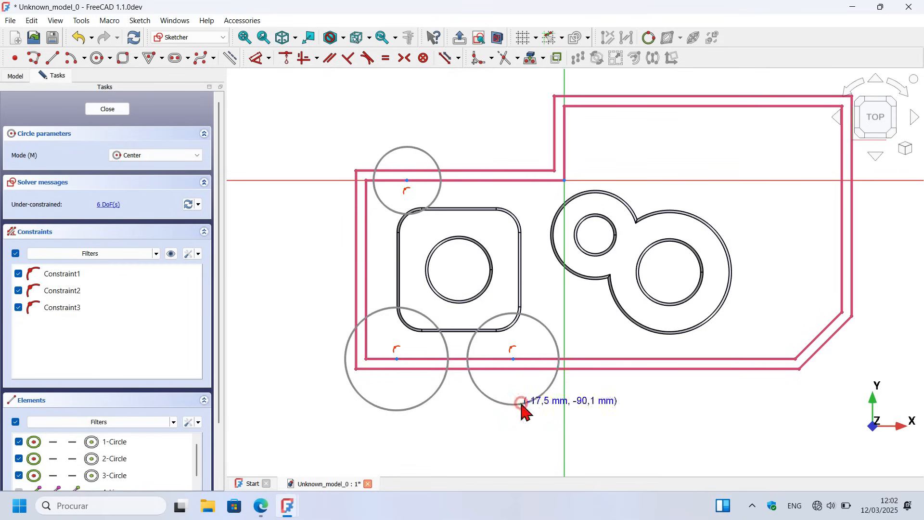
pyautogui.click(620, 358)
pyautogui.click(625, 399)
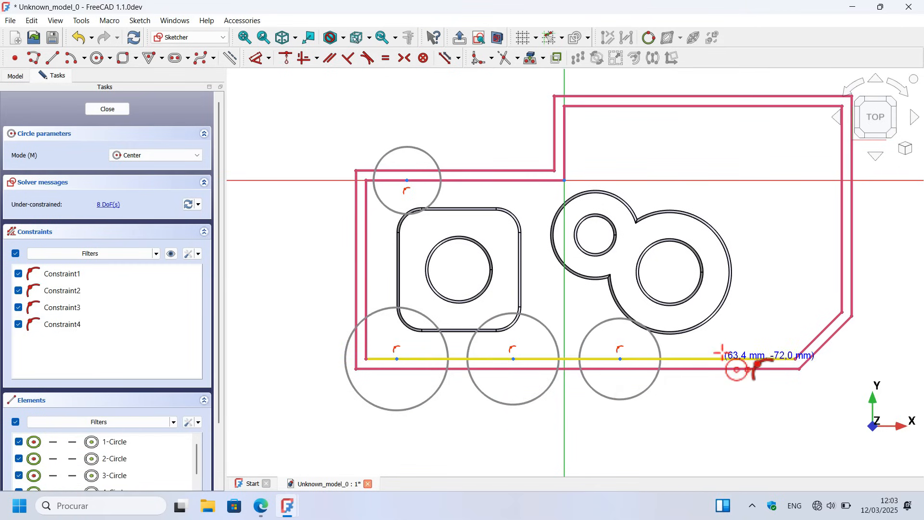
pyautogui.click(722, 358)
pyautogui.click(723, 410)
# Step: Draw three circles centred on the uppermost inner edge, spread from about X 18 to 90 mm
pyautogui.scroll(-3, 520, 385)
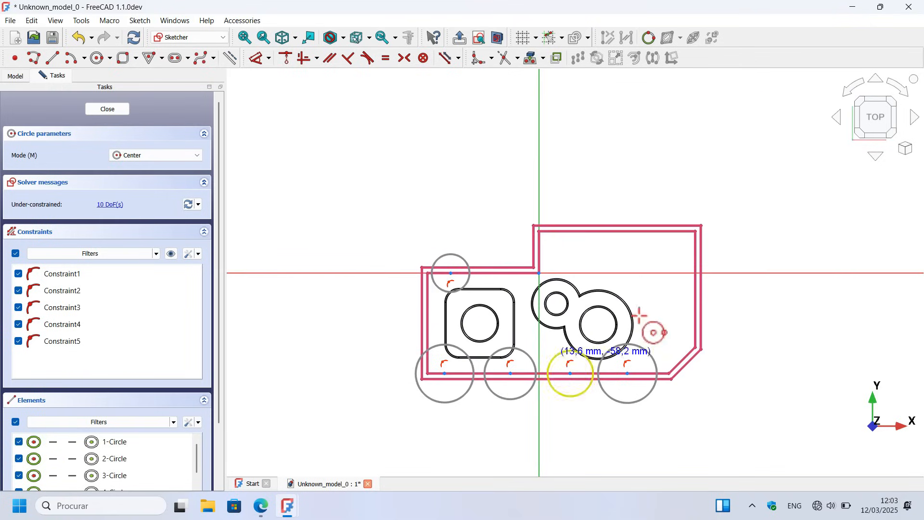
pyautogui.scroll(2, 717, 288)
pyautogui.scroll(2, 513, 193)
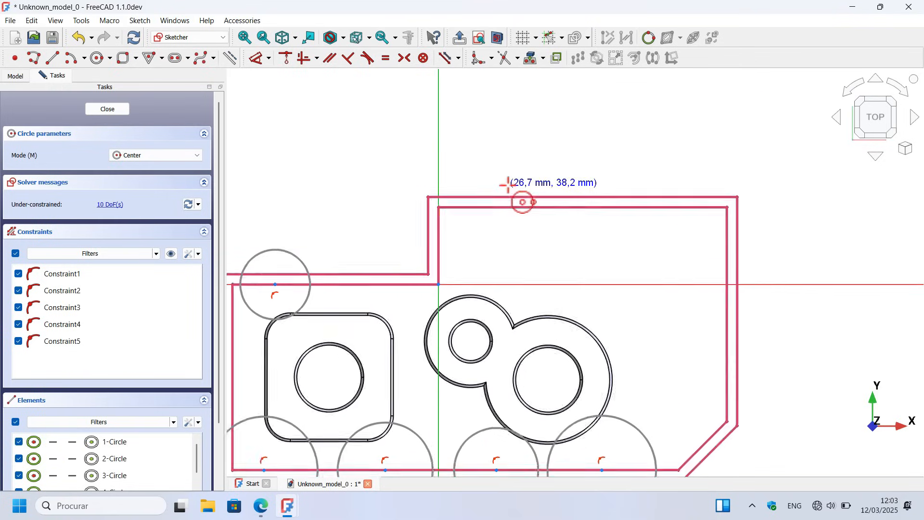
pyautogui.click(482, 209)
pyautogui.click(497, 240)
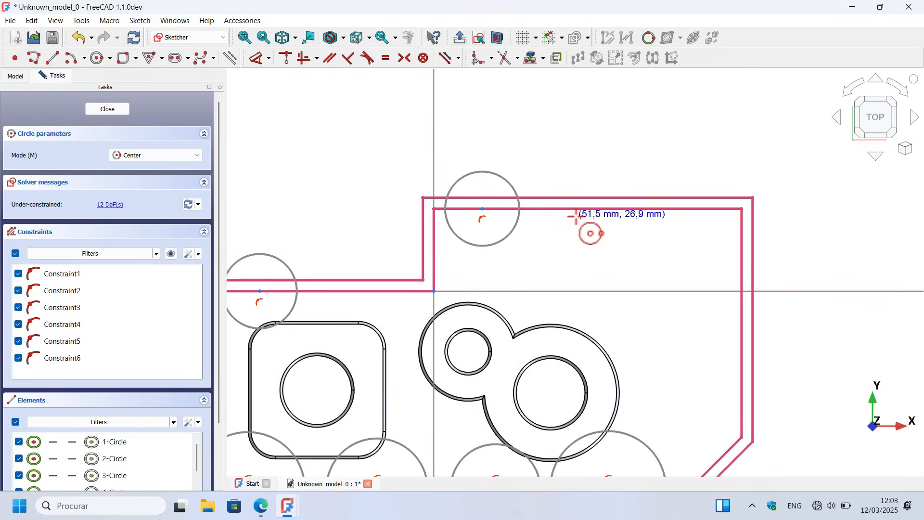
pyautogui.click(608, 208)
pyautogui.click(612, 251)
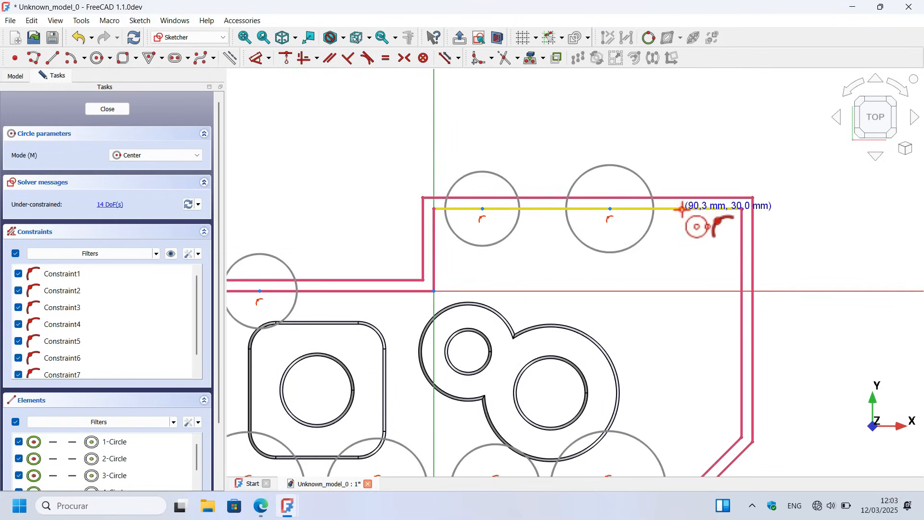
pyautogui.click(682, 209)
pyautogui.click(690, 251)
pyautogui.scroll(-2, 708, 133)
pyautogui.rightClick(665, 143)
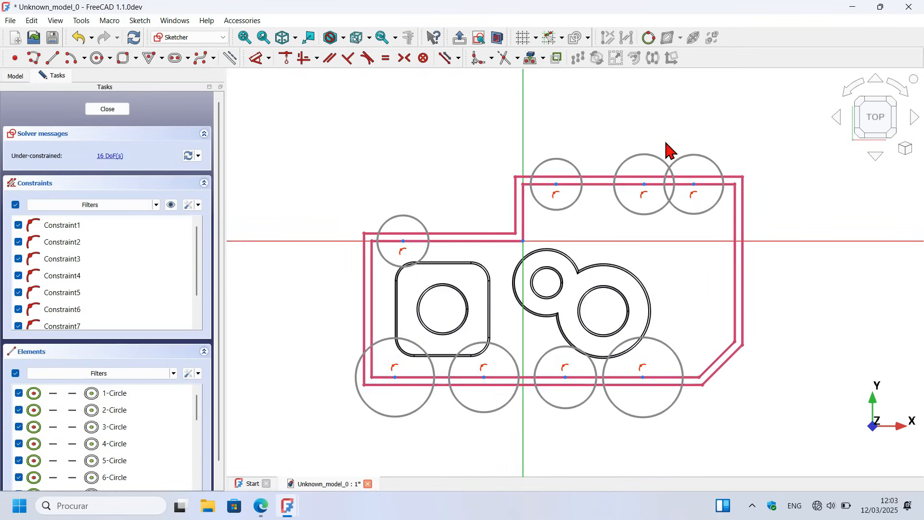
# Step: Constrain all eight rim circles to the same diameter of 14 mm
pyautogui.moveTo(765, 164); pyautogui.dragTo(530, 145)
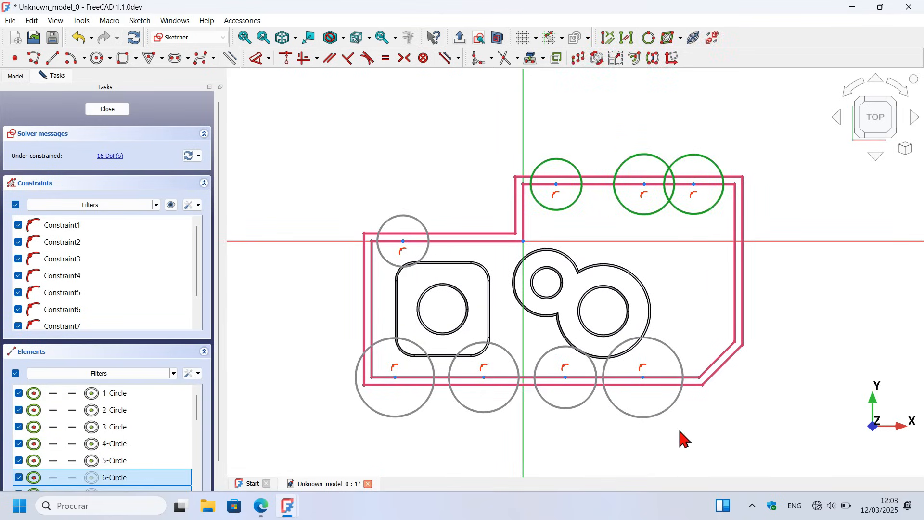
pyautogui.moveTo(680, 431); pyautogui.dragTo(353, 391)
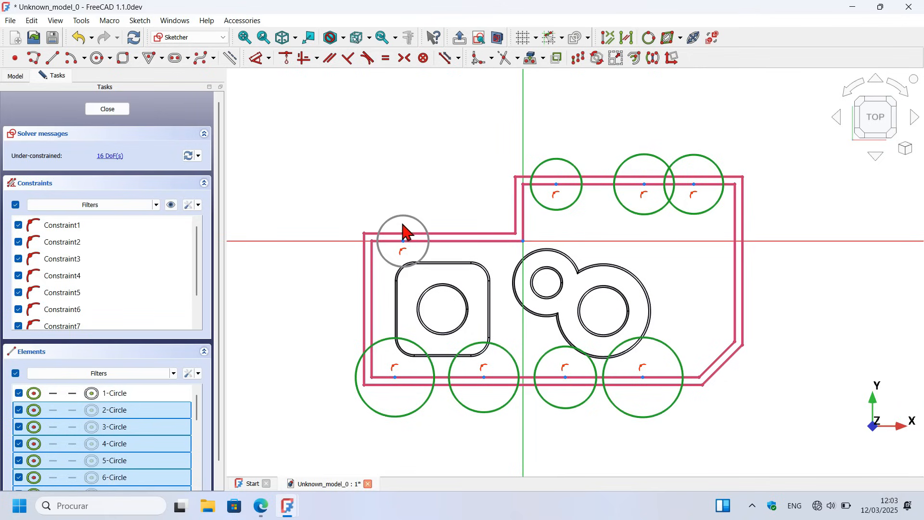
pyautogui.click(411, 221)
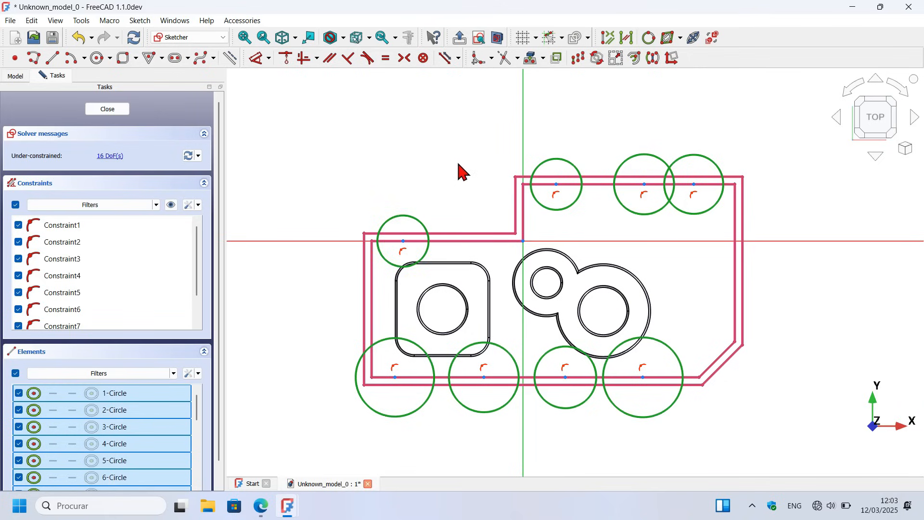
pyautogui.click(269, 57)
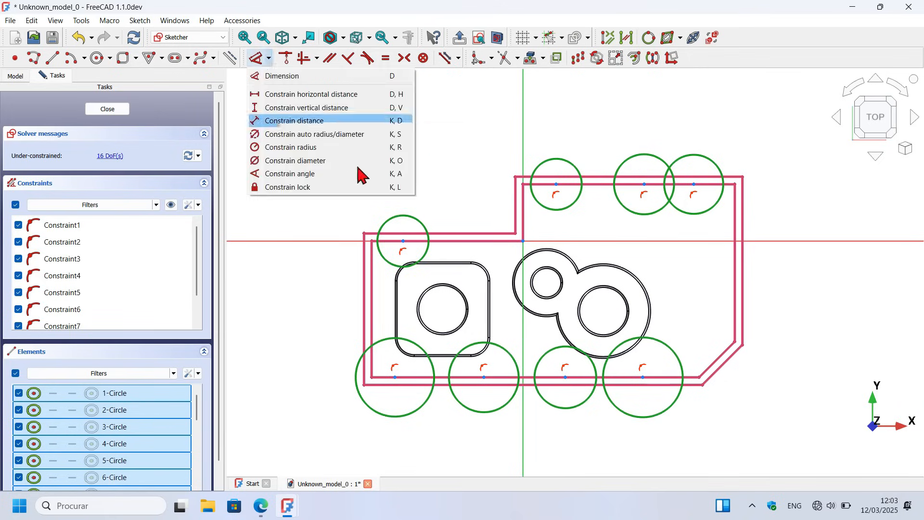
pyautogui.click(322, 164)
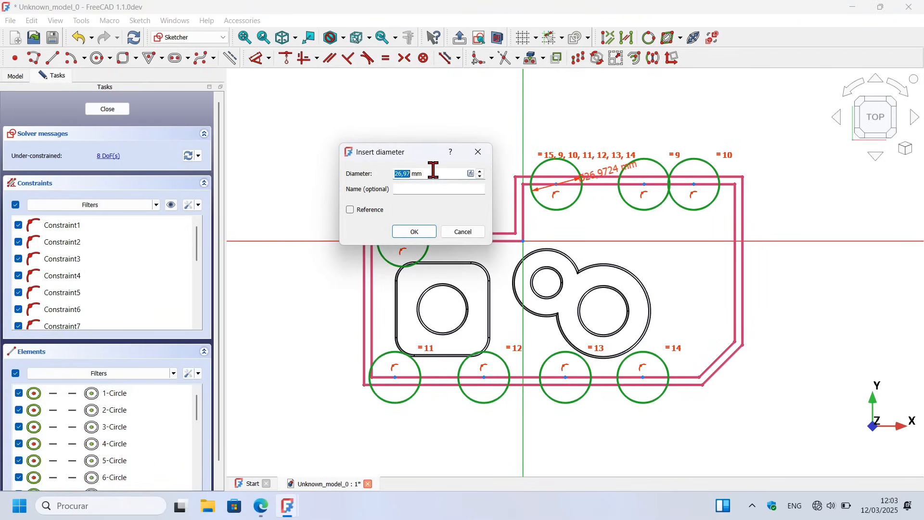
pyautogui.moveTo(439, 175); pyautogui.dragTo(364, 167)
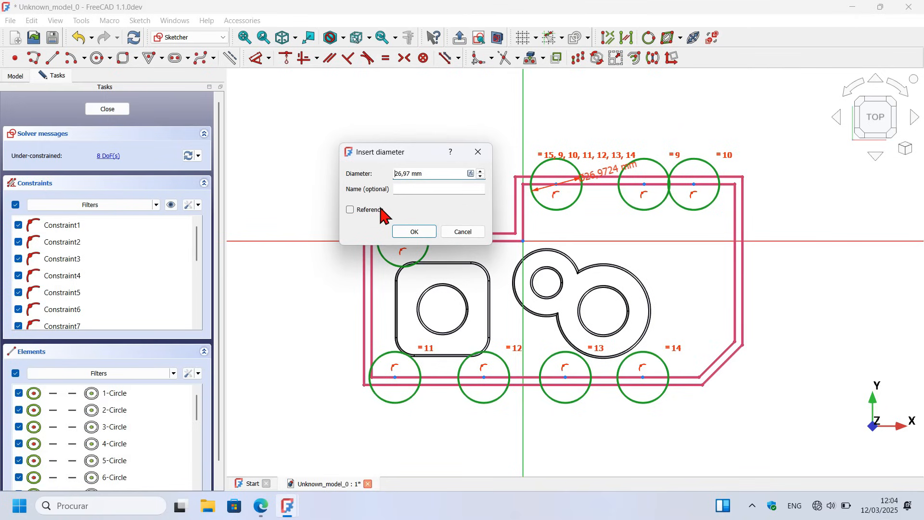
pyautogui.moveTo(434, 178); pyautogui.dragTo(328, 164)
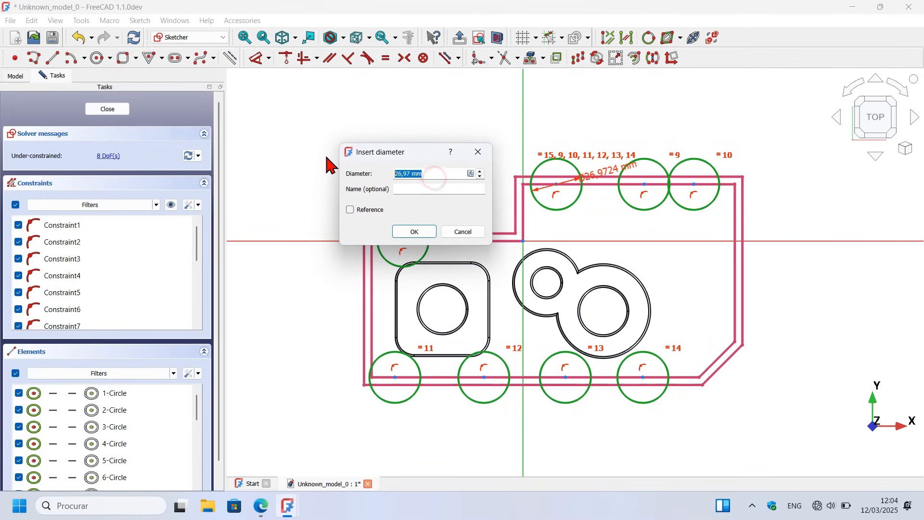
pyautogui.press('Return')
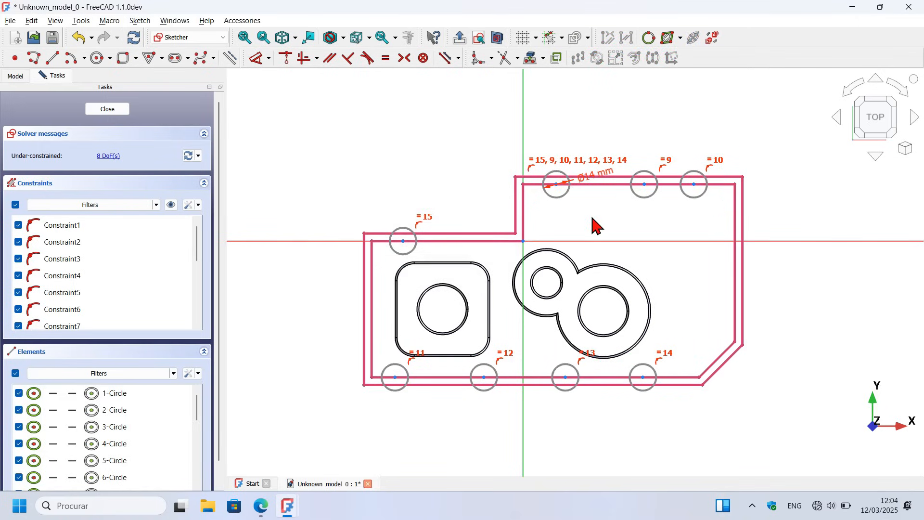
# Step: Hide the existing constraints and dimension the circle above the rounded boss 12.5 mm from the adjacent inner corner
pyautogui.click(172, 205)
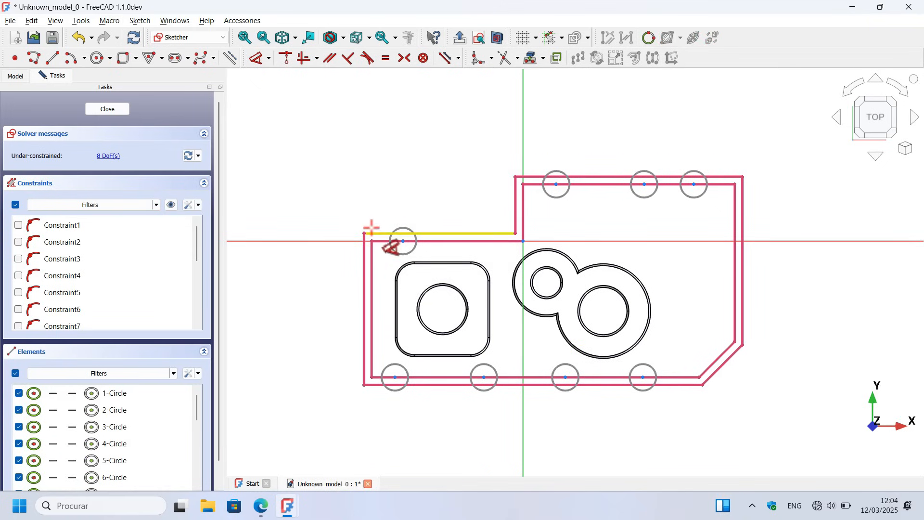
pyautogui.scroll(2, 449, 304)
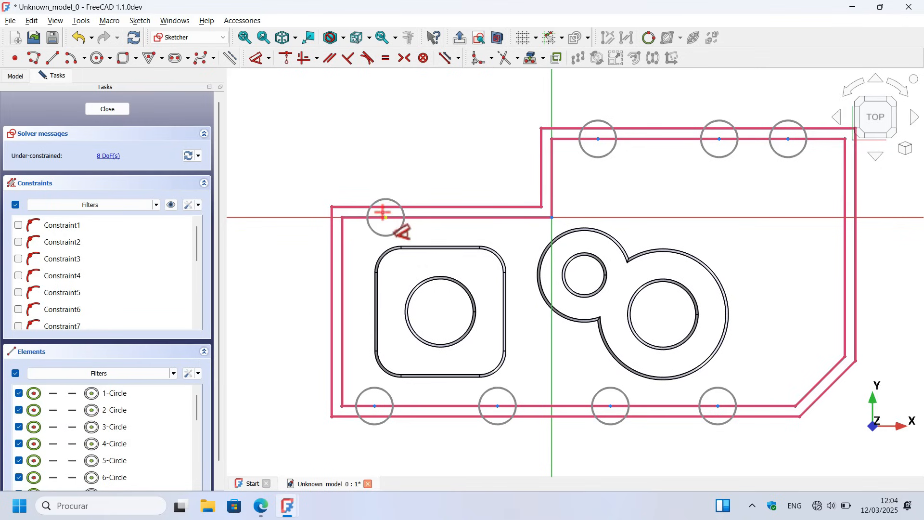
pyautogui.click(384, 208)
pyautogui.click(342, 216)
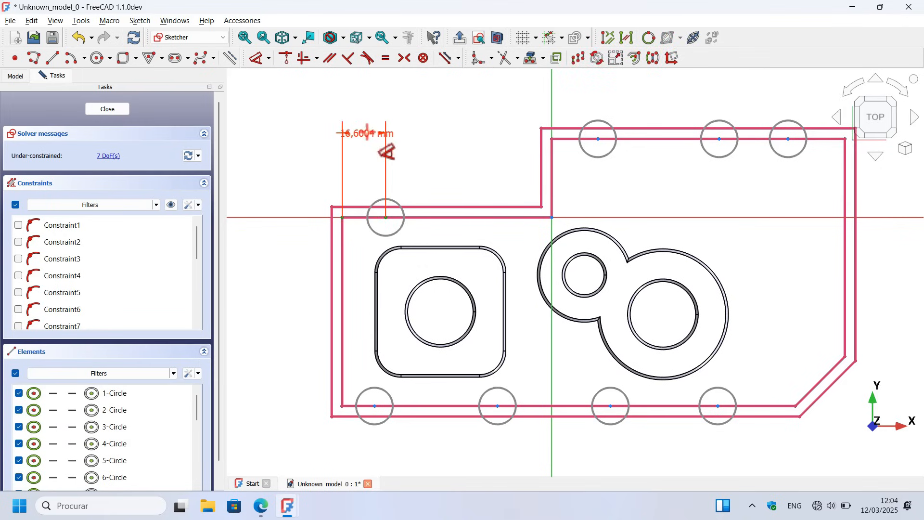
pyautogui.click(367, 134)
pyautogui.write('12.5')
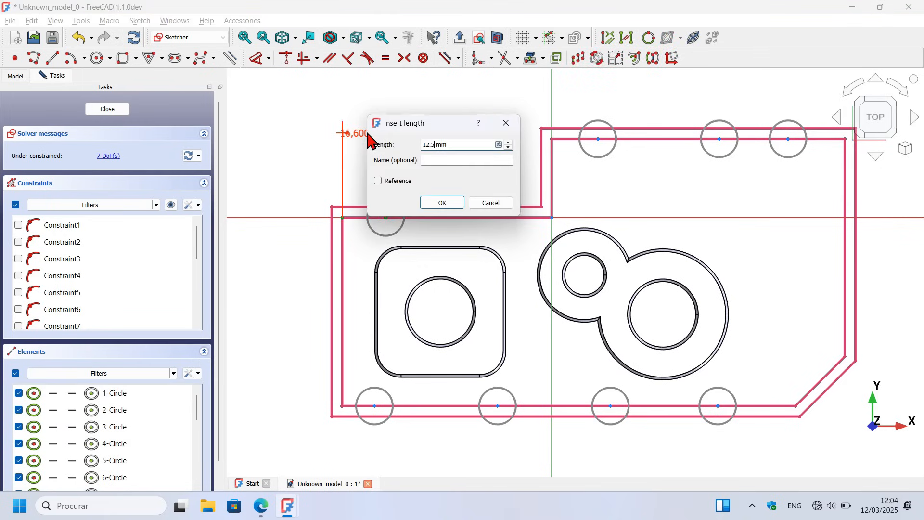
pyautogui.press('Return')
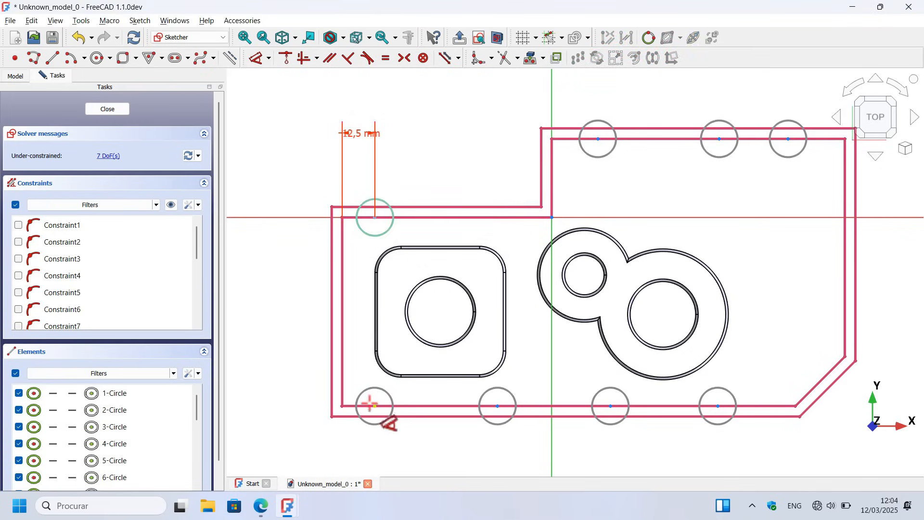
# Step: Dimension the leftmost circle on the long lower inner edge 12.5 mm horizontally from the adjacent vertical inner edge
pyautogui.click(371, 404)
pyautogui.click(342, 376)
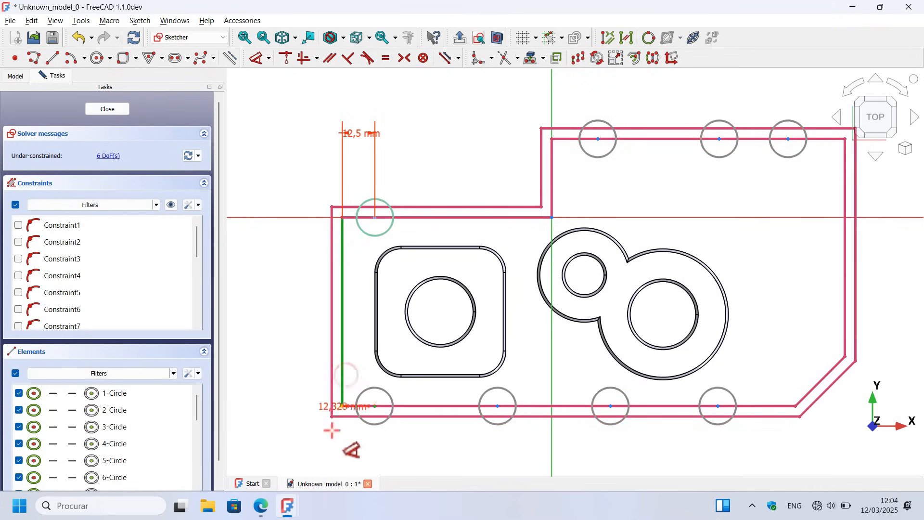
pyautogui.click(362, 443)
pyautogui.write('12.5')
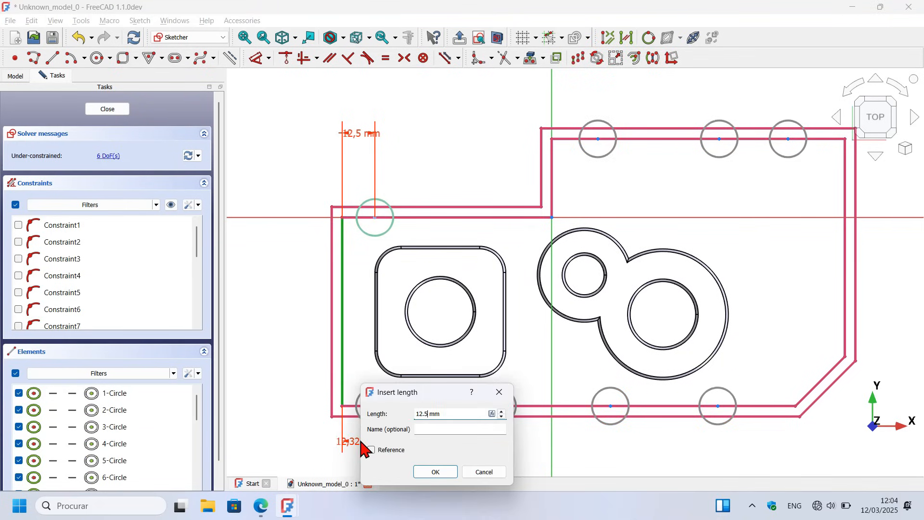
pyautogui.press('Return')
# Step: Dimension the rightmost circle on the lower inner edge 12.5 mm from the corner where the inner chamfer begins
pyautogui.scroll(-2, 270, 305)
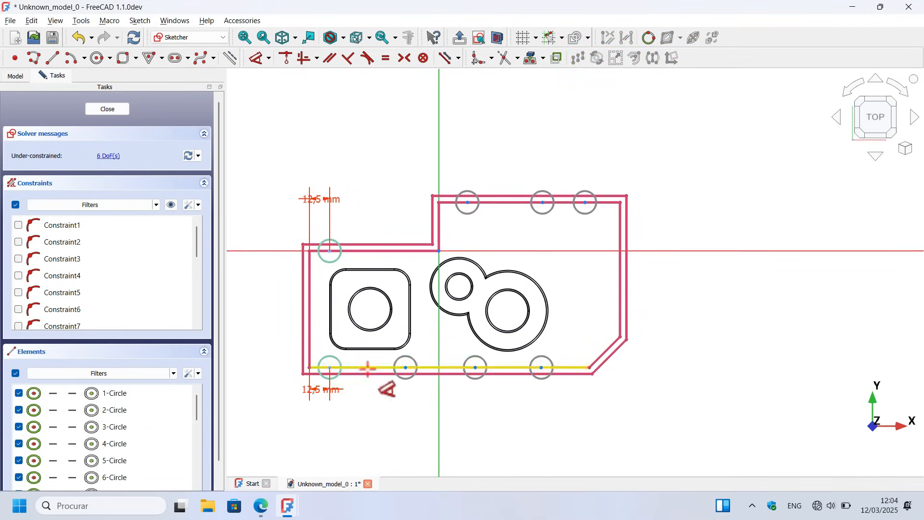
pyautogui.scroll(3, 405, 370)
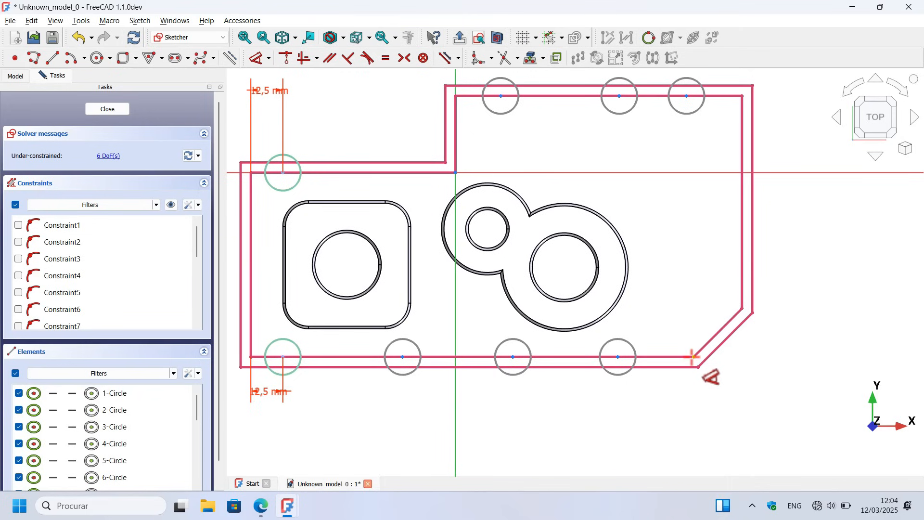
pyautogui.click(692, 357)
pyautogui.click(618, 357)
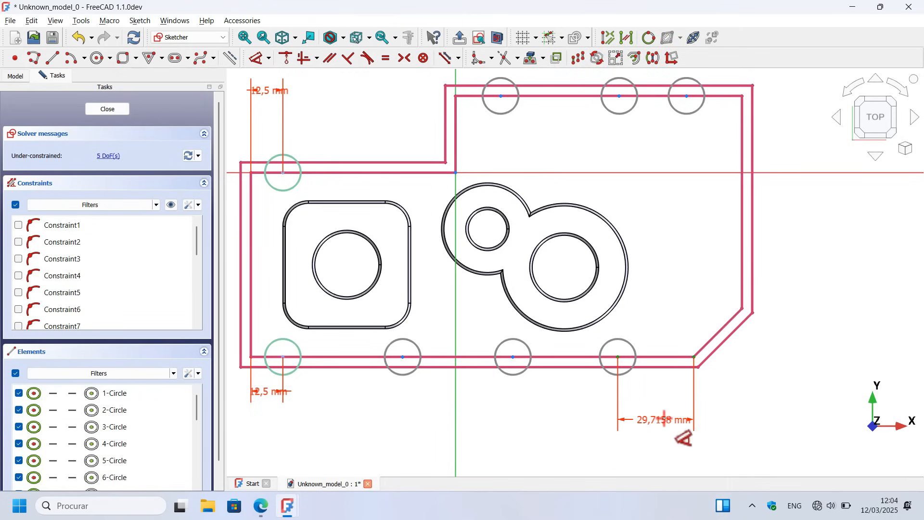
pyautogui.click(665, 419)
pyautogui.write('12')
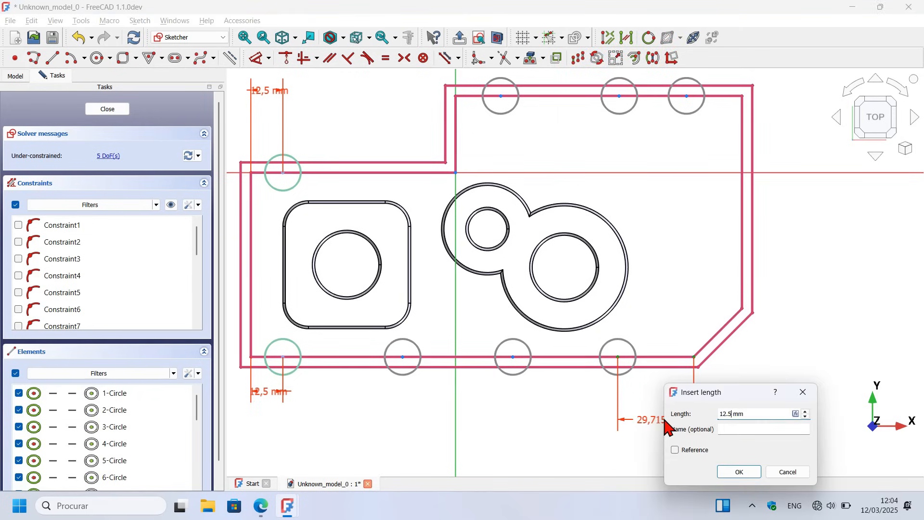
pyautogui.write('.5')
pyautogui.press('Return')
pyautogui.scroll(-2, 660, 375)
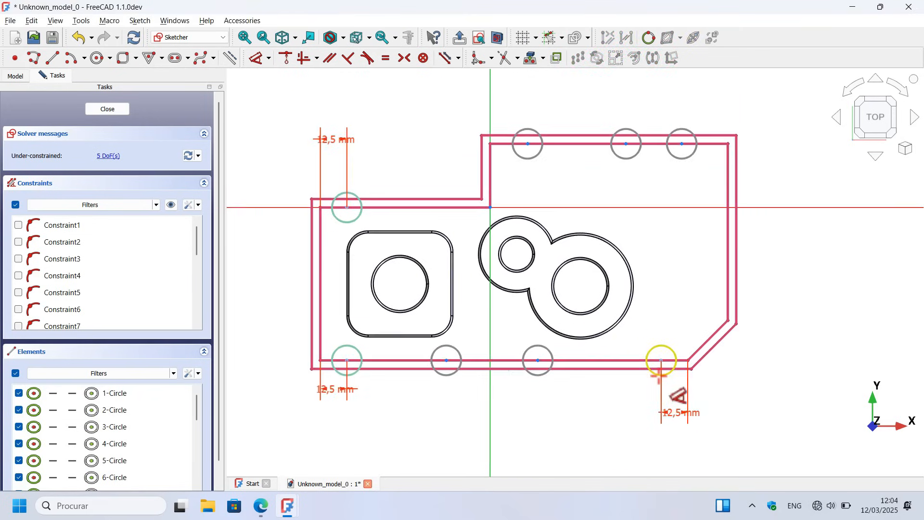
# Step: Set the spacing between the first and second circles from the left on the lower inner edge to 50 mm
pyautogui.click(346, 360)
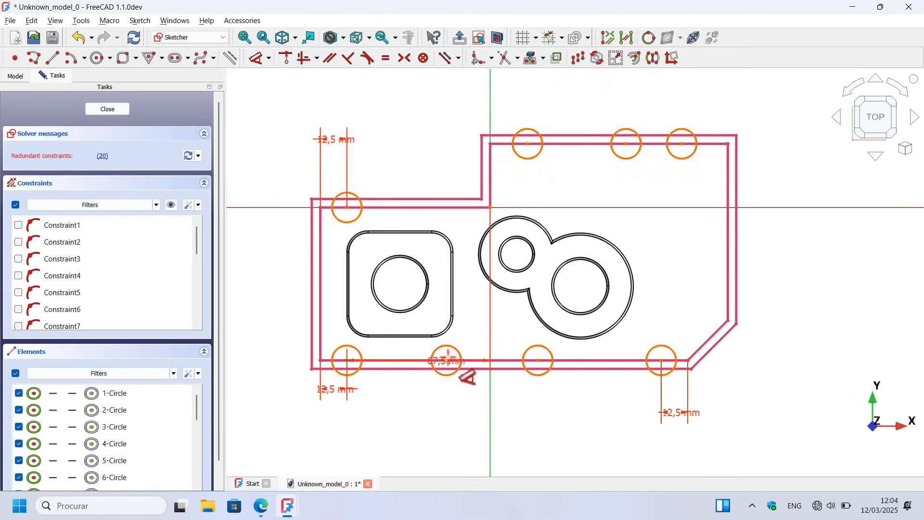
pyautogui.click(447, 360)
pyautogui.click(414, 435)
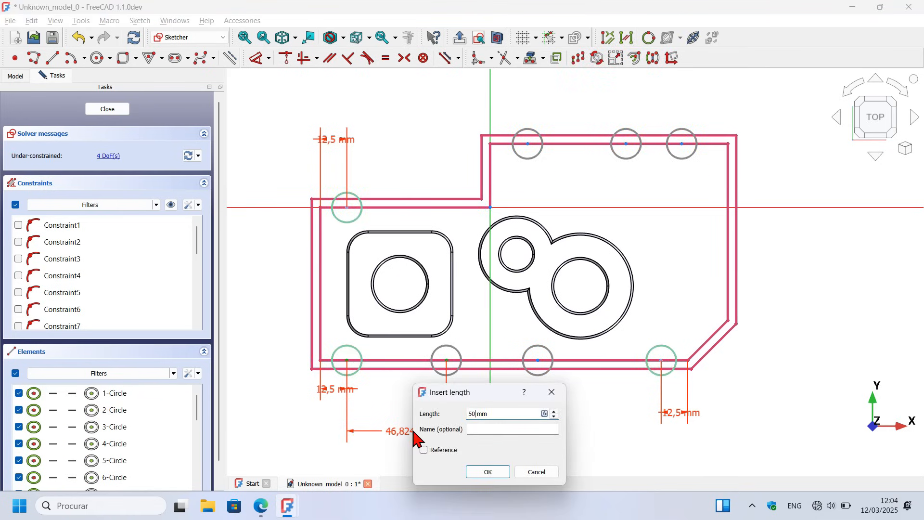
pyautogui.write('50')
pyautogui.press('Return')
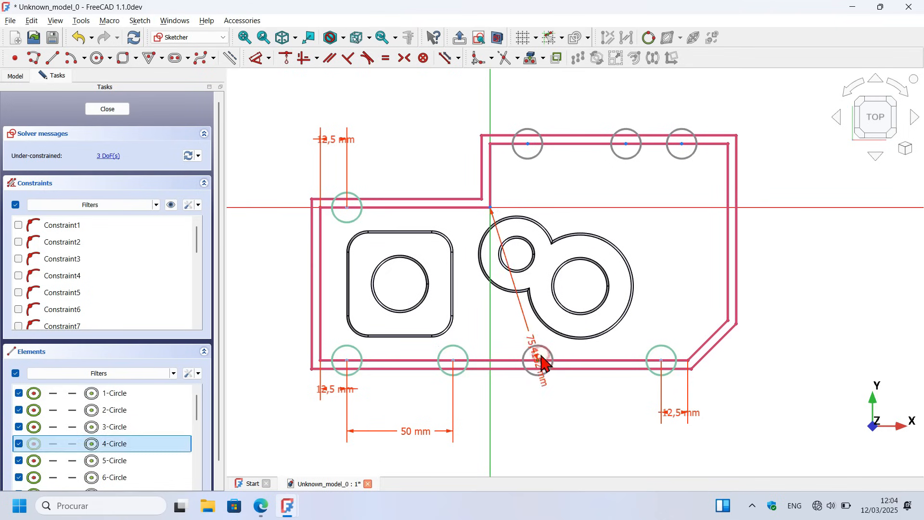
# Step: Set the spacing between the two rightmost circles on the lower inner edge to 50 mm
pyautogui.click(537, 360)
pyautogui.click(661, 360)
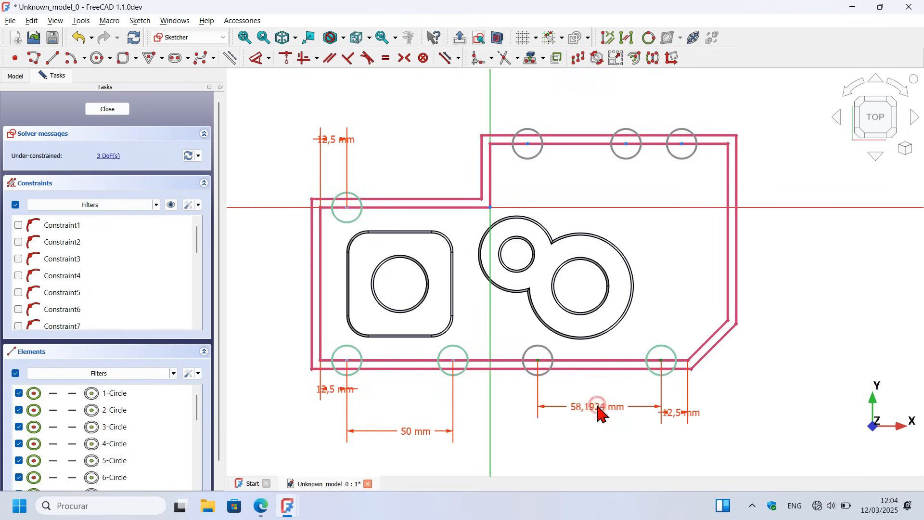
pyautogui.click(600, 411)
pyautogui.press('Return')
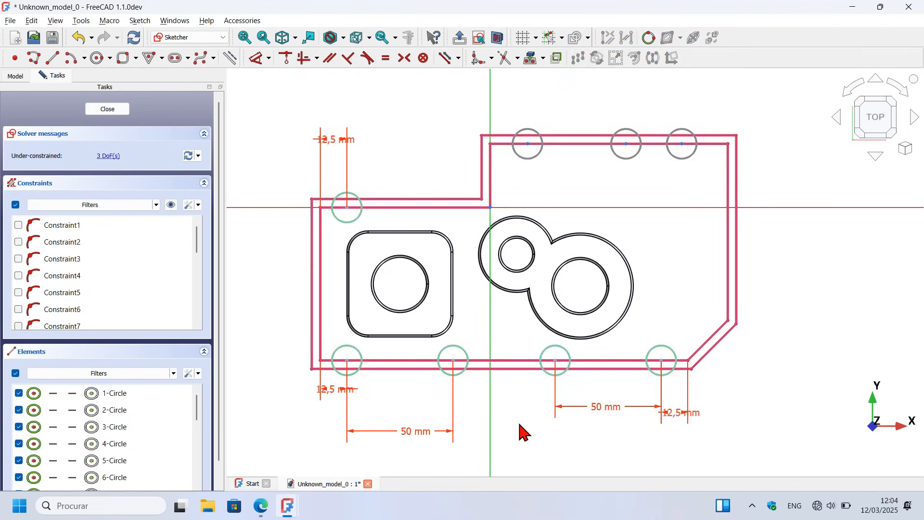
# Step: Dimension the first circle on the uppermost inner edge 12.5 mm horizontally from that edge's left inner corner
pyautogui.scroll(-3, 559, 276)
pyautogui.scroll(5, 561, 262)
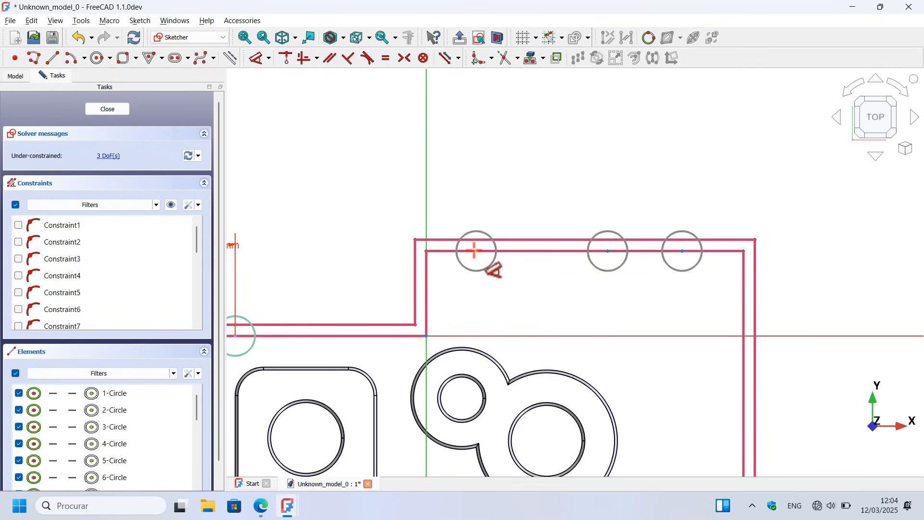
pyautogui.click(474, 251)
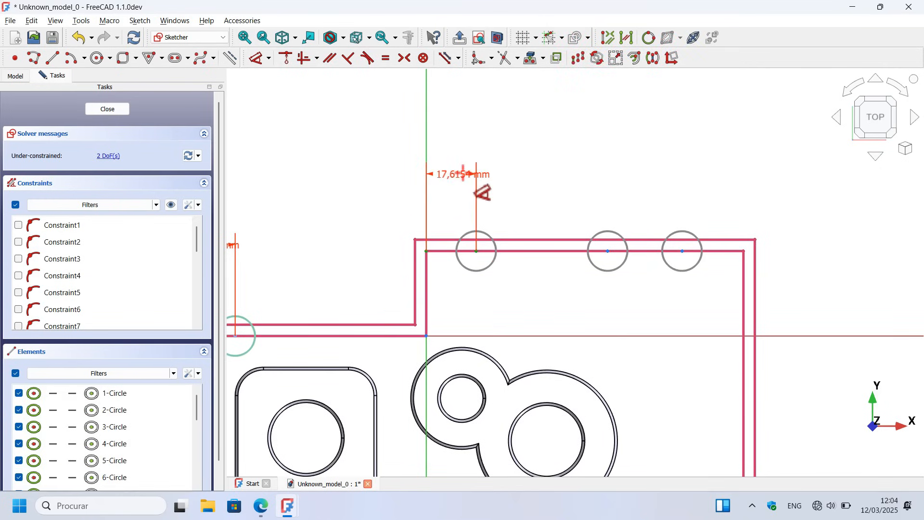
pyautogui.click(463, 174)
pyautogui.write('12.5')
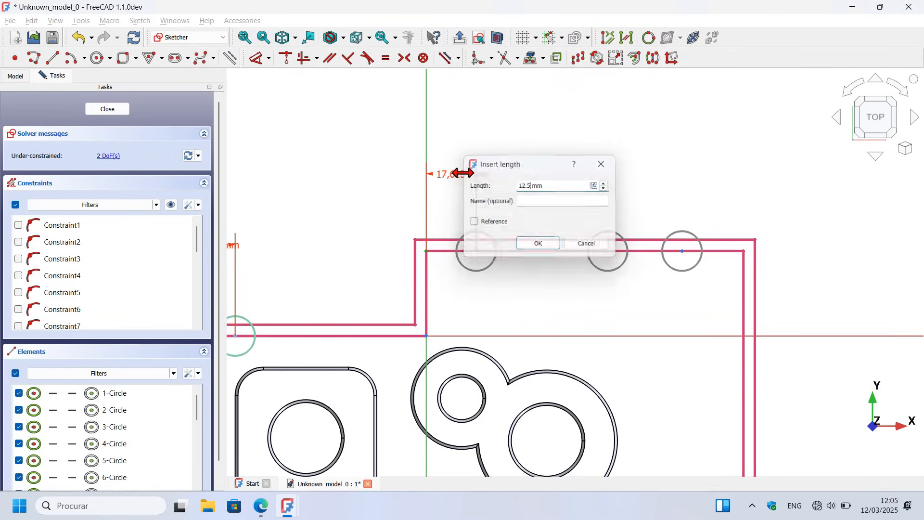
pyautogui.press('Return')
# Step: Set the spacing between the first and middle circles on the uppermost inner edge to 43.5 mm
pyautogui.click(608, 251)
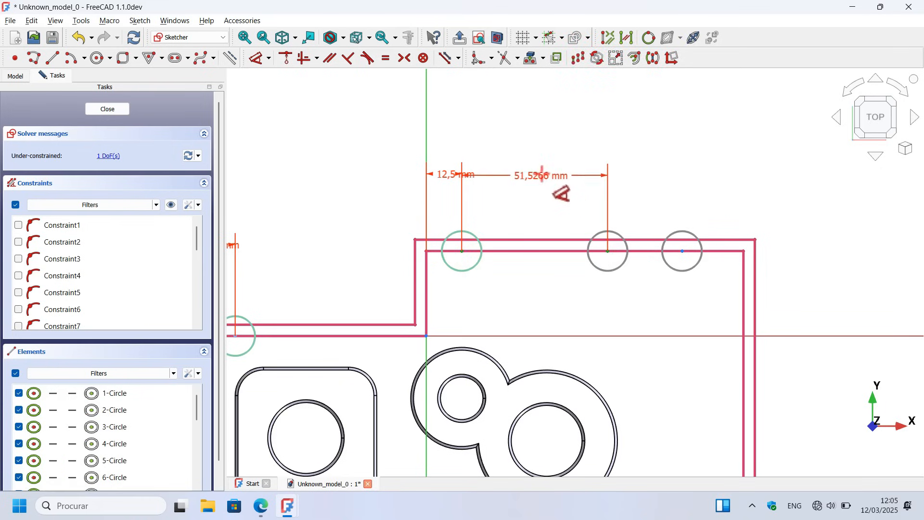
pyautogui.click(543, 181)
pyautogui.write('43.')
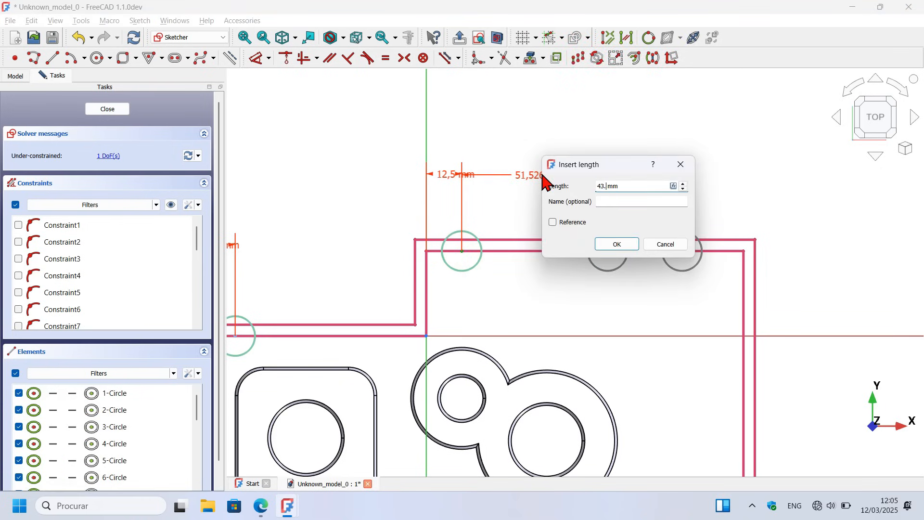
pyautogui.write('5')
pyautogui.press('Return')
# Step: Space the last circle on the uppermost inner edge 43.5 mm from the middle one and hide the displayed dimensions
pyautogui.click(682, 252)
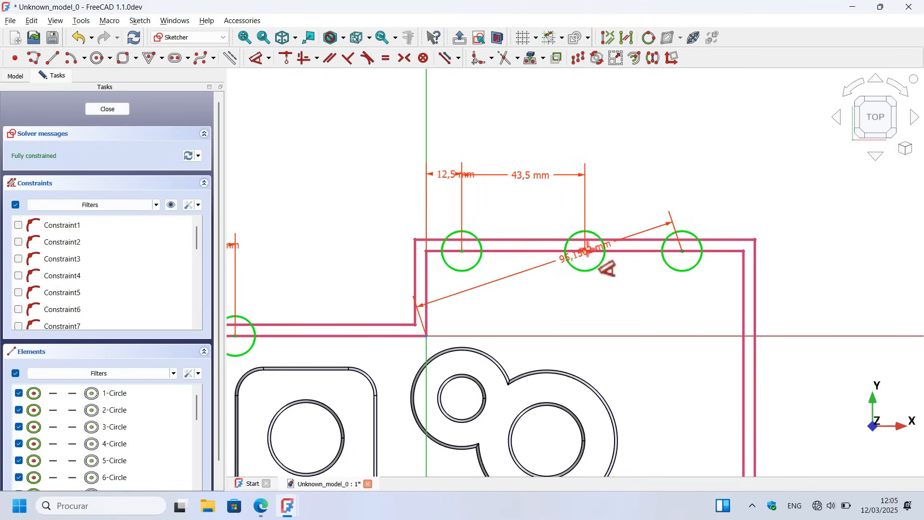
pyautogui.click(586, 251)
pyautogui.click(645, 168)
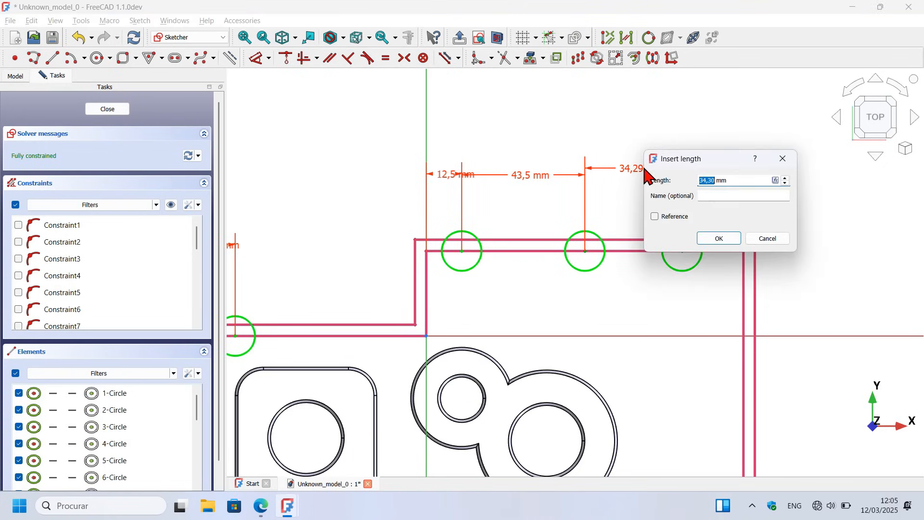
pyautogui.write('43.5')
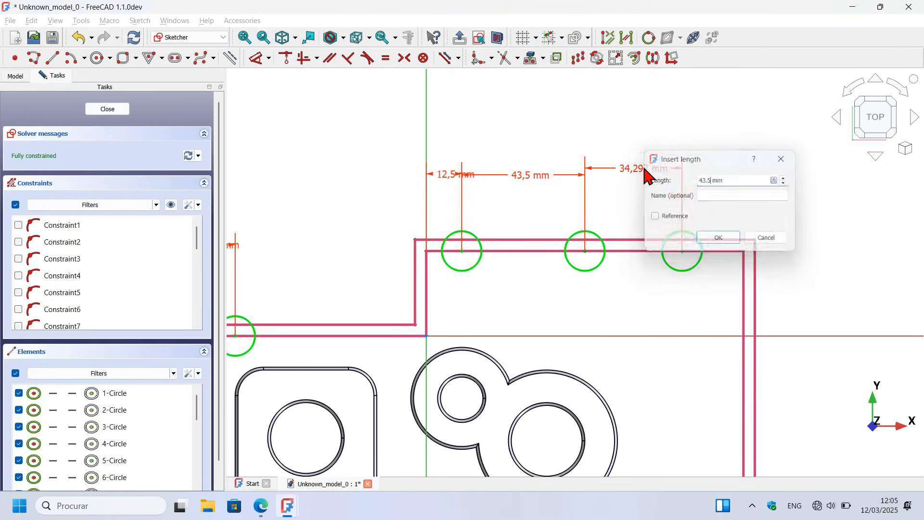
pyautogui.press('Return')
pyautogui.scroll(-6, 696, 144)
pyautogui.scroll(5, 696, 144)
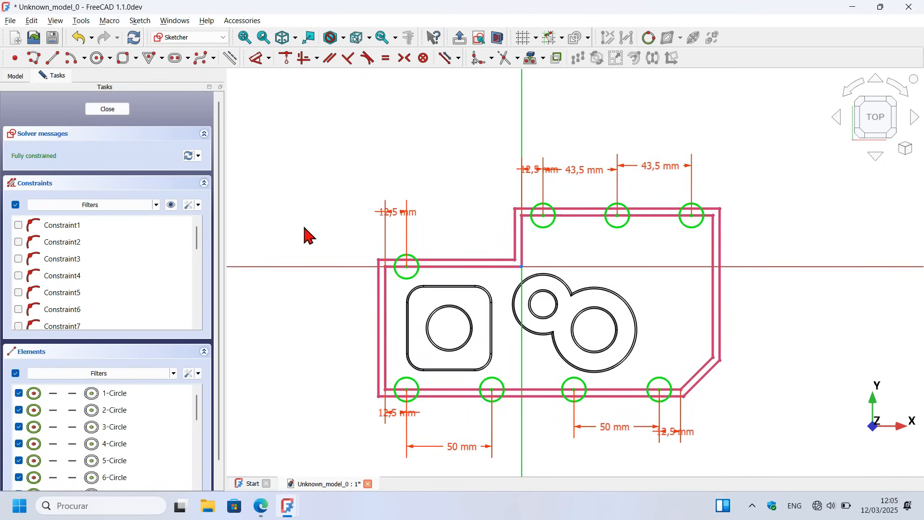
pyautogui.click(170, 206)
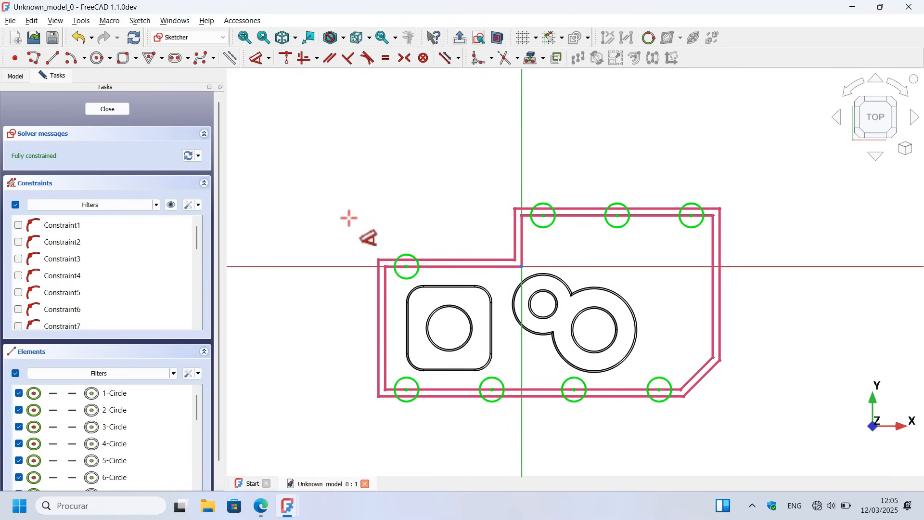
# Step: Draw a vertical slot centred on the leftmost inner edge beside the rounded square boss, with an end radius of about 9.4 mm
pyautogui.scroll(2, 383, 348)
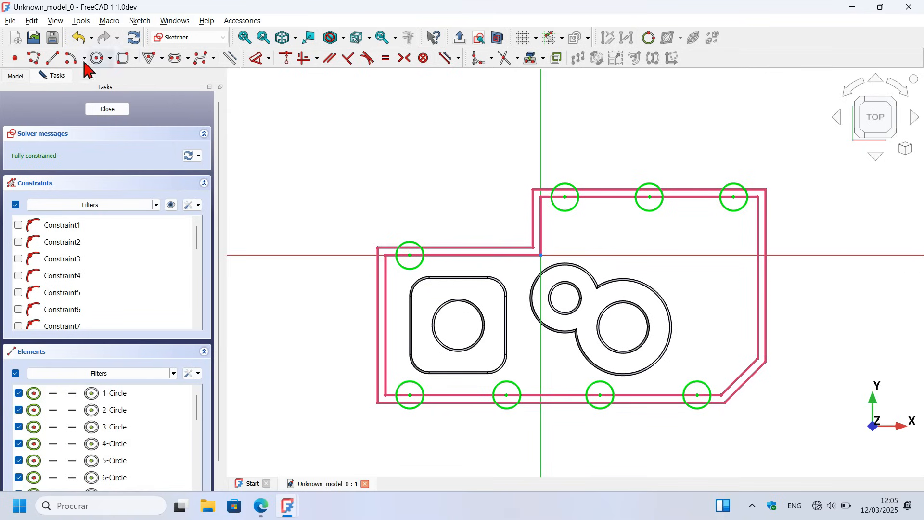
pyautogui.click(174, 58)
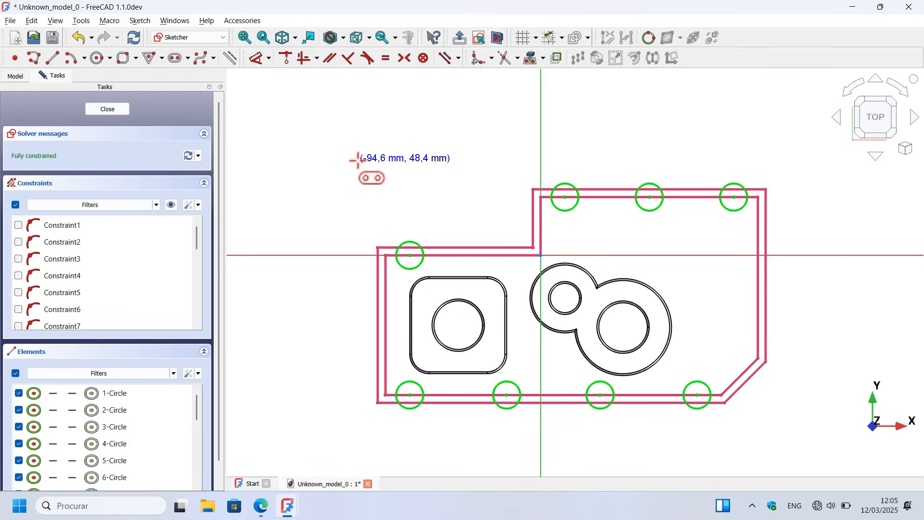
pyautogui.scroll(2, 377, 368)
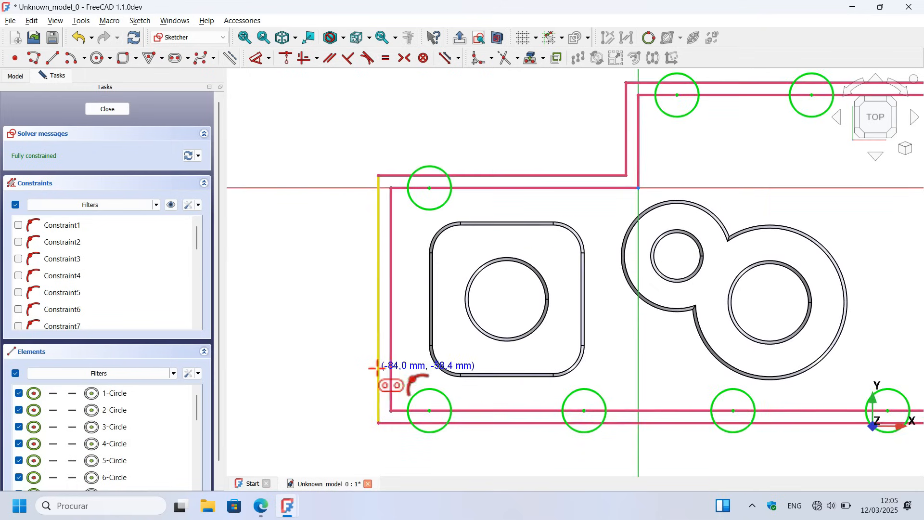
pyautogui.click(391, 263)
pyautogui.click(394, 343)
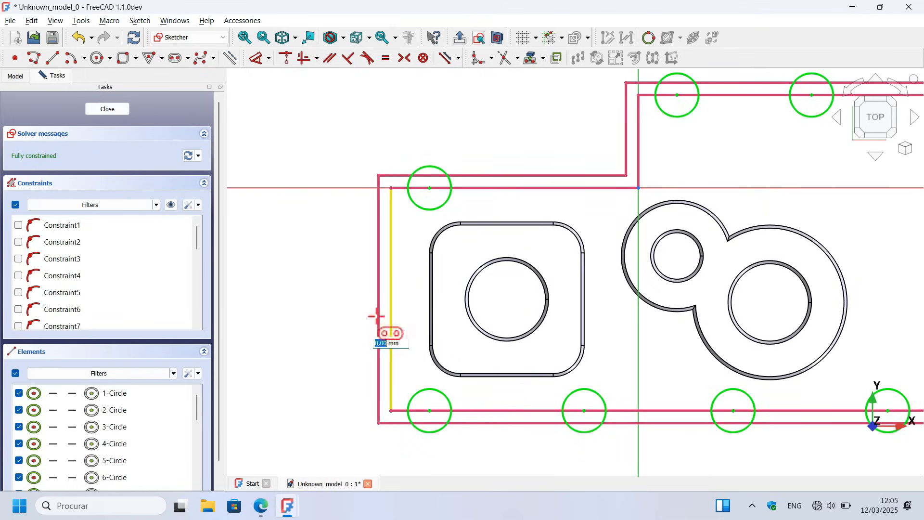
# Step: Draw a second vertical slot centred on the rightmost inner edge, with about 37 mm between its arc centres
pyautogui.scroll(-3, 301, 263)
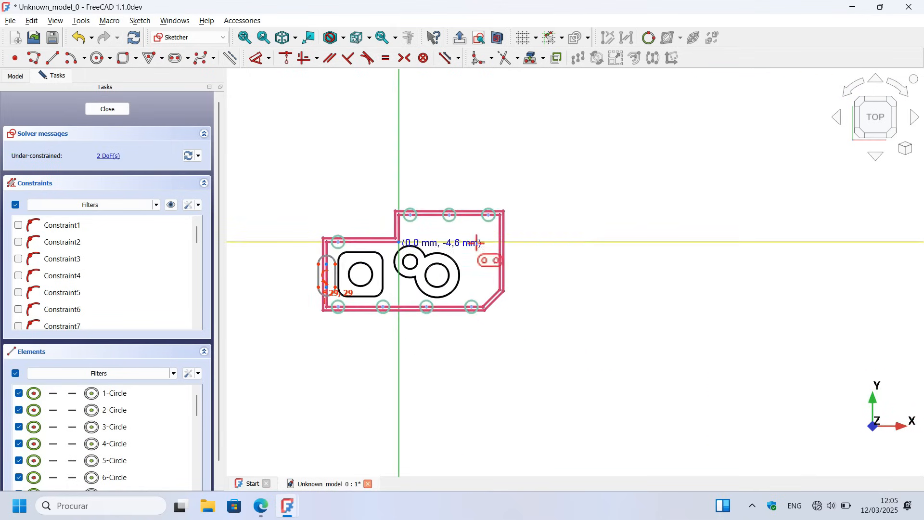
pyautogui.scroll(4, 536, 241)
pyautogui.scroll(1, 467, 225)
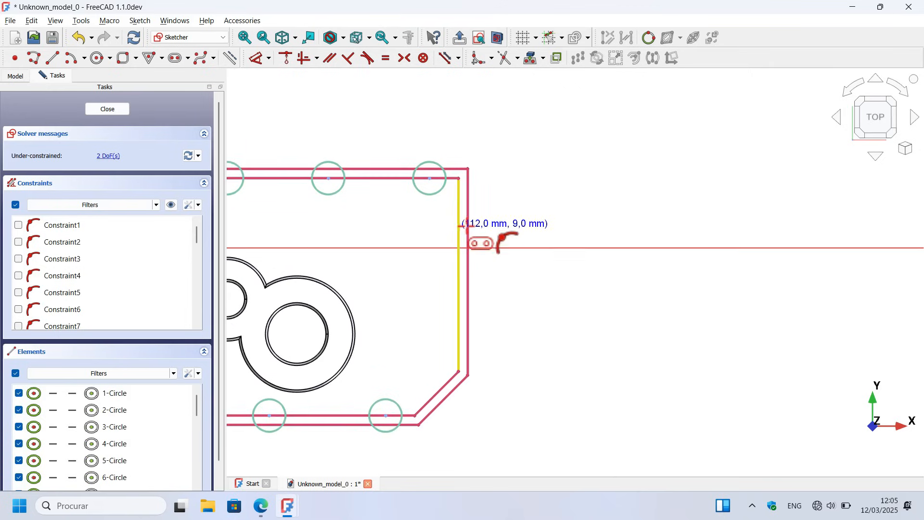
pyautogui.click(458, 233)
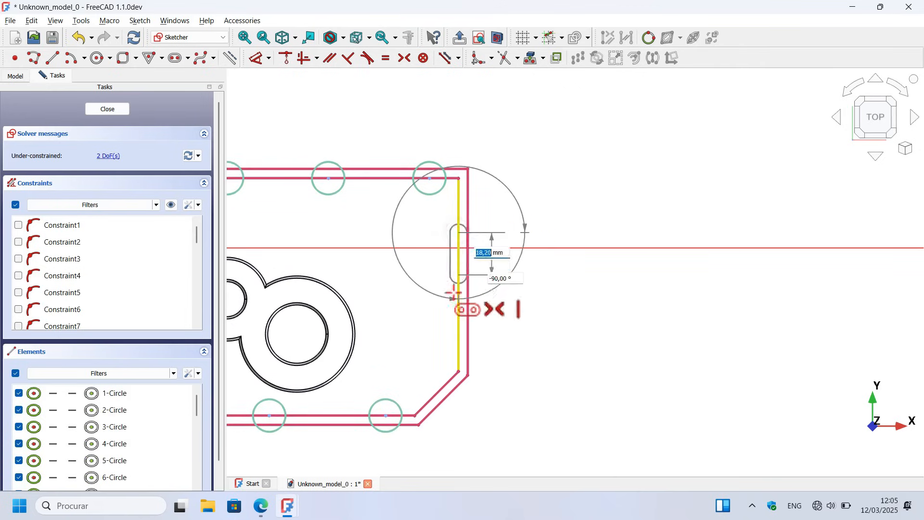
pyautogui.click(451, 317)
pyautogui.click(438, 285)
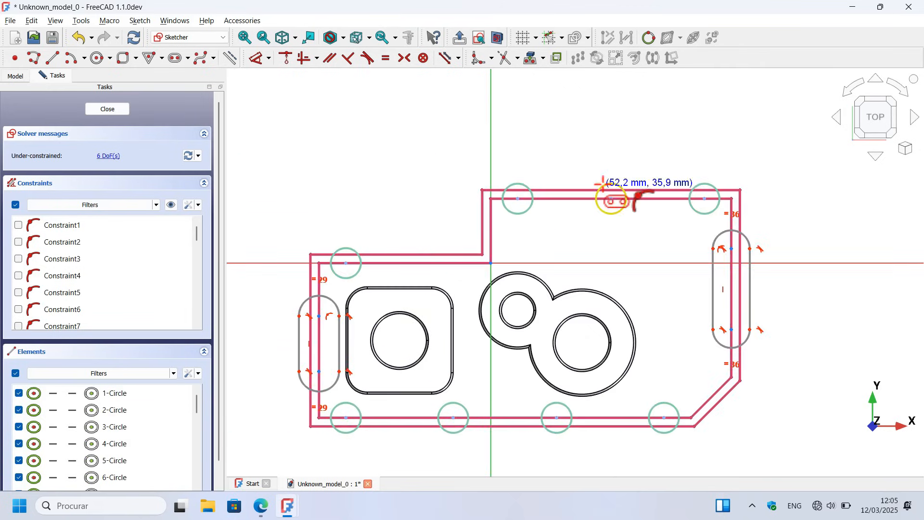
# Step: Dimension the end arc of the slot on the leftmost inner edge with a radius of 7 mm
pyautogui.click(251, 62)
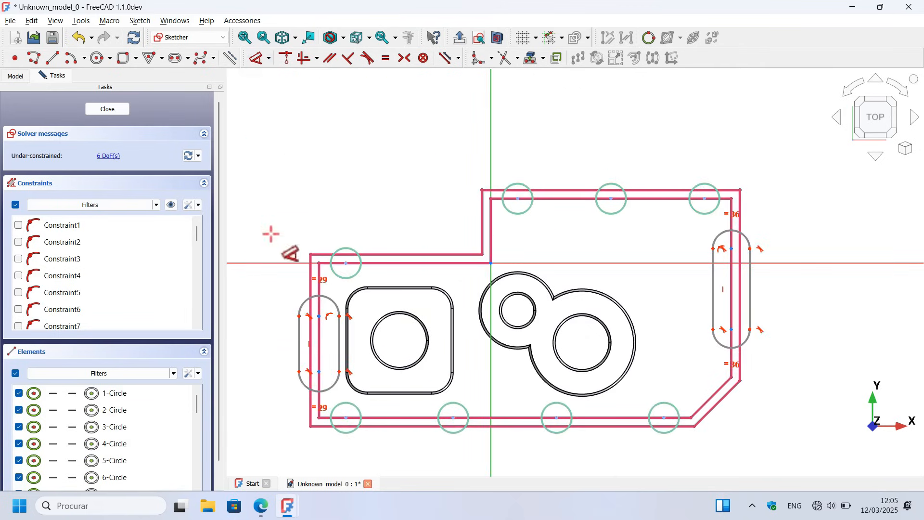
pyautogui.scroll(-3, 380, 194)
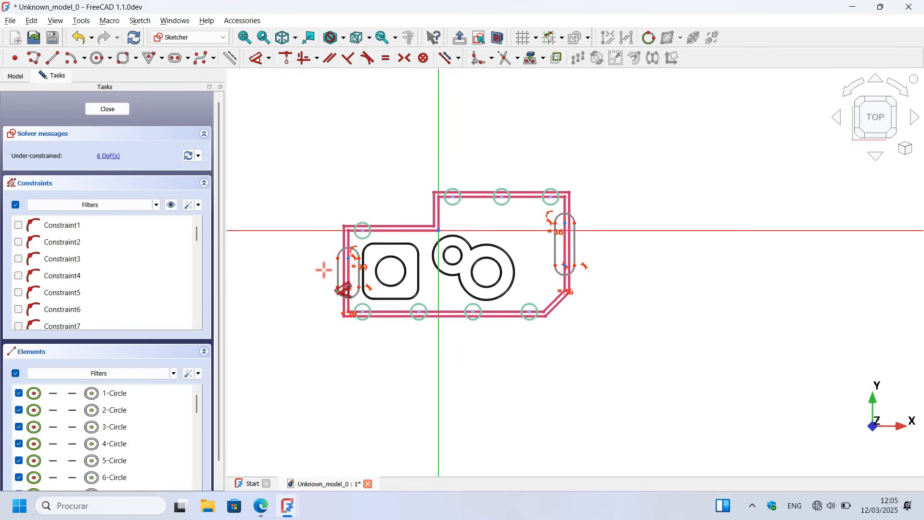
pyautogui.scroll(4, 324, 272)
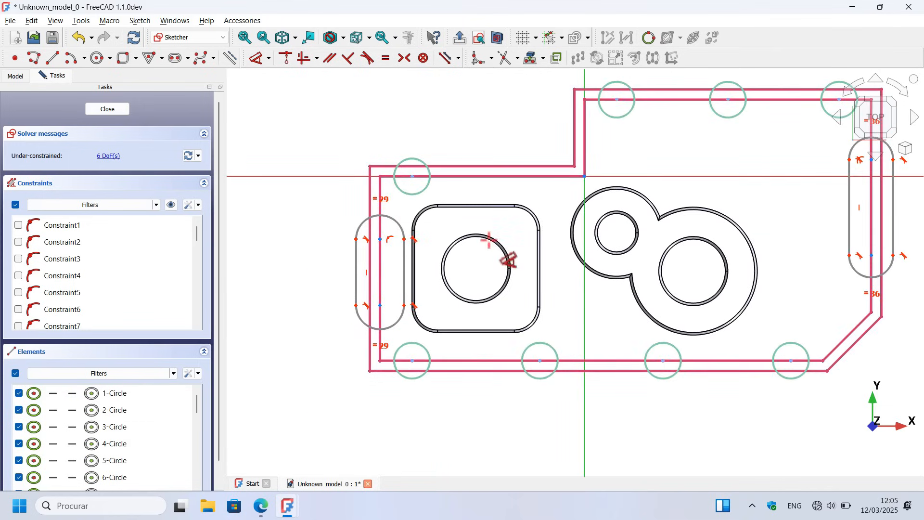
pyautogui.click(364, 222)
pyautogui.click(313, 124)
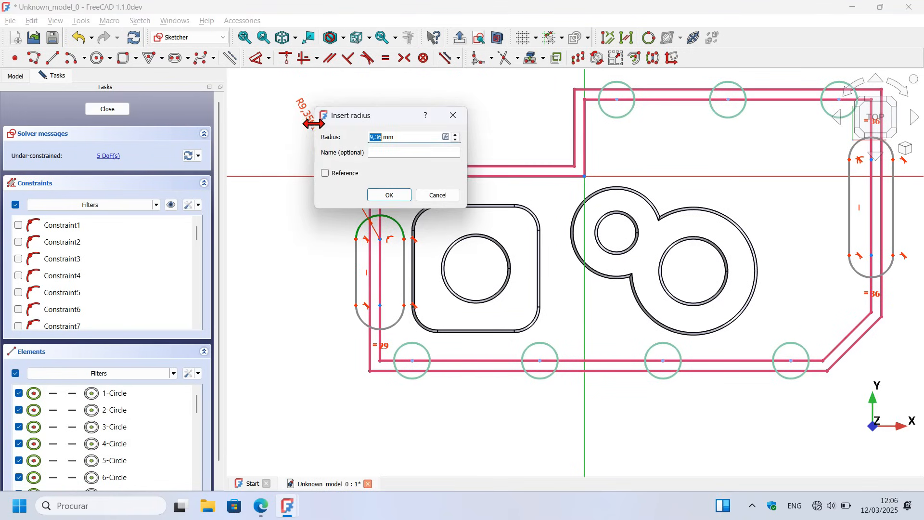
pyautogui.press('Return')
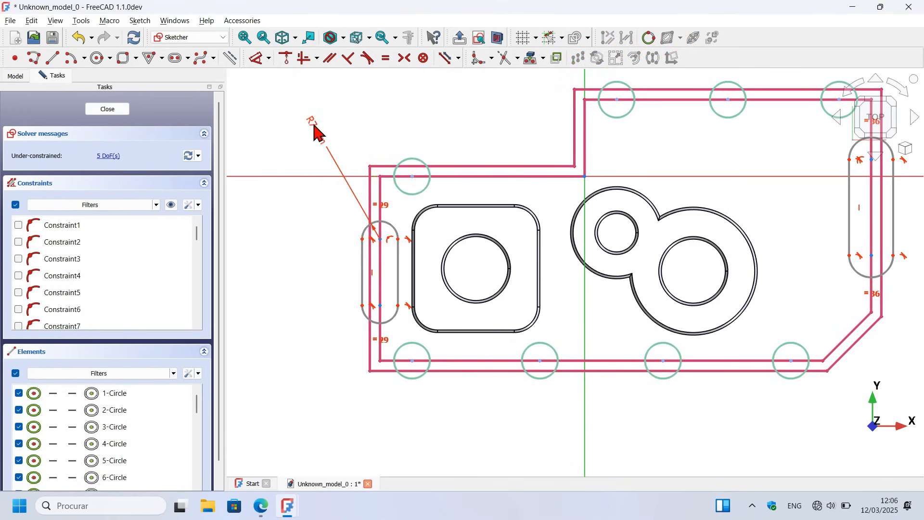
# Step: Dimension the straight side of the slot on the leftmost inner edge with a length of 28 mm
pyautogui.click(358, 267)
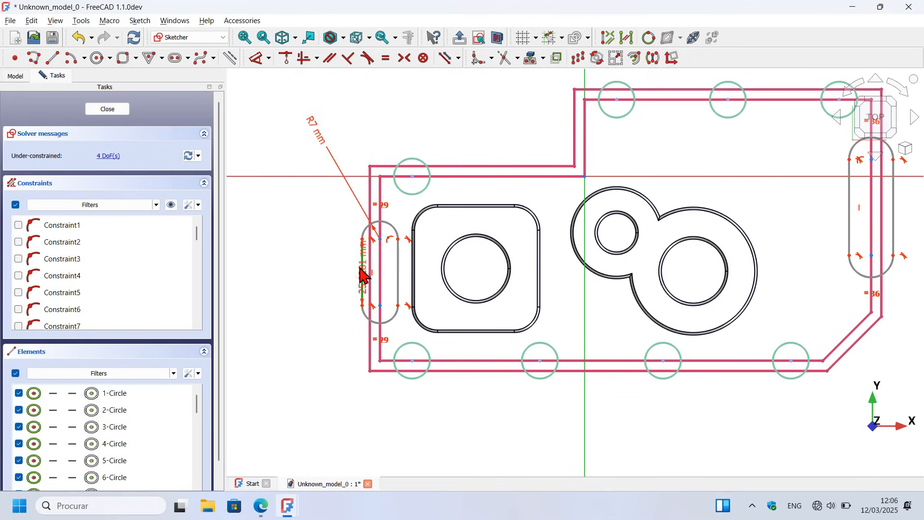
pyautogui.click(275, 260)
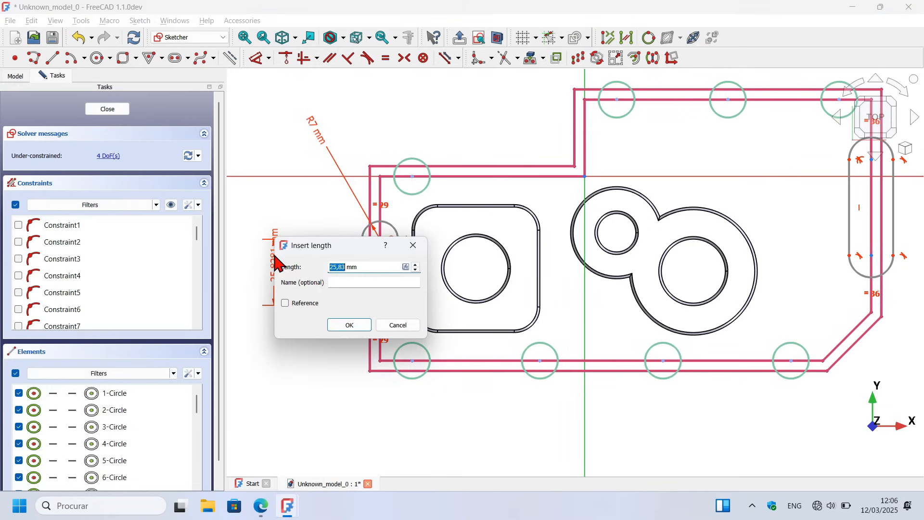
pyautogui.press('Return')
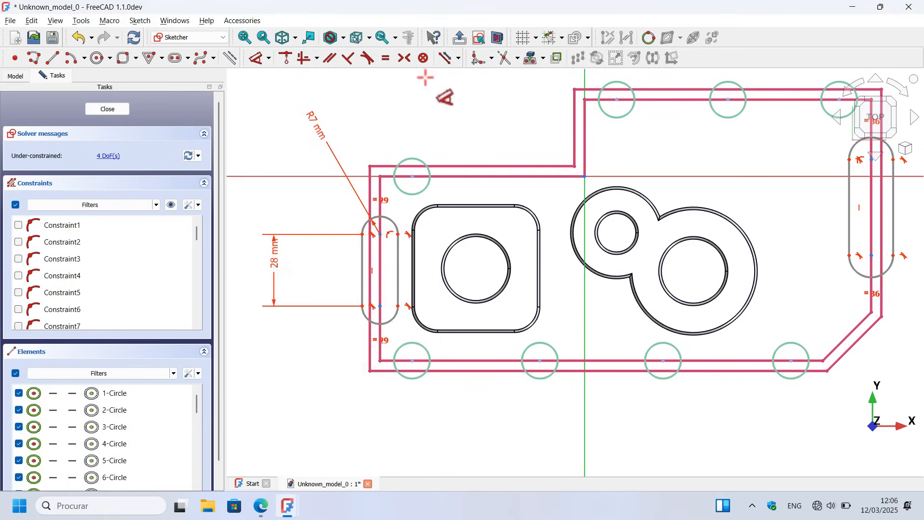
# Step: Constrain the end arcs and straight sides of the two vertical slots to be equal
pyautogui.click(385, 58)
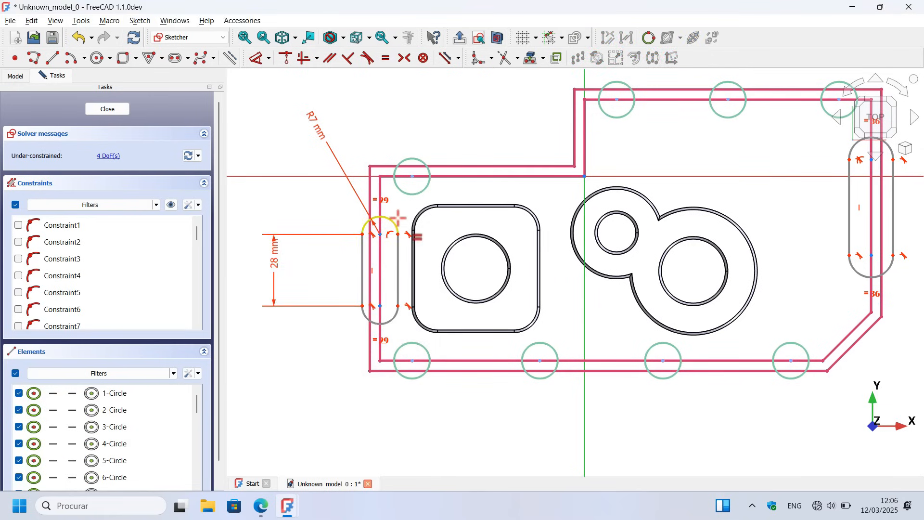
pyautogui.click(396, 219)
pyautogui.scroll(-5, 324, 207)
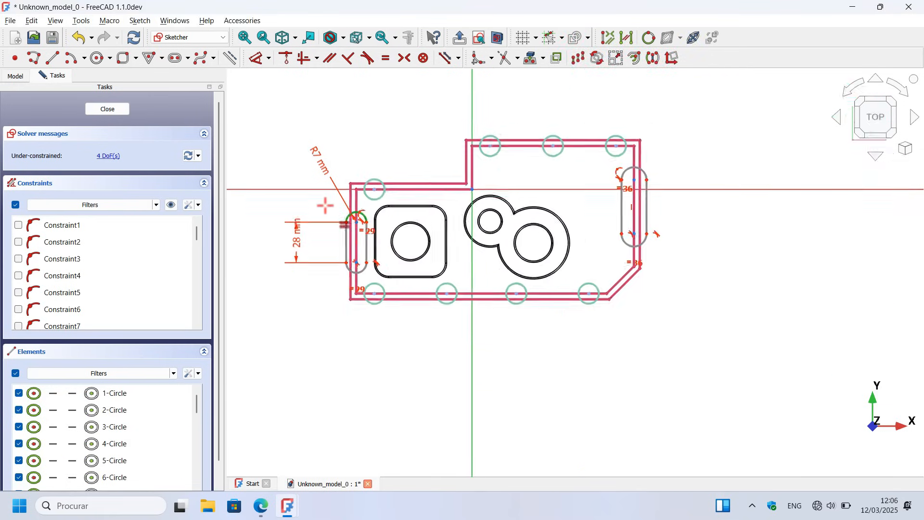
pyautogui.click(630, 167)
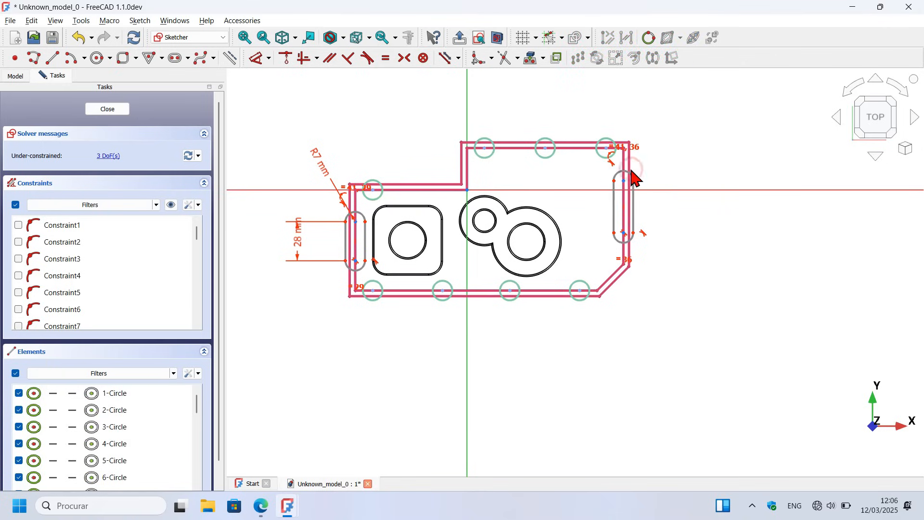
pyautogui.click(634, 212)
pyautogui.click(364, 239)
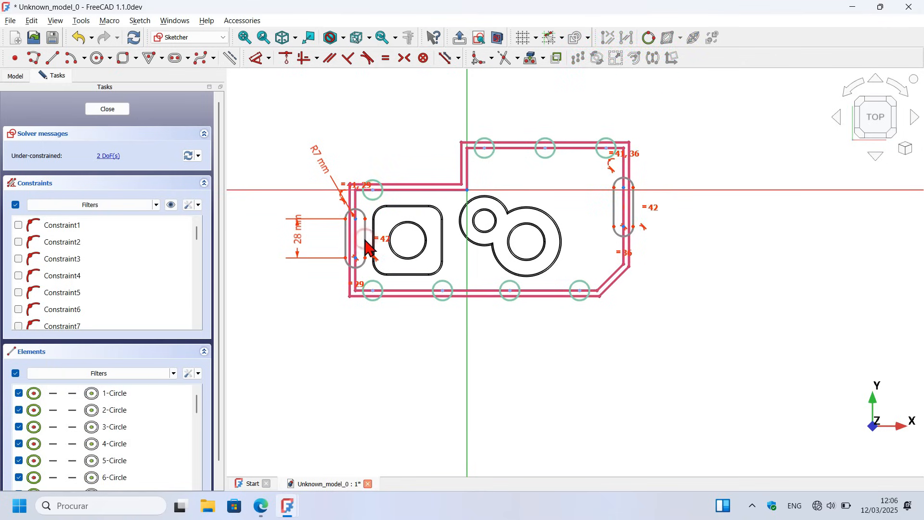
pyautogui.scroll(3, 383, 213)
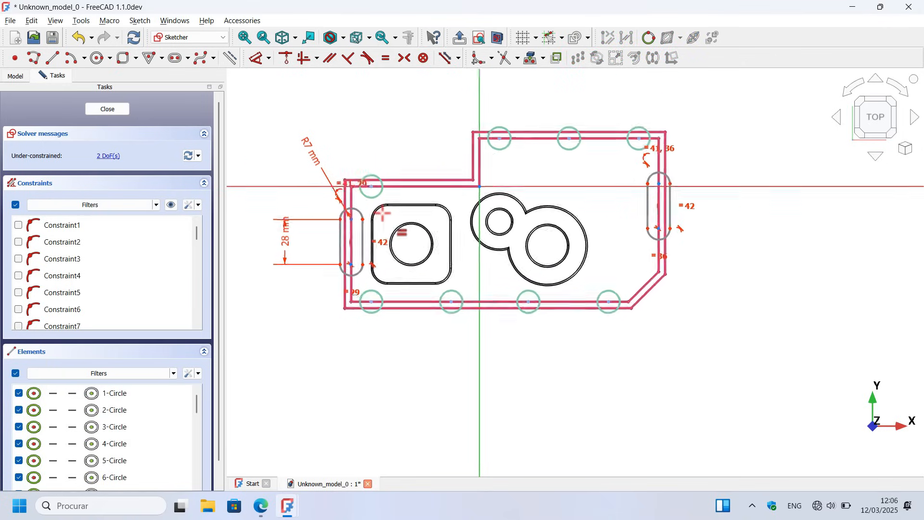
# Step: Dimension the vertical distance from the leftmost slot's upper arc centre to the horizontal inner edge above it as 22 mm
pyautogui.click(255, 59)
pyautogui.scroll(3, 377, 206)
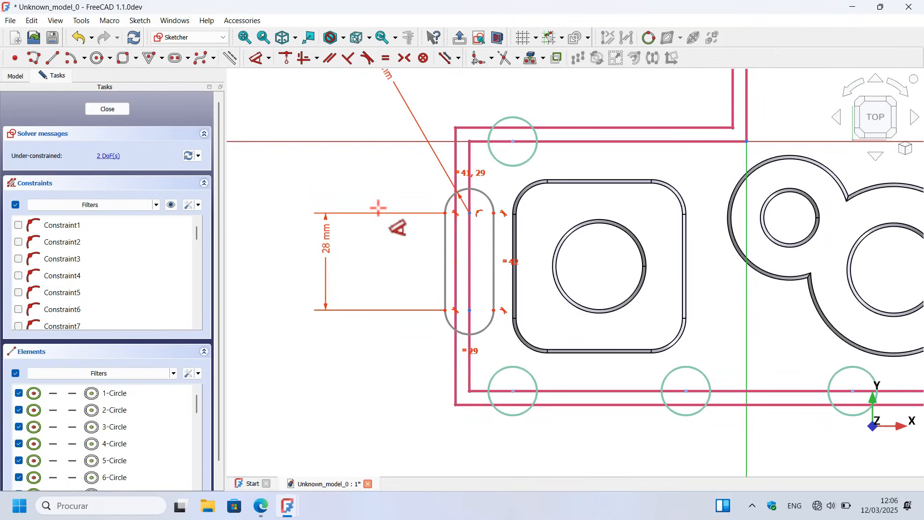
pyautogui.click(469, 212)
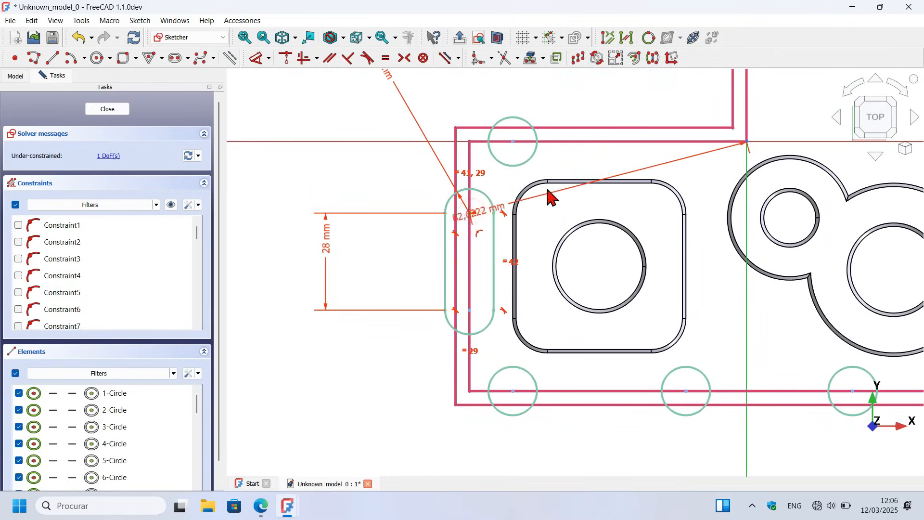
pyautogui.click(592, 142)
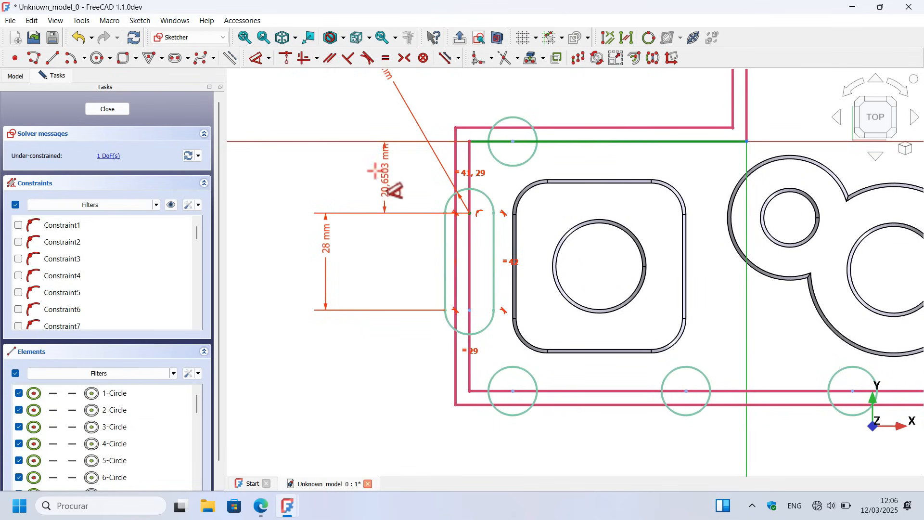
pyautogui.click(367, 179)
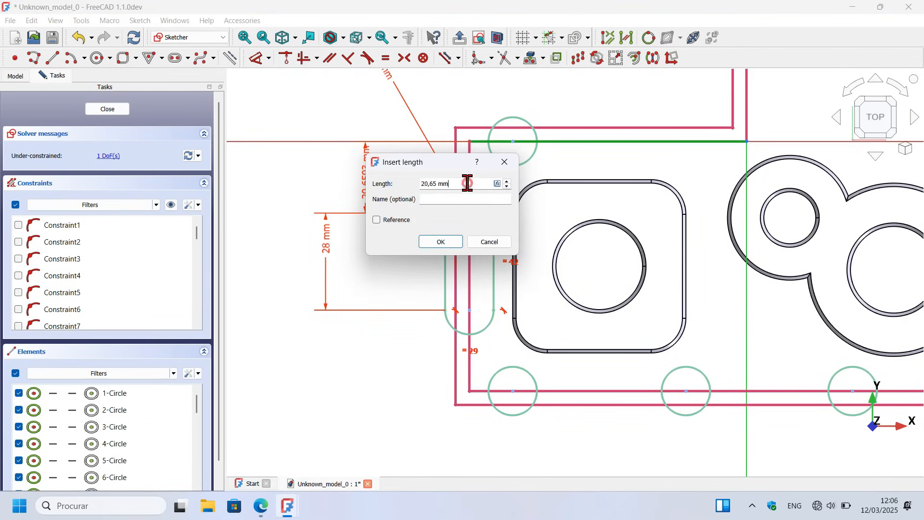
pyautogui.moveTo(468, 183); pyautogui.dragTo(369, 172)
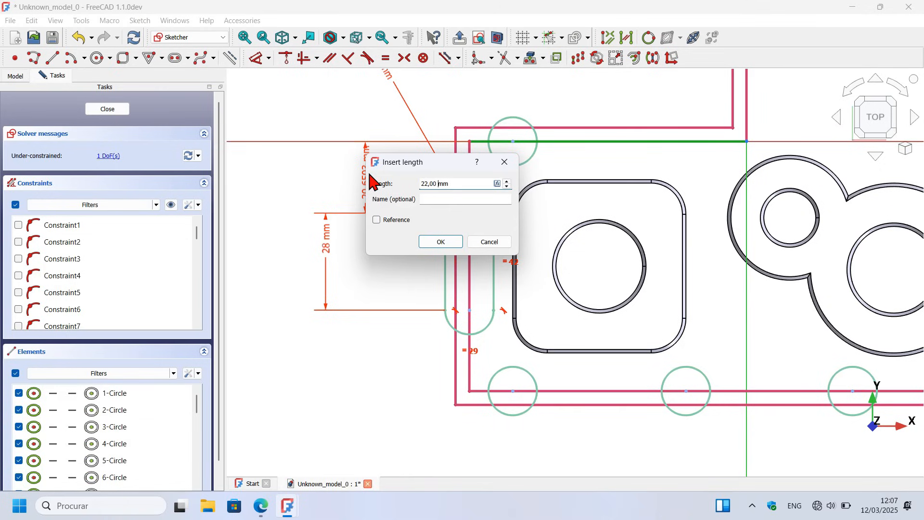
pyautogui.press('Return')
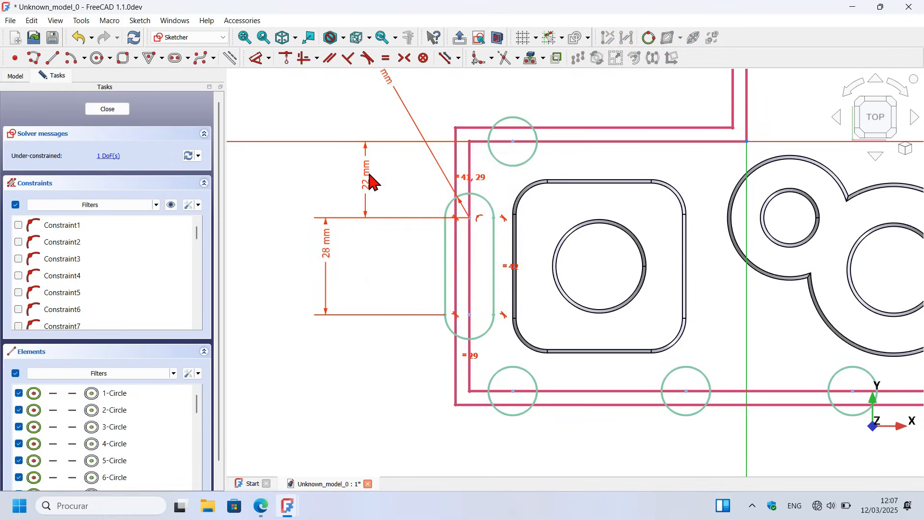
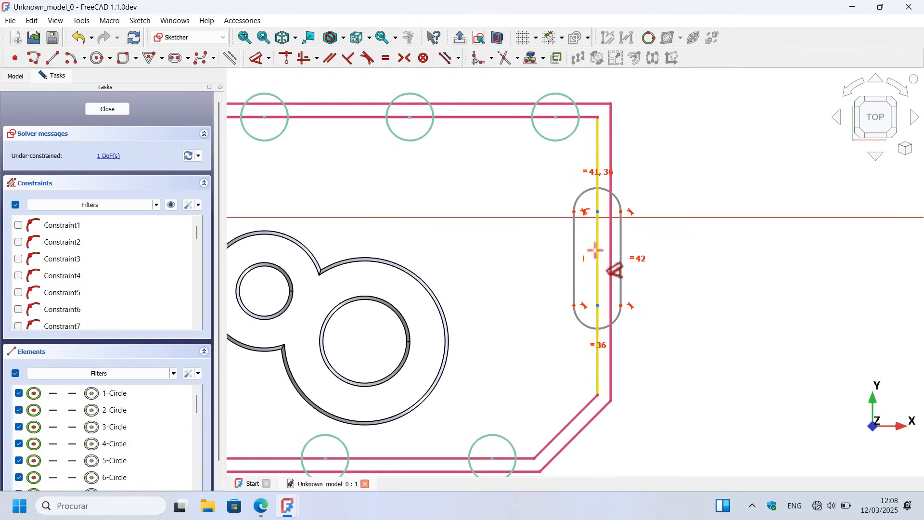
# Step: Place a point at the midpoint of the rightmost inner edge and constrain that slot's two arc centres symmetric about it
pyautogui.click(12, 59)
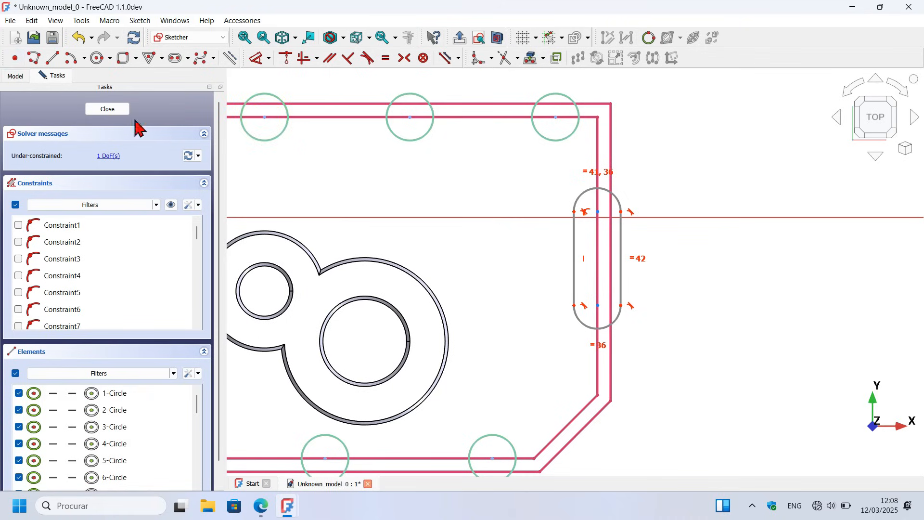
pyautogui.click(598, 250)
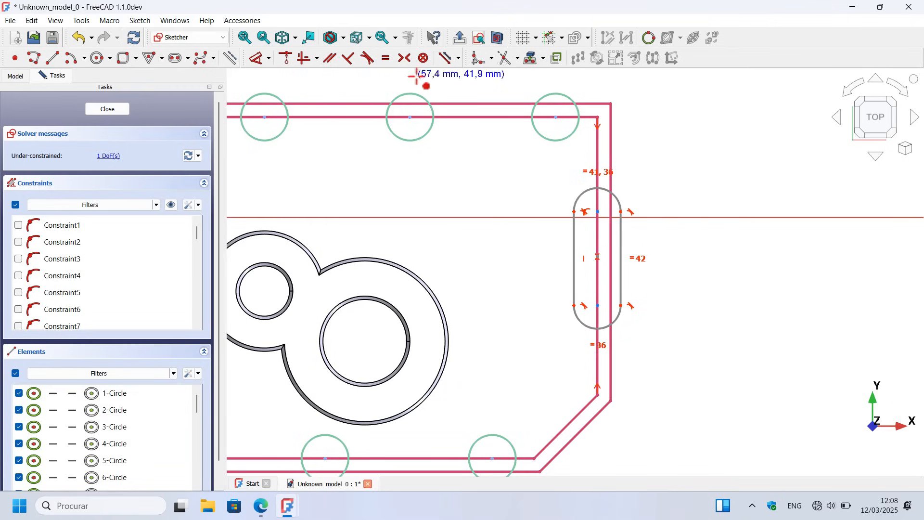
pyautogui.click(400, 59)
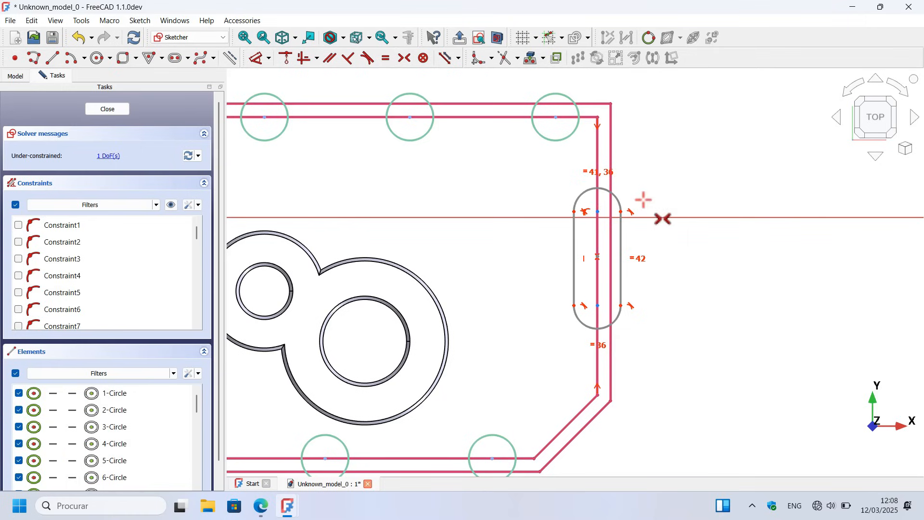
pyautogui.click(597, 211)
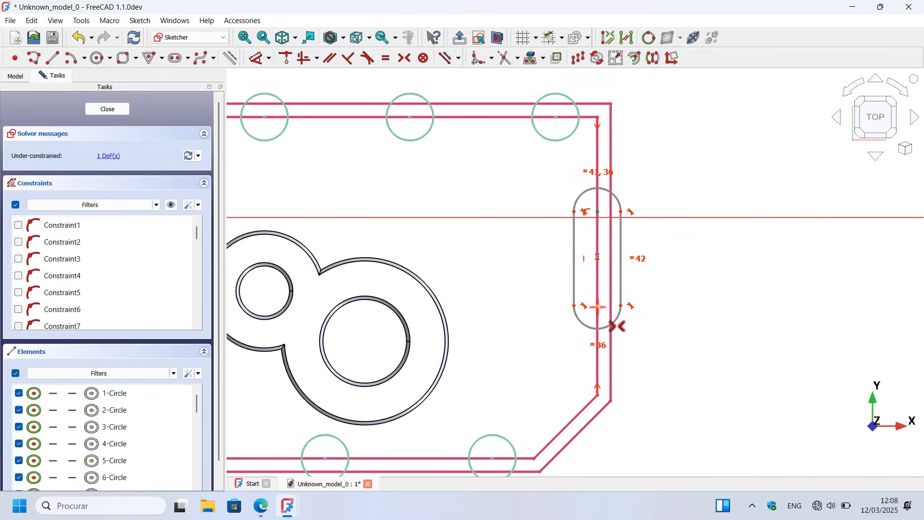
pyautogui.click(597, 255)
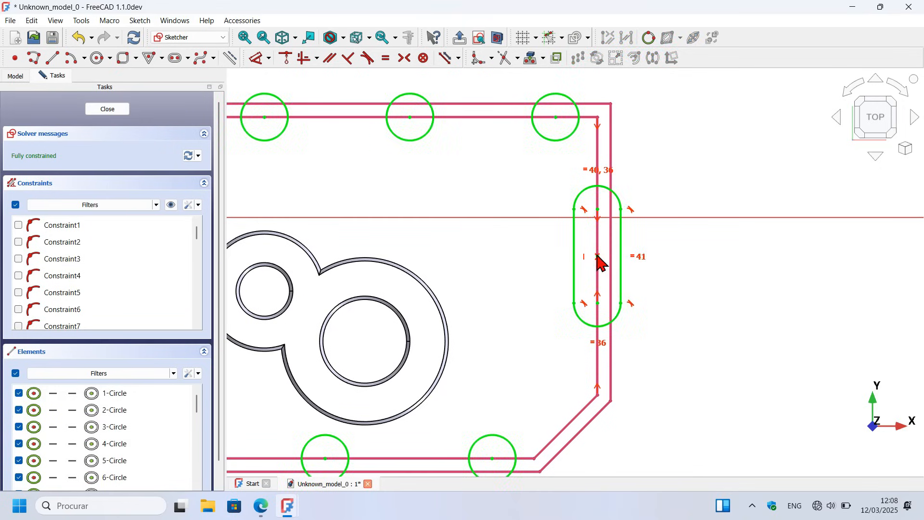
# Step: Leave the sketch and pad the circles and slots 30 mm in the reversed direction to form the rim bosses
pyautogui.scroll(-4, 712, 204)
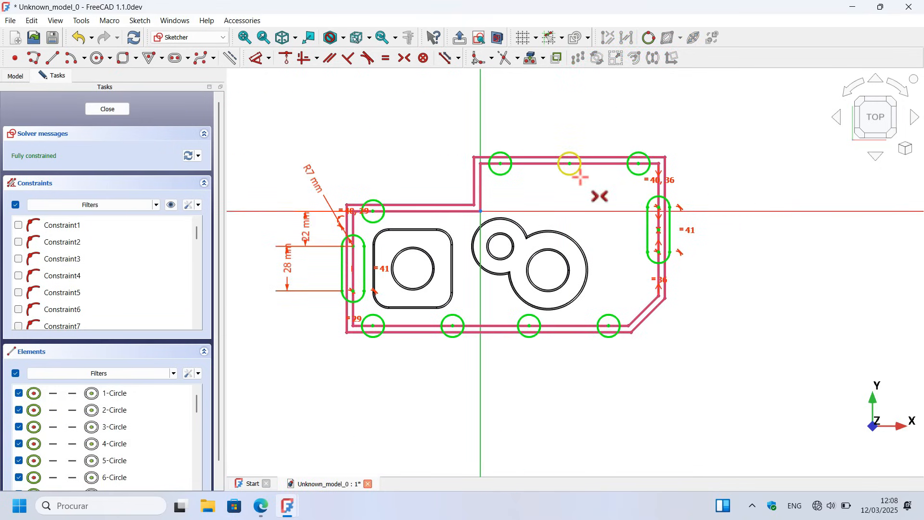
pyautogui.click(459, 39)
pyautogui.scroll(3, 650, 140)
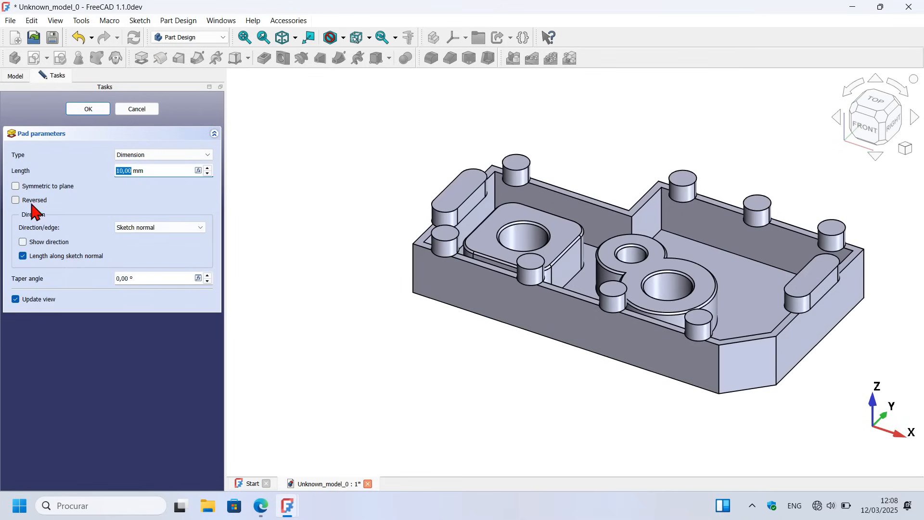
pyautogui.click(29, 200)
pyautogui.tripleClick(166, 170)
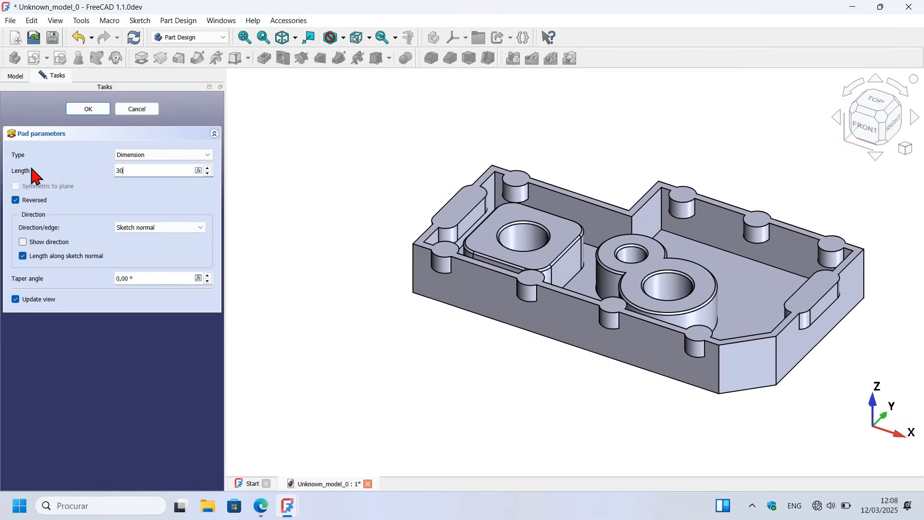
pyautogui.press('Return')
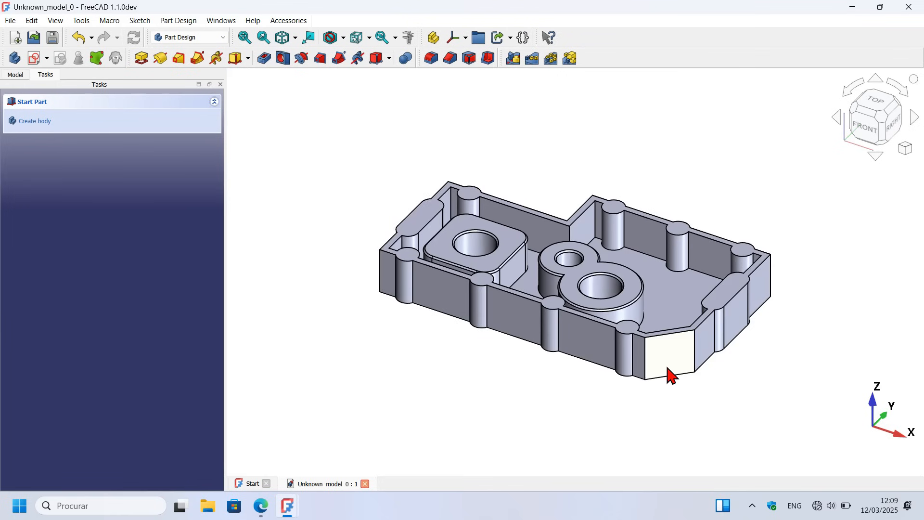
# Step: Start a new sketch on the top rim face of the housing
pyautogui.scroll(3, 736, 288)
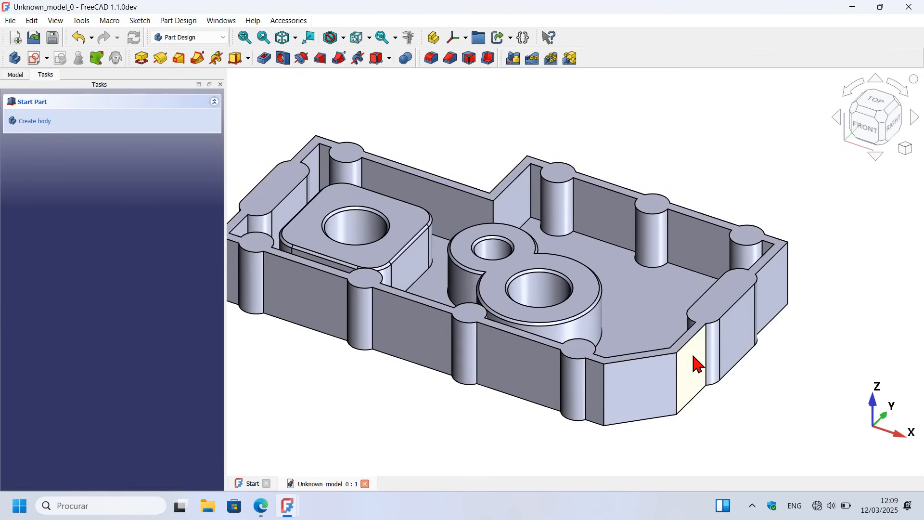
pyautogui.click(723, 295)
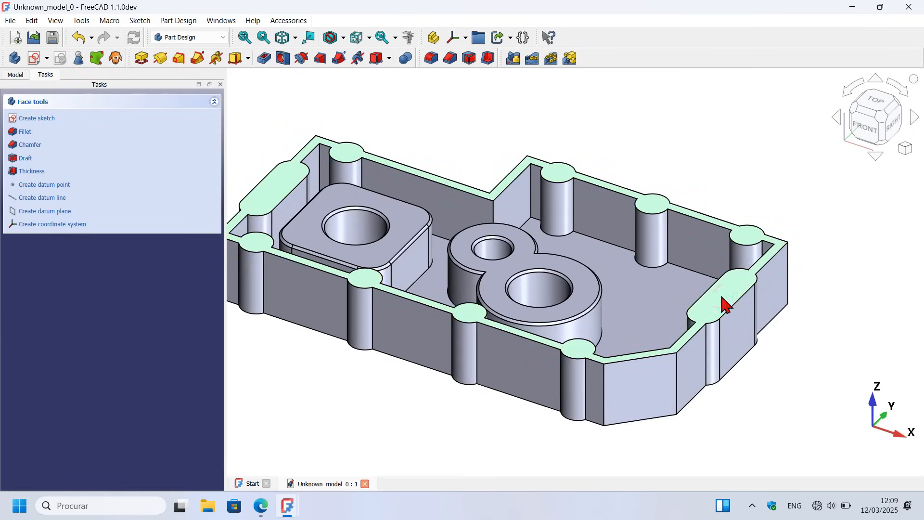
pyautogui.click(34, 60)
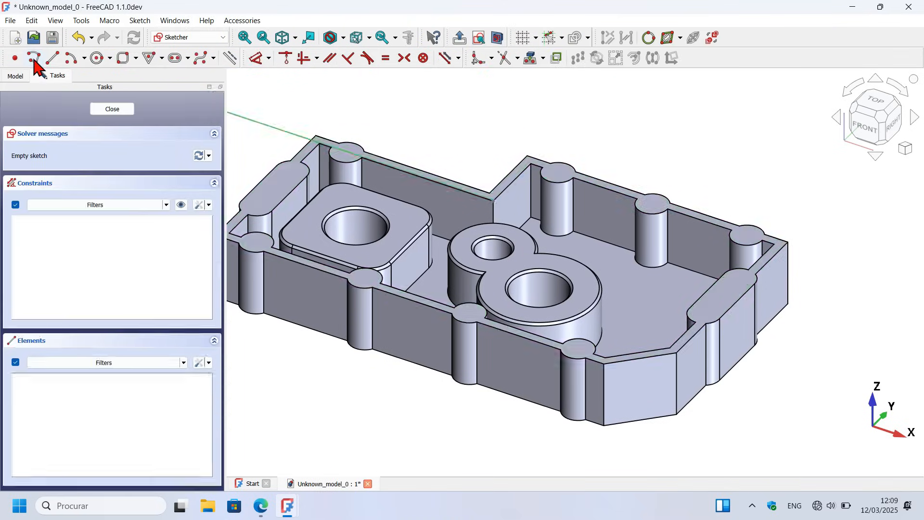
pyautogui.scroll(-3, 686, 224)
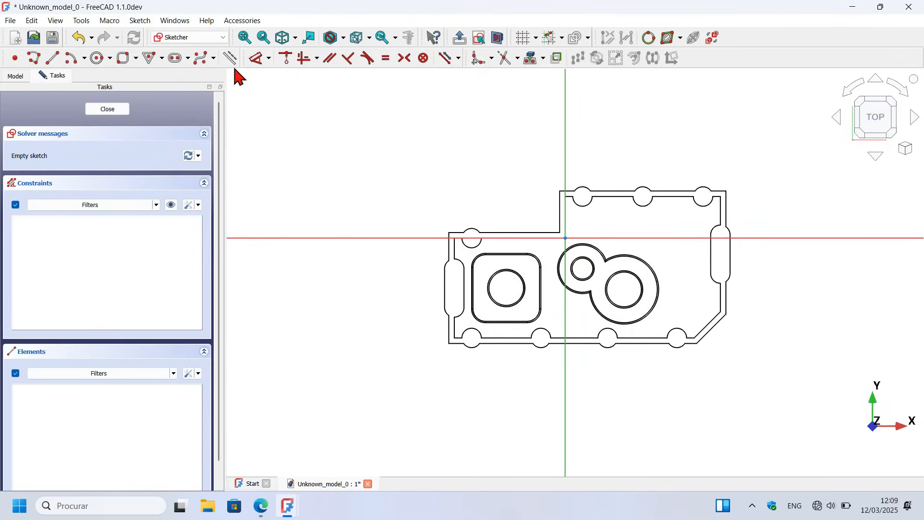
# Step: Draw a closed seven-sided polyline around the housing that follows its stepped, chamfered shape, and constrain the notch's slanted side vertical
pyautogui.click(35, 61)
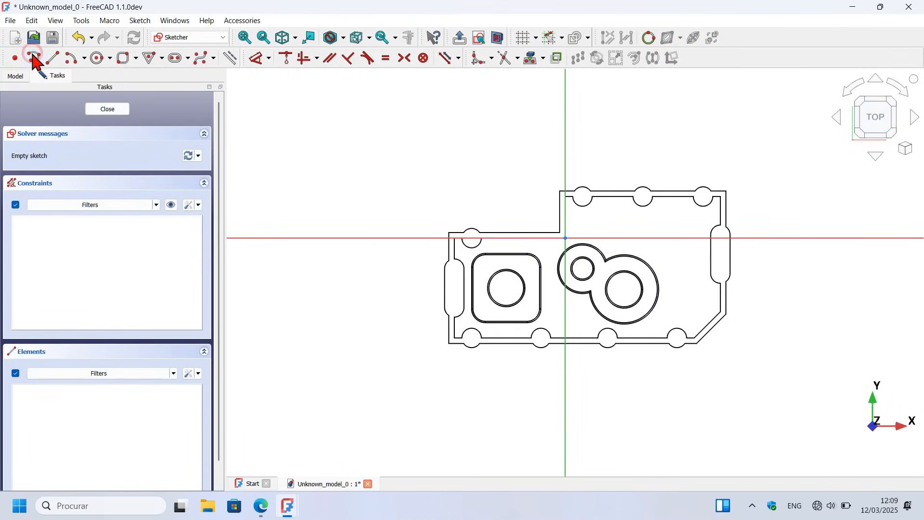
pyautogui.click(532, 207)
pyautogui.click(413, 208)
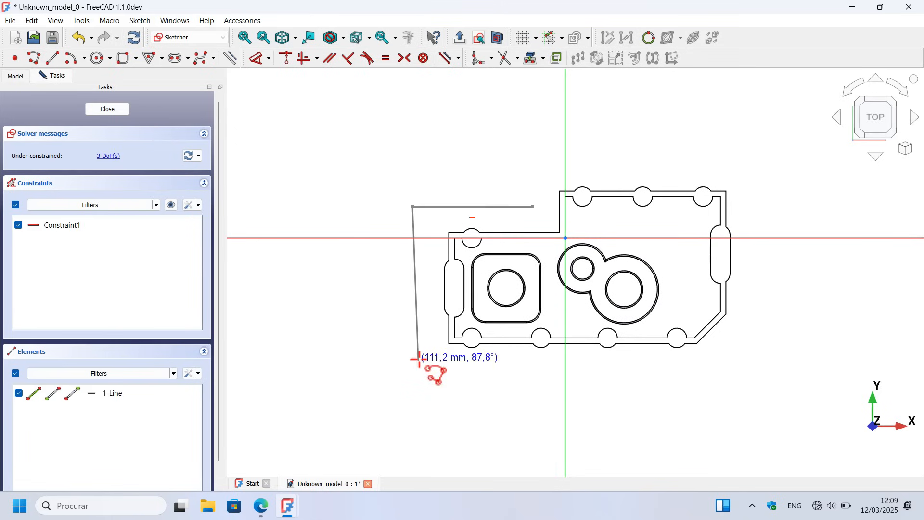
pyautogui.click(413, 377)
pyautogui.click(697, 377)
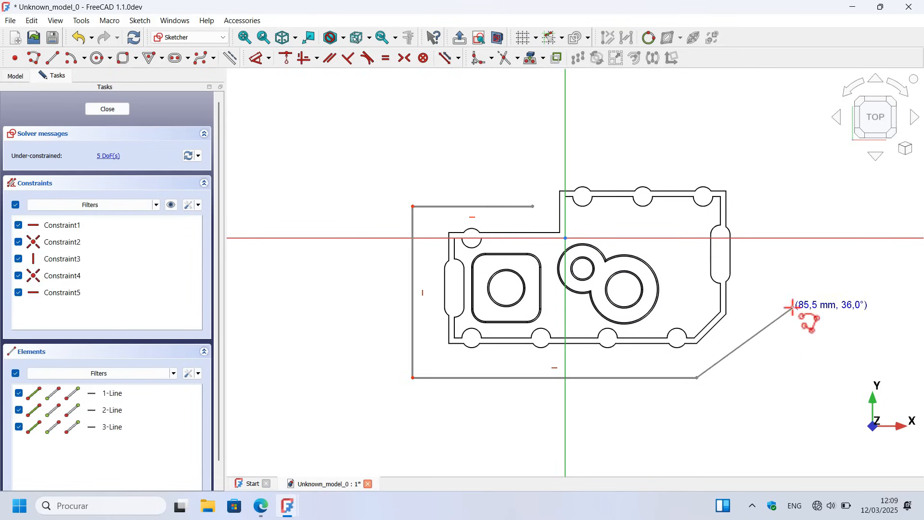
pyautogui.click(792, 308)
pyautogui.click(793, 117)
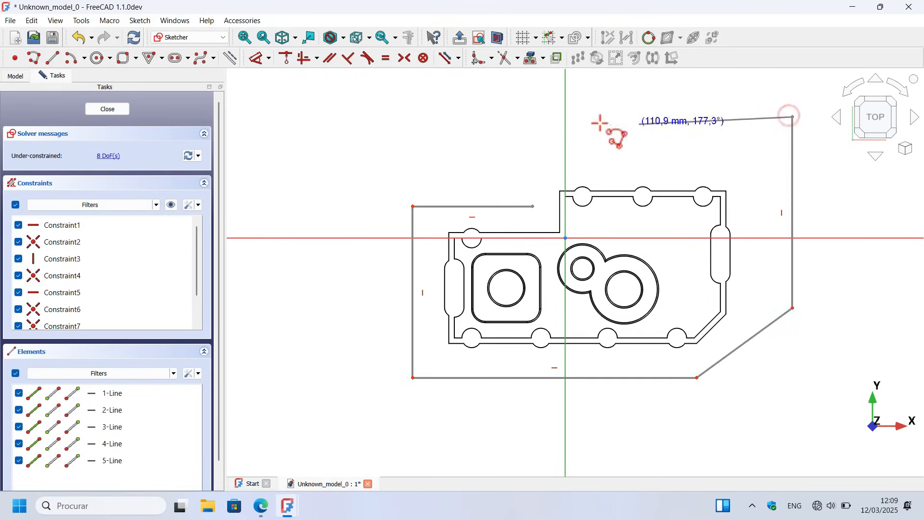
pyautogui.click(544, 117)
pyautogui.click(533, 206)
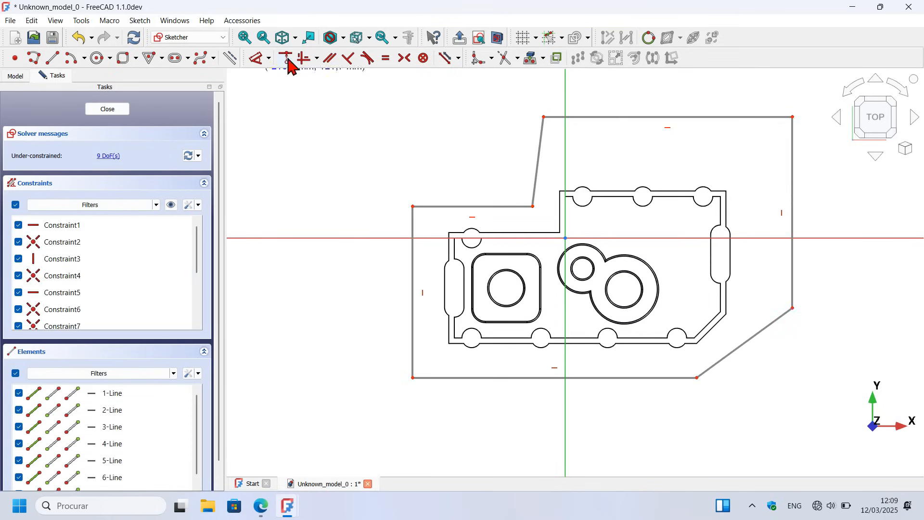
pyautogui.click(303, 59)
pyautogui.click(539, 158)
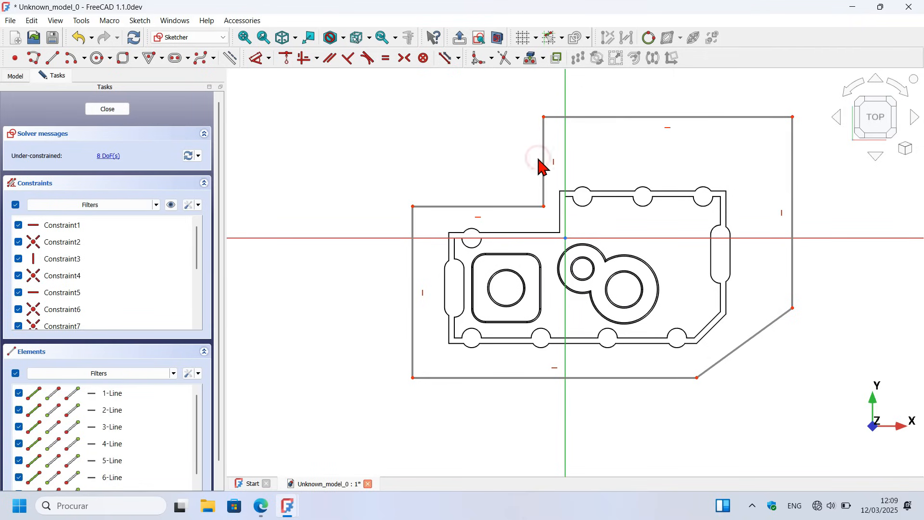
# Step: Project the rim's outer edges and boss arcs along the upper-left shoulder, left side and bottom side as external geometry
pyautogui.scroll(2, 622, 212)
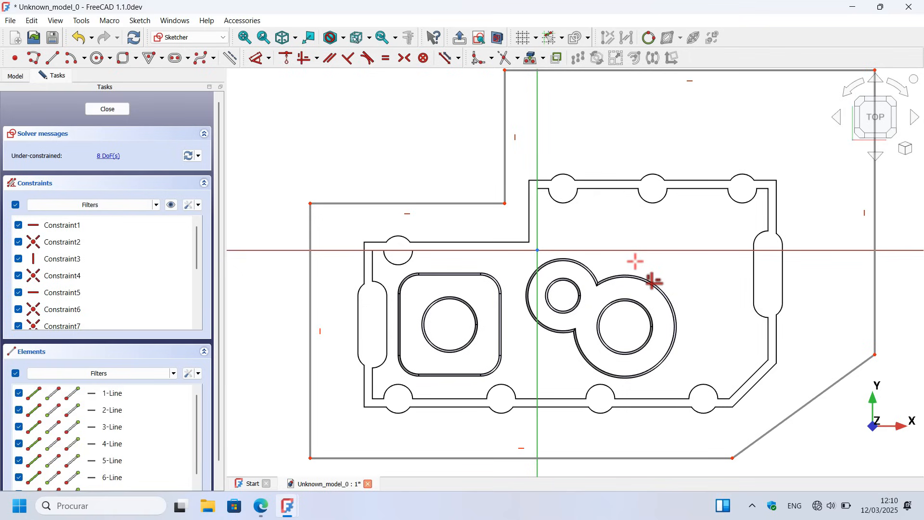
pyautogui.click(529, 58)
pyautogui.scroll(3, 450, 235)
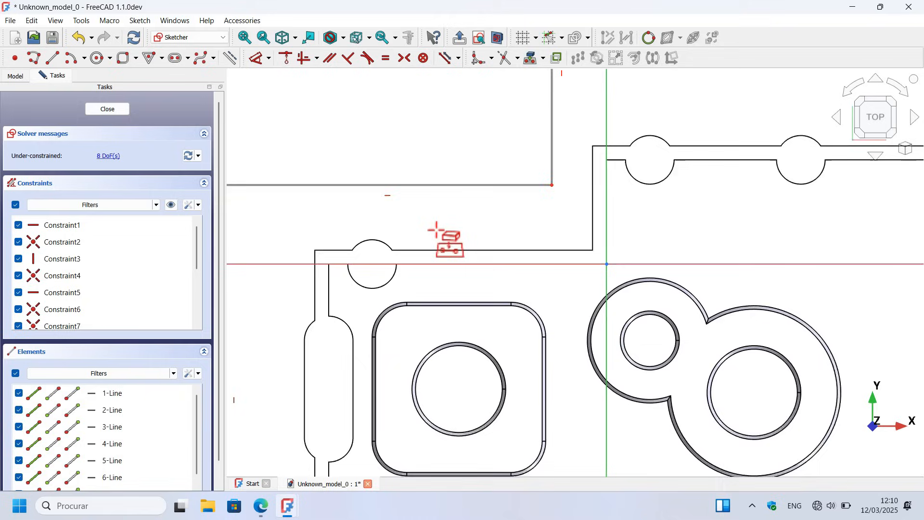
pyautogui.click(463, 250)
pyautogui.click(369, 241)
pyautogui.click(337, 250)
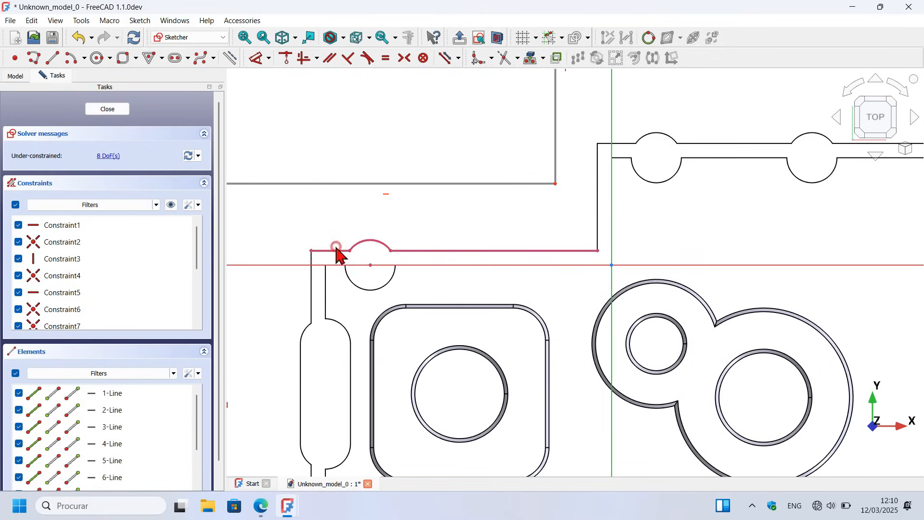
pyautogui.click(311, 284)
pyautogui.scroll(-1, 311, 285)
pyautogui.click(317, 281)
pyautogui.click(319, 380)
pyautogui.scroll(-2, 328, 385)
pyautogui.click(450, 399)
pyautogui.click(496, 395)
pyautogui.click(538, 400)
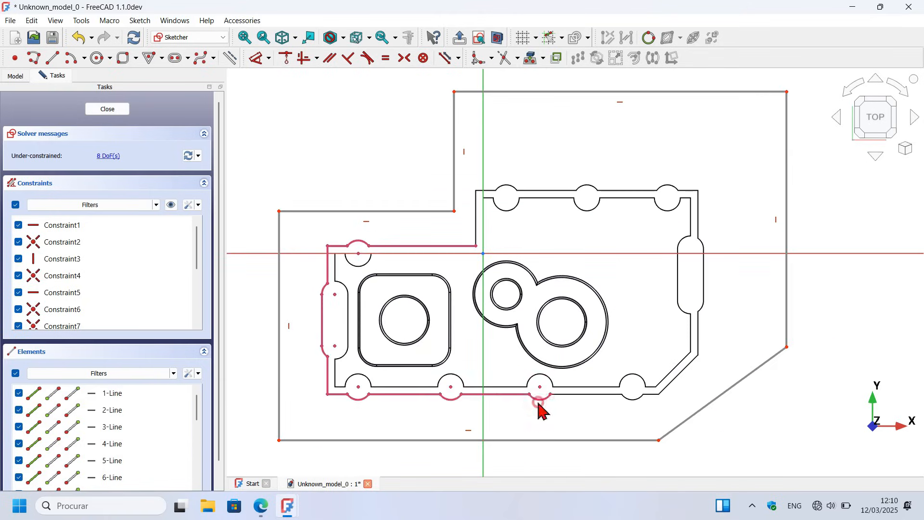
pyautogui.click(592, 395)
pyautogui.click(633, 400)
# Step: Complete the external geometry loop with the outer edges and arcs along the housing's right side, top side and notch
pyautogui.scroll(4, 676, 383)
pyautogui.scroll(-4, 605, 405)
pyautogui.click(576, 337)
pyautogui.click(577, 219)
pyautogui.scroll(4, 575, 220)
pyautogui.click(584, 258)
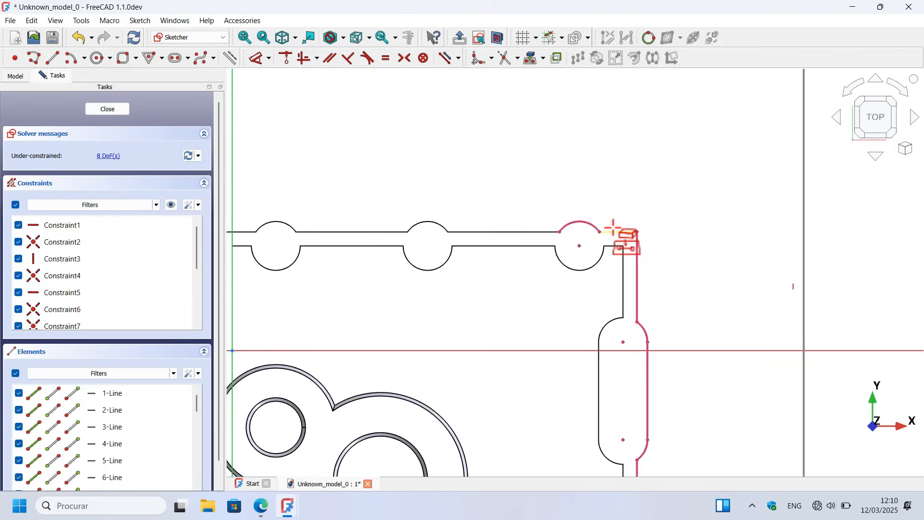
pyautogui.click(612, 227)
pyautogui.click(502, 231)
pyautogui.click(424, 221)
pyautogui.click(371, 230)
pyautogui.click(341, 258)
pyautogui.click(364, 224)
pyautogui.click(403, 215)
pyautogui.scroll(-4, 548, 167)
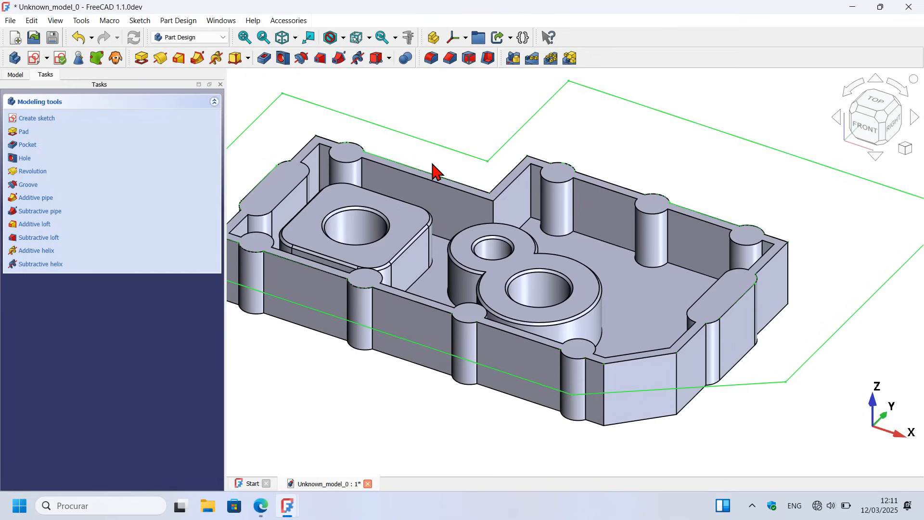
# Step: Hide the Pad002 solid to examine the sketched outline and projected rim loop, and make the solid visible again
pyautogui.scroll(-3, 662, 215)
pyautogui.click(553, 232)
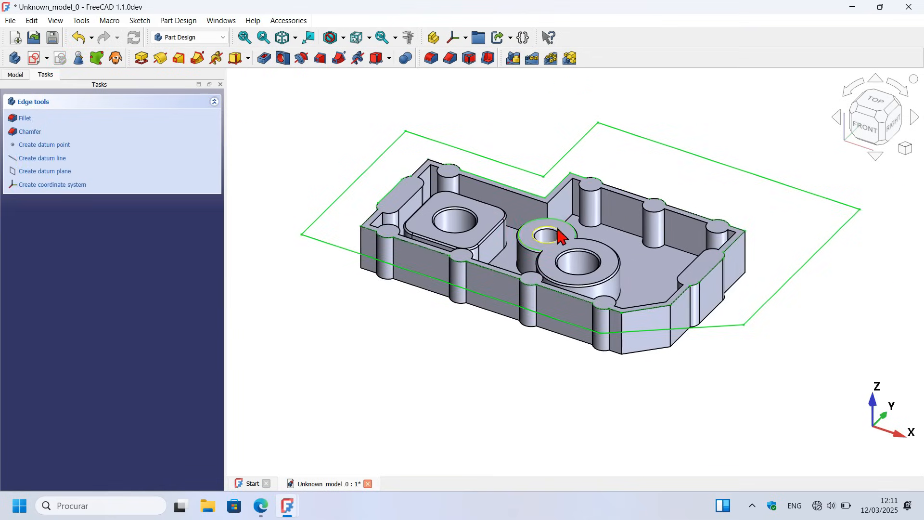
pyautogui.press('space')
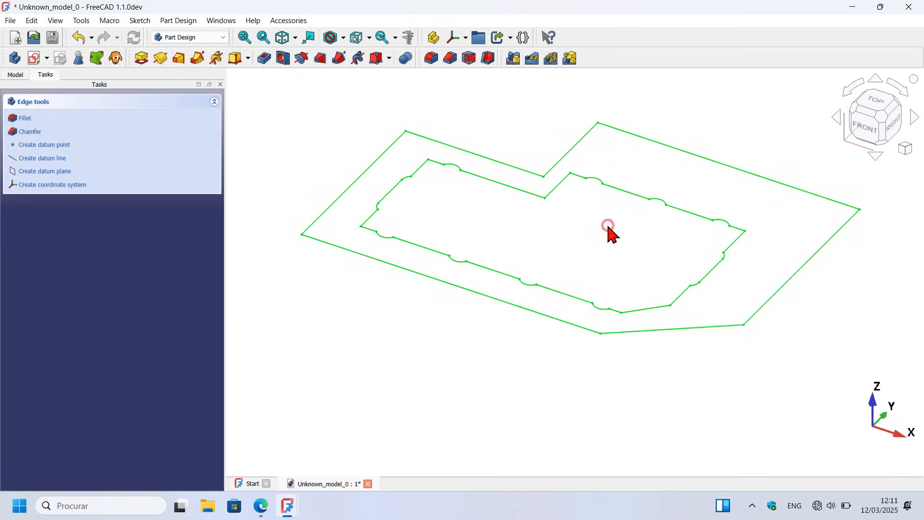
pyautogui.moveTo(608, 226); pyautogui.dragTo(625, 283)
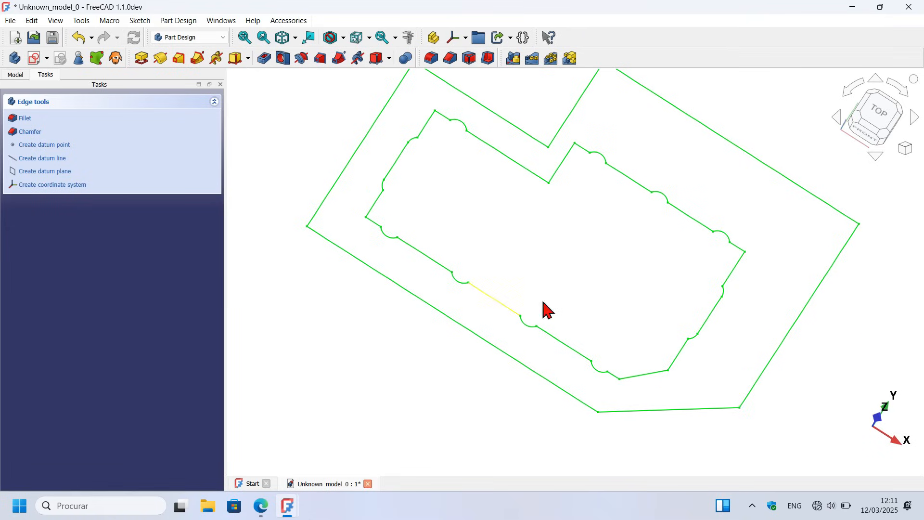
pyautogui.moveTo(638, 279)
pyautogui.mouseDown()
pyautogui.moveTo(633, 241)
pyautogui.moveTo(656, 250)
pyautogui.moveTo(618, 229)
pyautogui.moveTo(620, 236)
pyautogui.mouseUp()
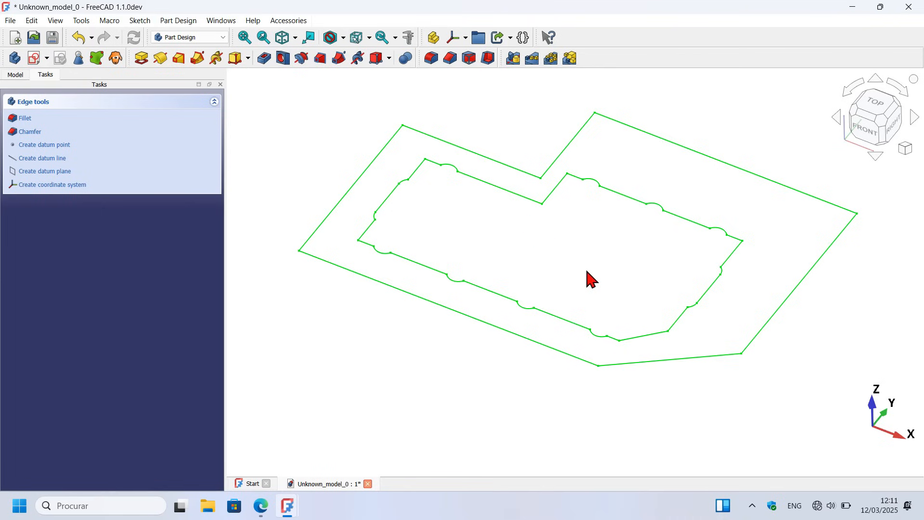
pyautogui.click(19, 76)
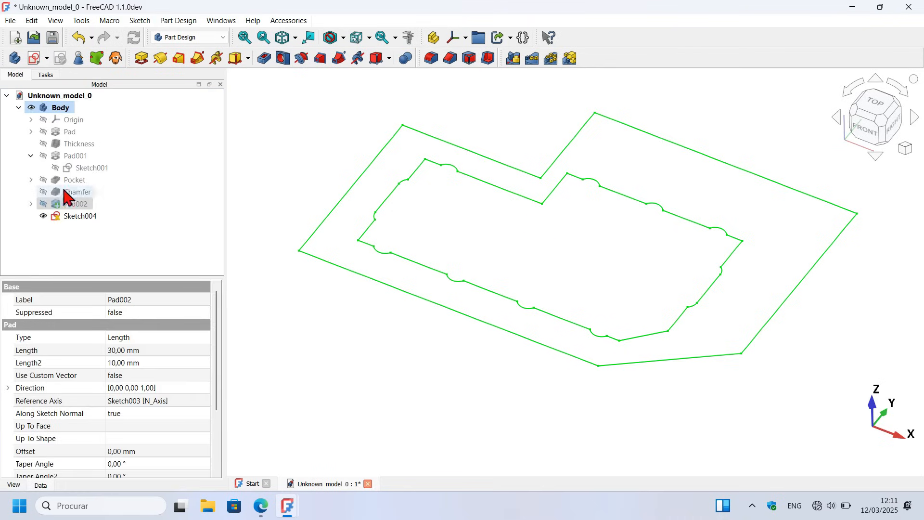
pyautogui.click(73, 203)
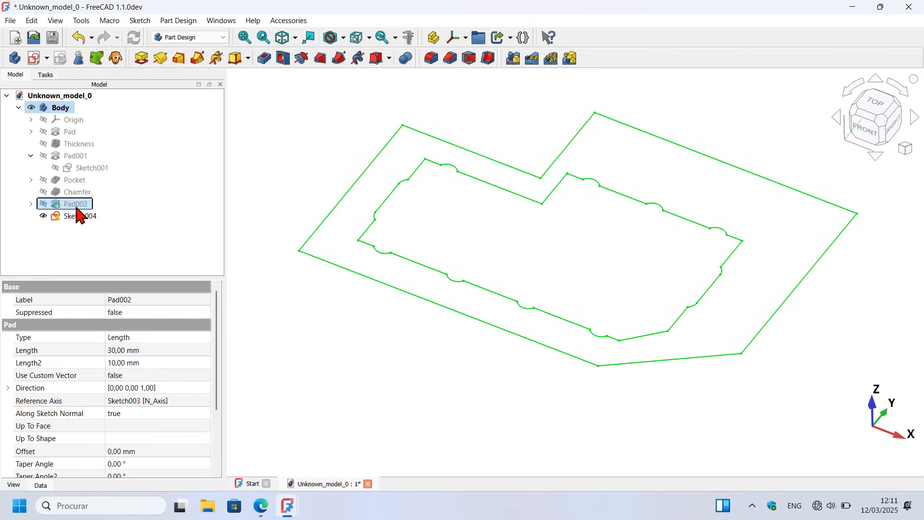
pyautogui.press('space')
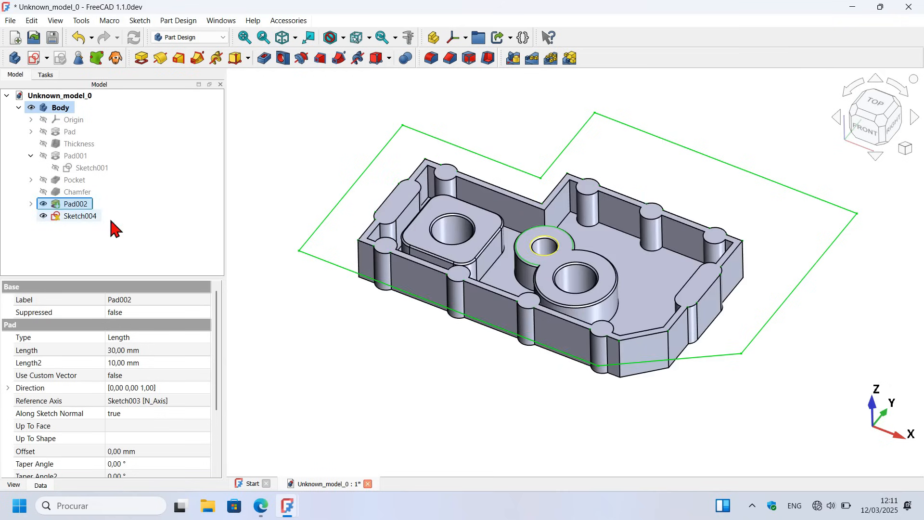
# Step: Reopen Sketch004 and constrain the outline's upper-left horizontal side 4 mm from the projected rim edge
pyautogui.click(86, 218)
pyautogui.doubleClick(86, 217)
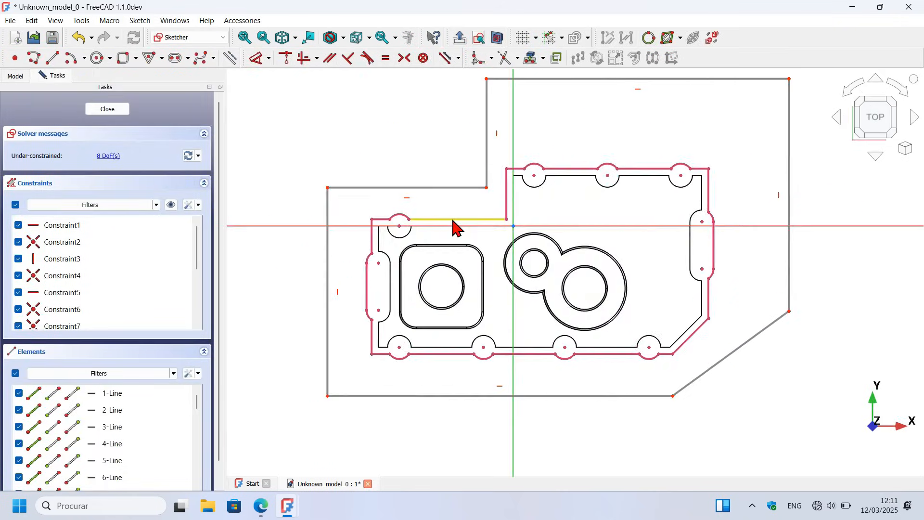
pyautogui.scroll(3, 403, 200)
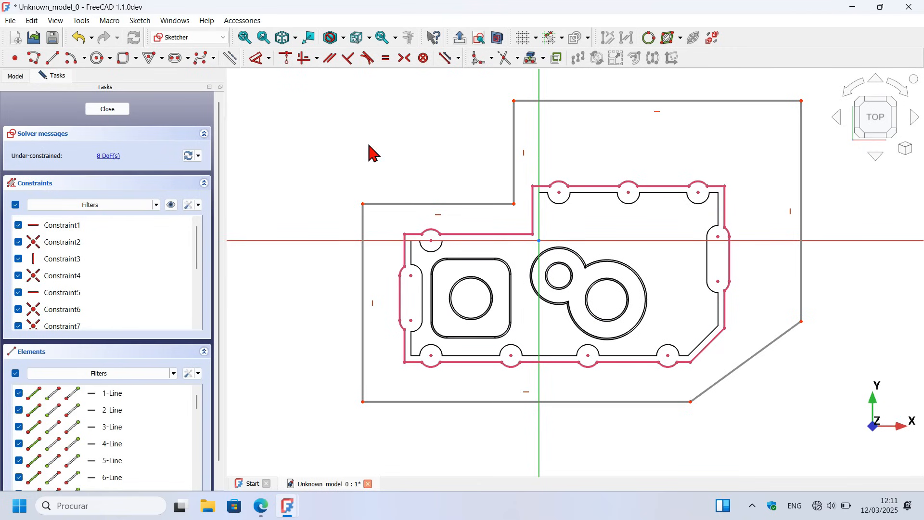
pyautogui.click(255, 59)
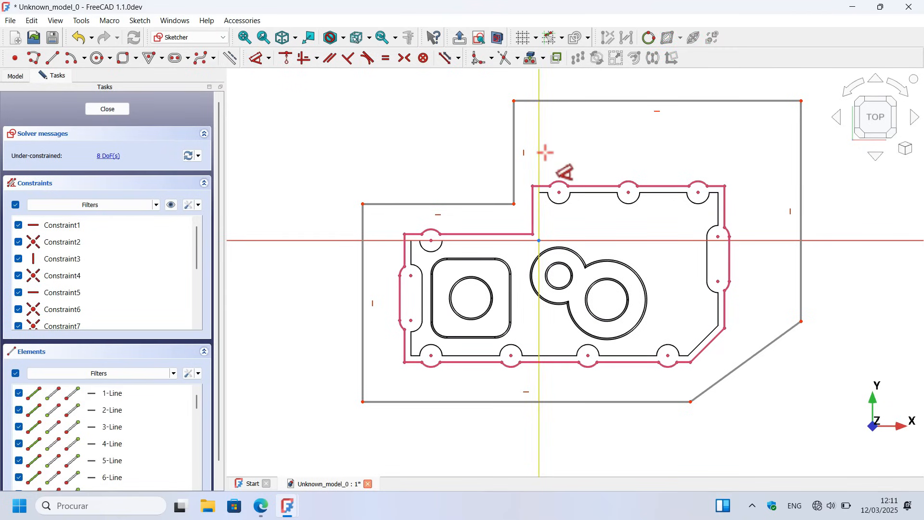
pyautogui.scroll(-2, 449, 178)
pyautogui.scroll(2, 412, 206)
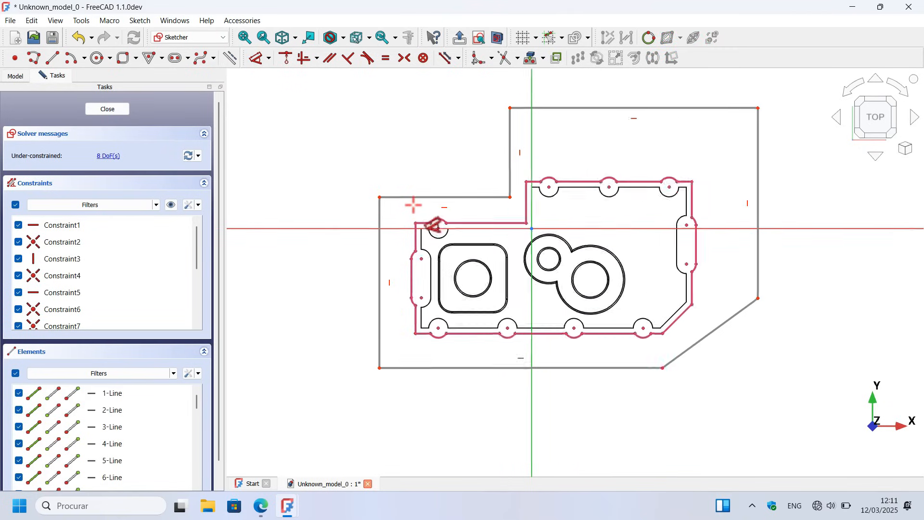
pyautogui.click(481, 222)
pyautogui.click(490, 194)
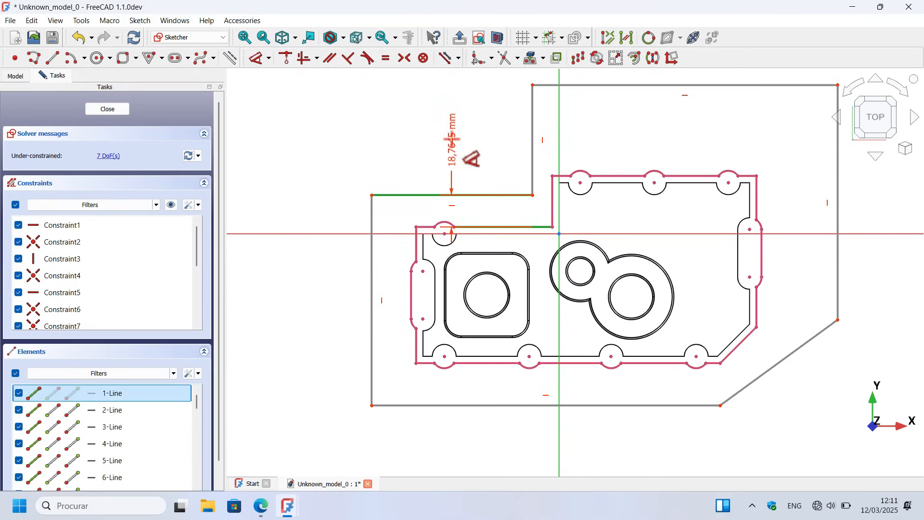
pyautogui.click(451, 140)
pyautogui.write('4')
pyautogui.press('Return')
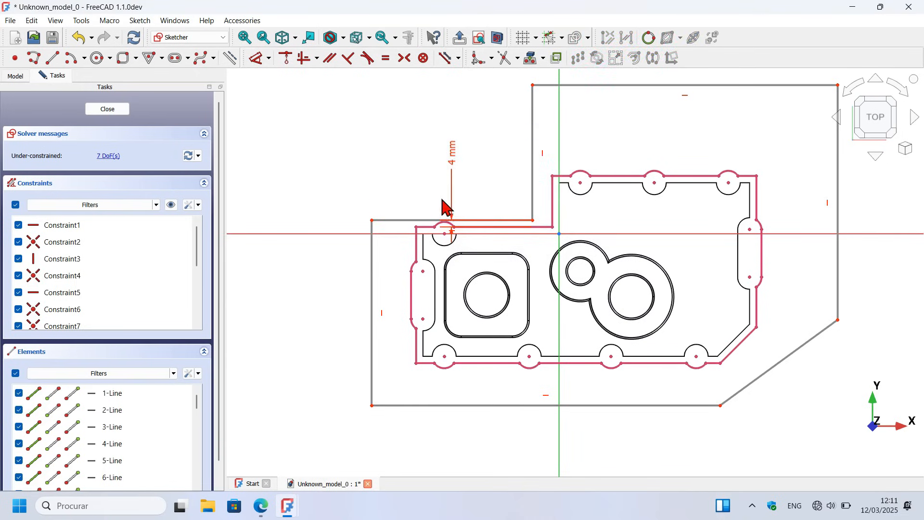
# Step: Constrain the outline's left vertical side 4 mm from the projected left rim edge
pyautogui.click(415, 242)
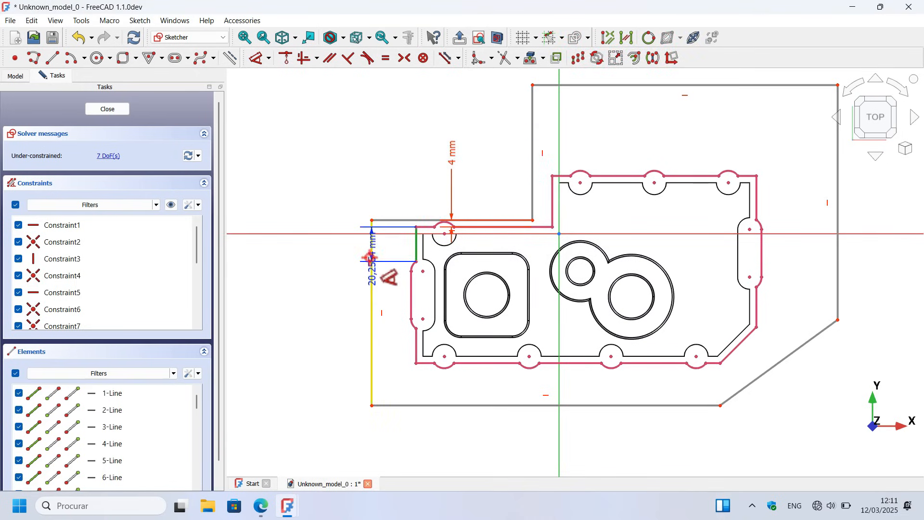
pyautogui.click(371, 258)
pyautogui.click(398, 170)
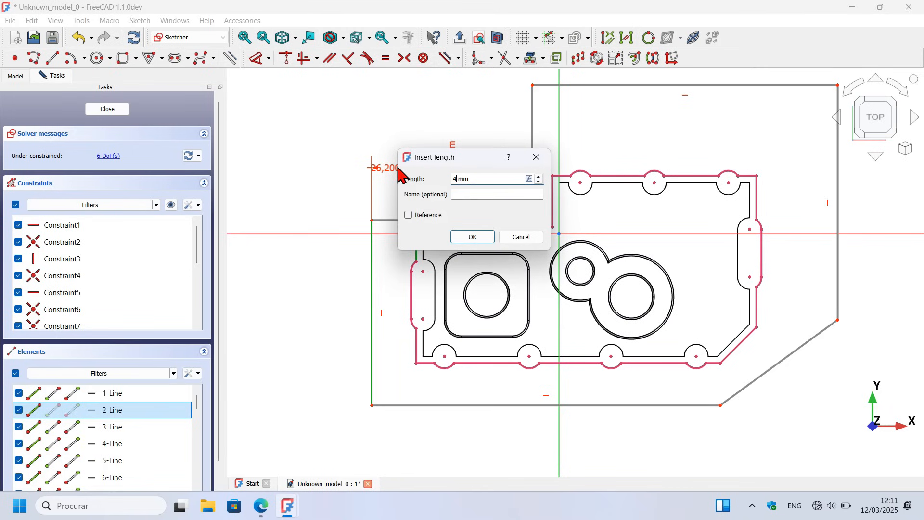
pyautogui.press('Return')
# Step: Constrain the notch's vertical side 4 mm from the matching projected rim edge
pyautogui.scroll(-3, 402, 172)
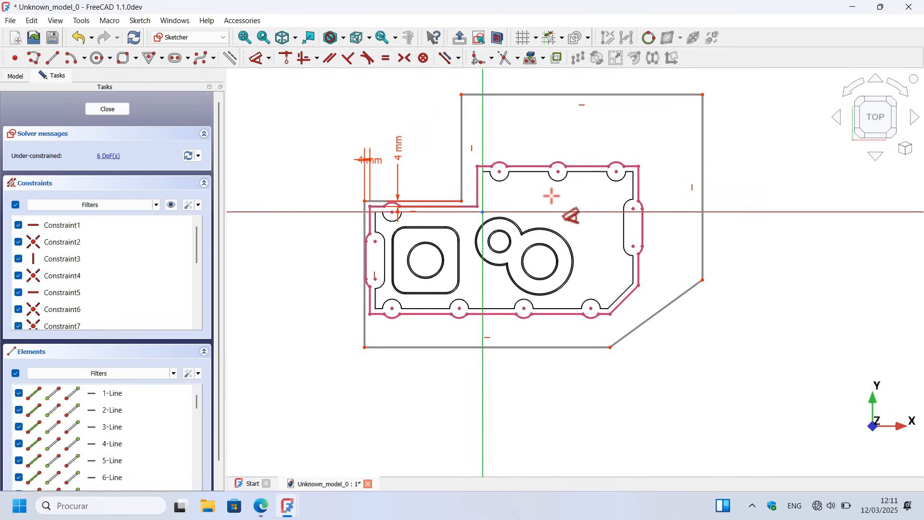
pyautogui.click(476, 188)
pyautogui.click(461, 182)
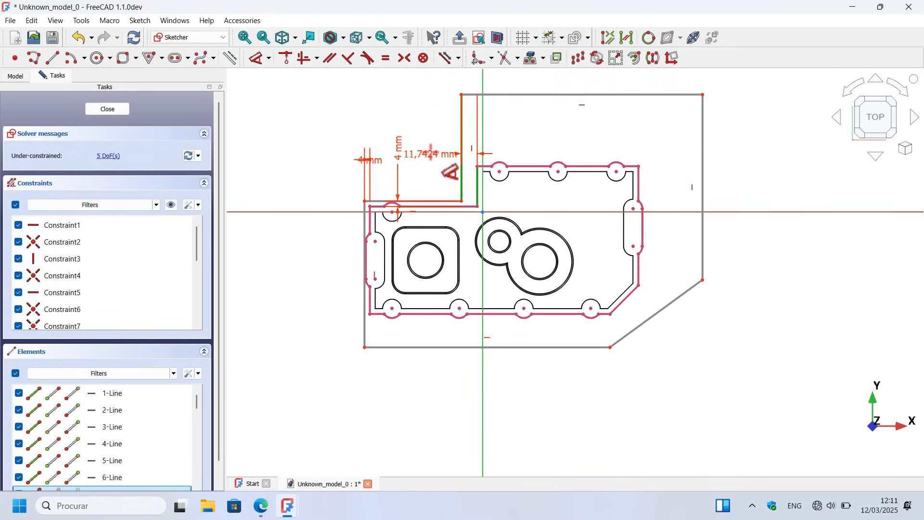
pyautogui.click(431, 153)
pyautogui.write('4')
pyautogui.press('Return')
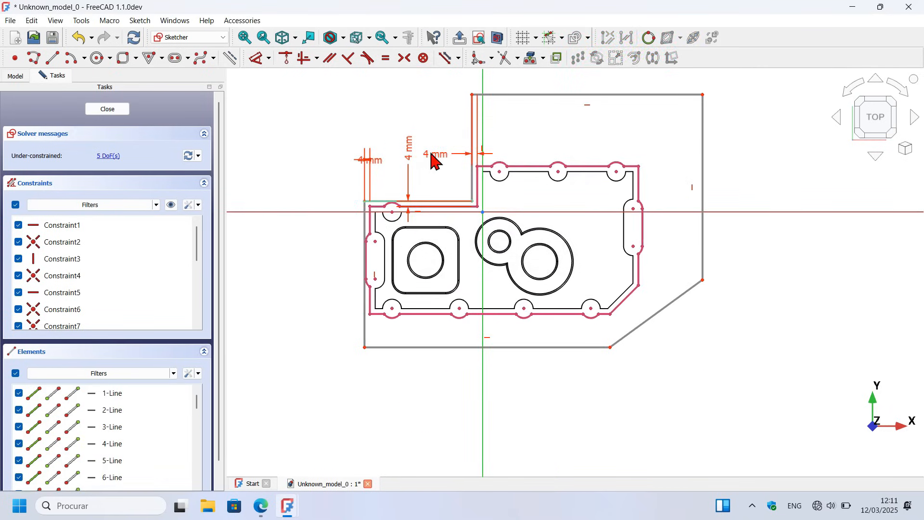
# Step: Constrain the outline's top side 4 mm from the projected top rim edge
pyautogui.click(561, 97)
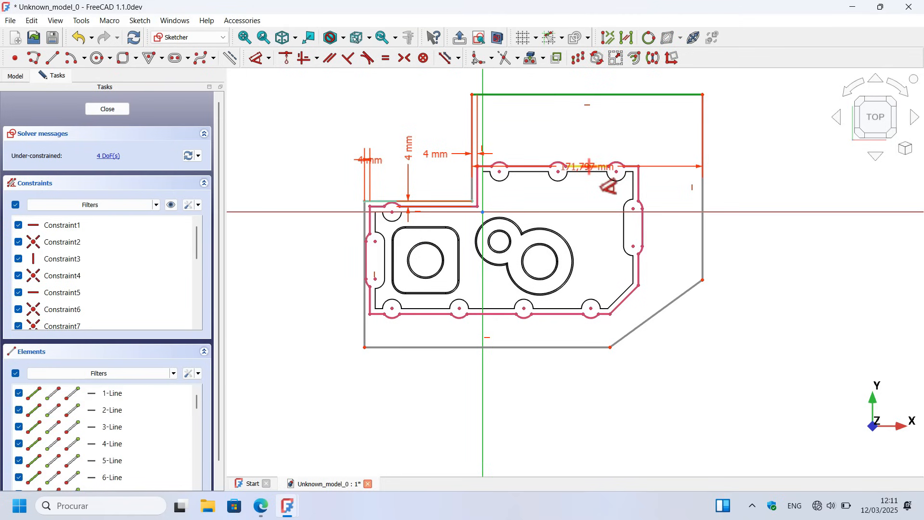
pyautogui.click(626, 166)
pyautogui.click(644, 130)
pyautogui.write('4')
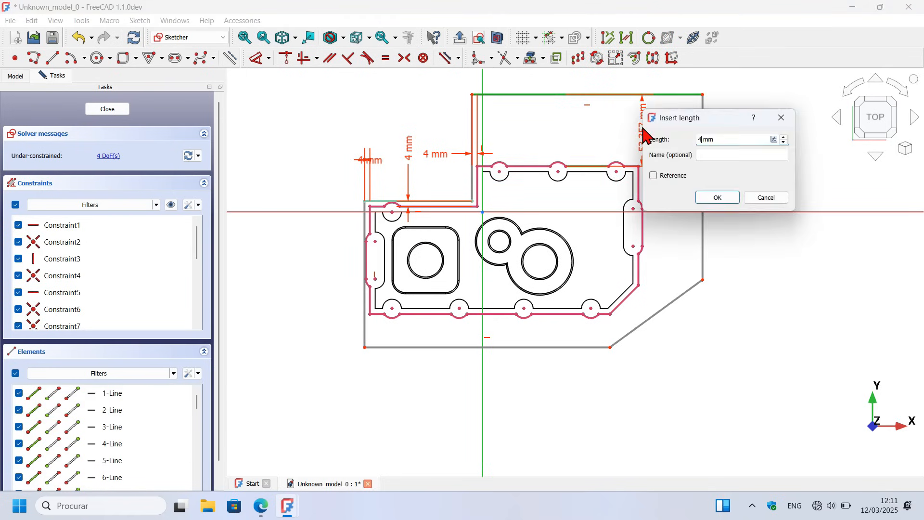
pyautogui.press('Return')
# Step: Constrain the outline's right side 4 mm from the projected right rim edge
pyautogui.scroll(2, 674, 236)
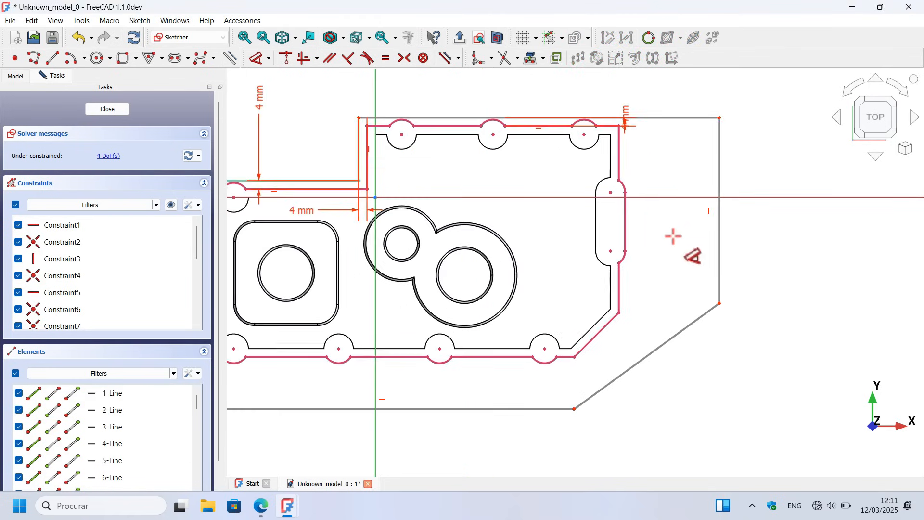
pyautogui.click(621, 289)
pyautogui.click(720, 283)
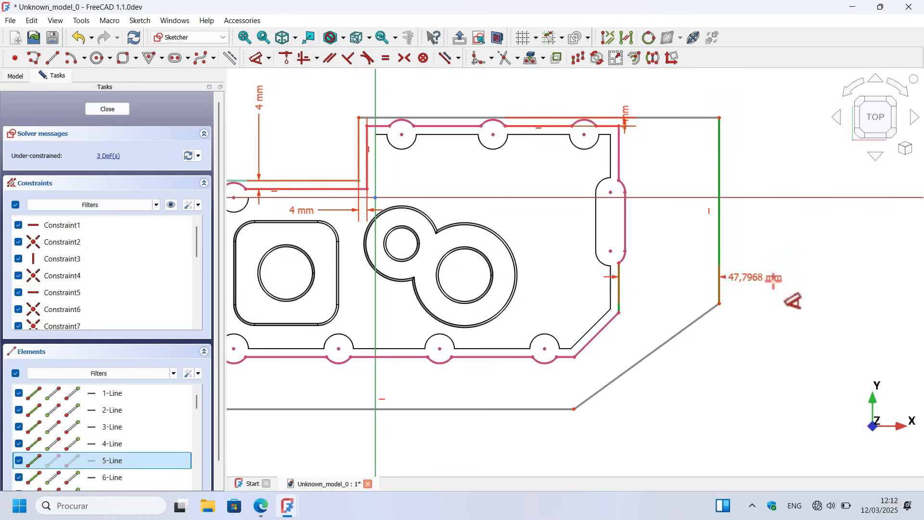
pyautogui.click(796, 286)
pyautogui.write('47,80')
pyautogui.press('Return')
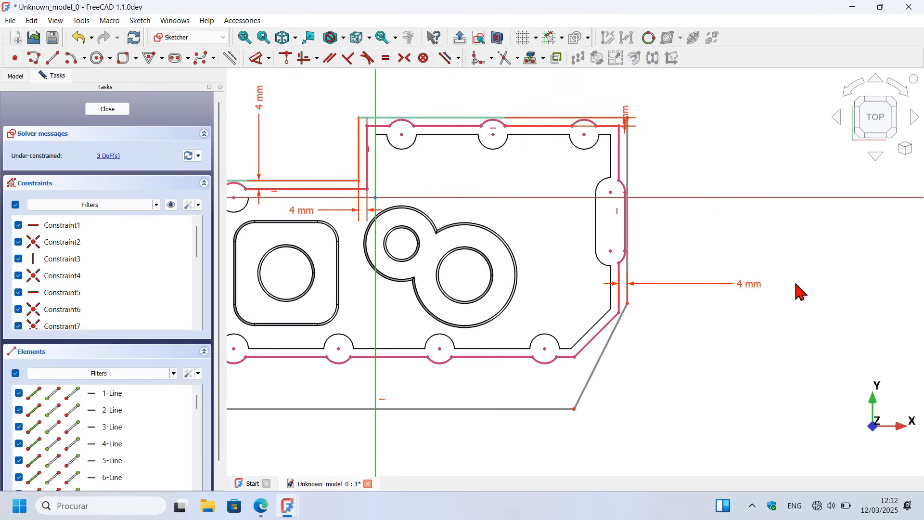
# Step: Constrain the outline's bottom side 4 mm from the projected bottom rim edge
pyautogui.scroll(-1, 557, 351)
pyautogui.scroll(3, 554, 346)
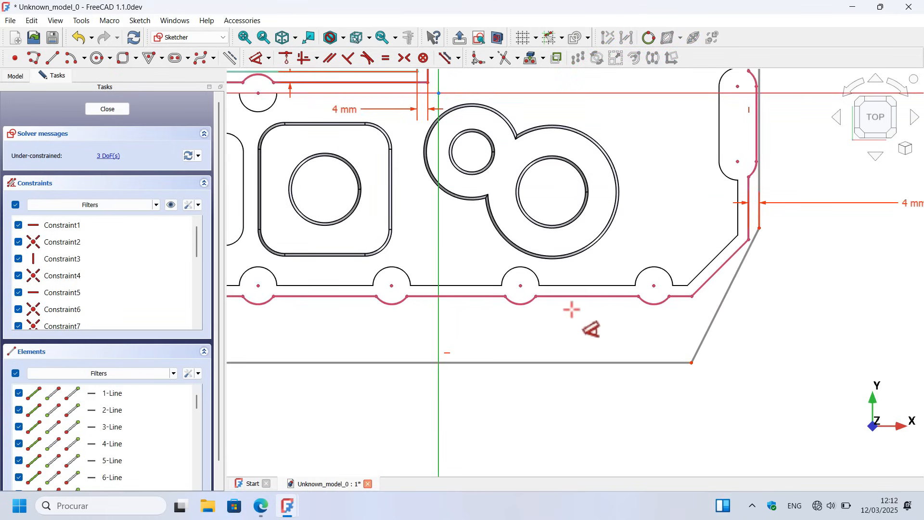
pyautogui.click(584, 297)
pyautogui.click(584, 362)
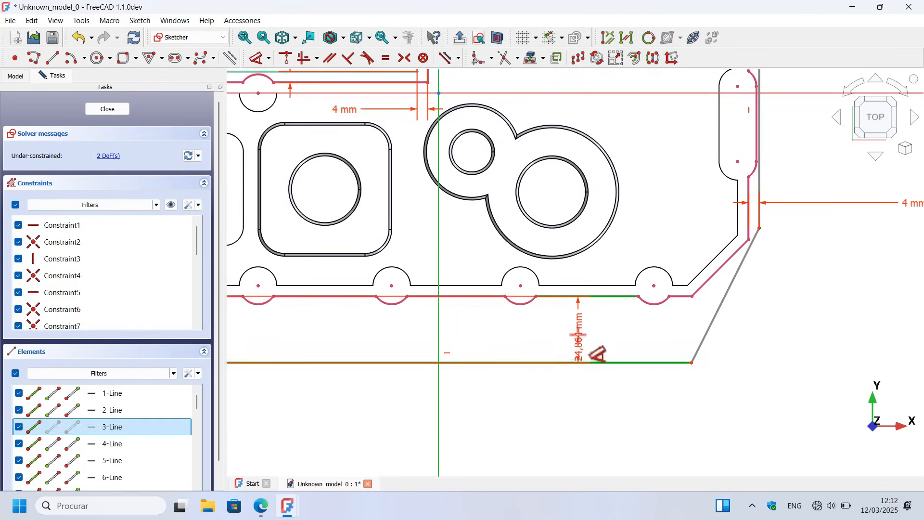
pyautogui.click(578, 333)
pyautogui.write('4')
pyautogui.press('Return')
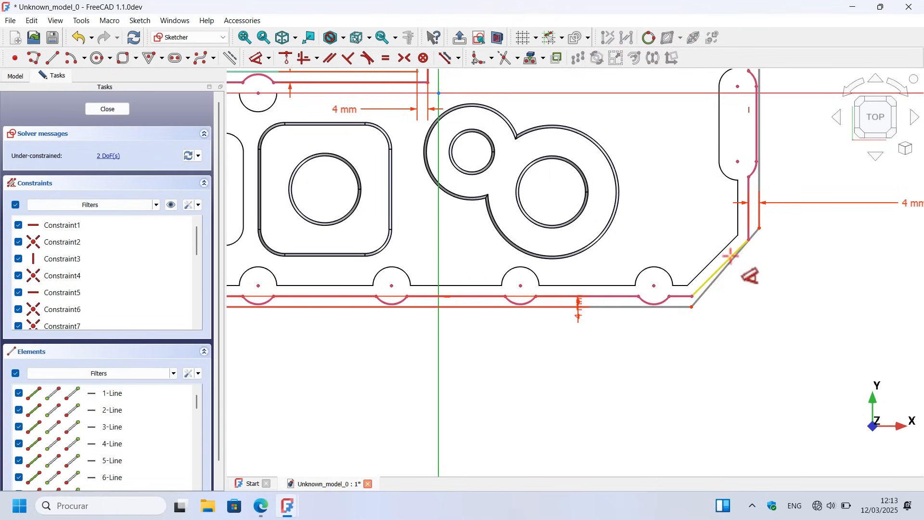
# Step: Make the outline's slanted corner side parallel to the projected chamfer edge and move it outward, clear of the rim
pyautogui.click(329, 57)
pyautogui.scroll(2, 707, 330)
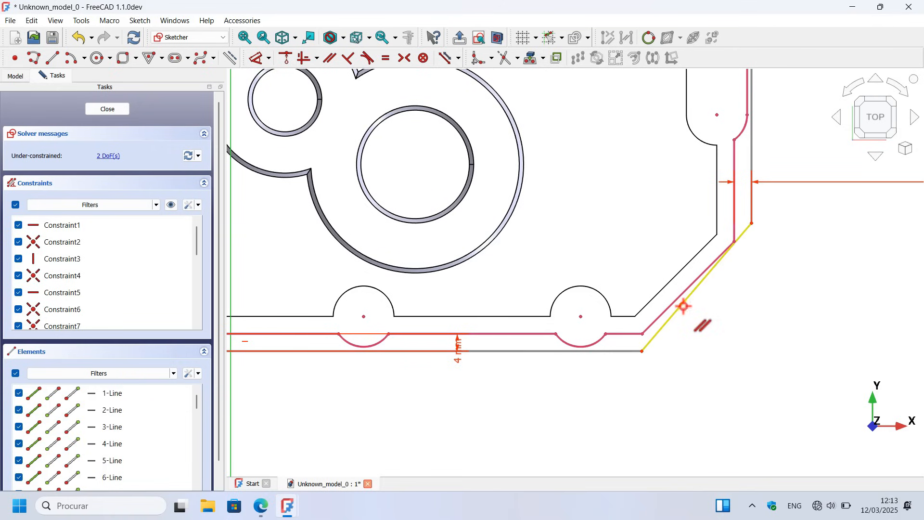
pyautogui.click(674, 295)
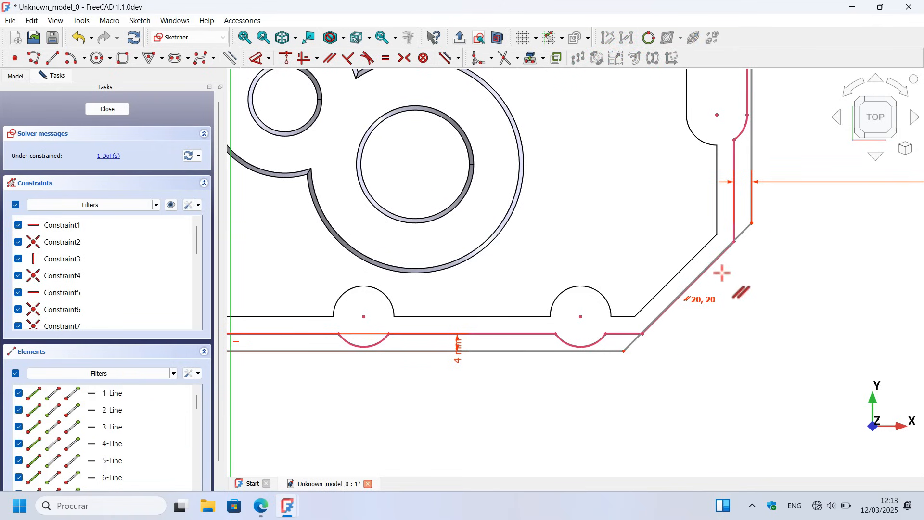
pyautogui.rightClick(723, 276)
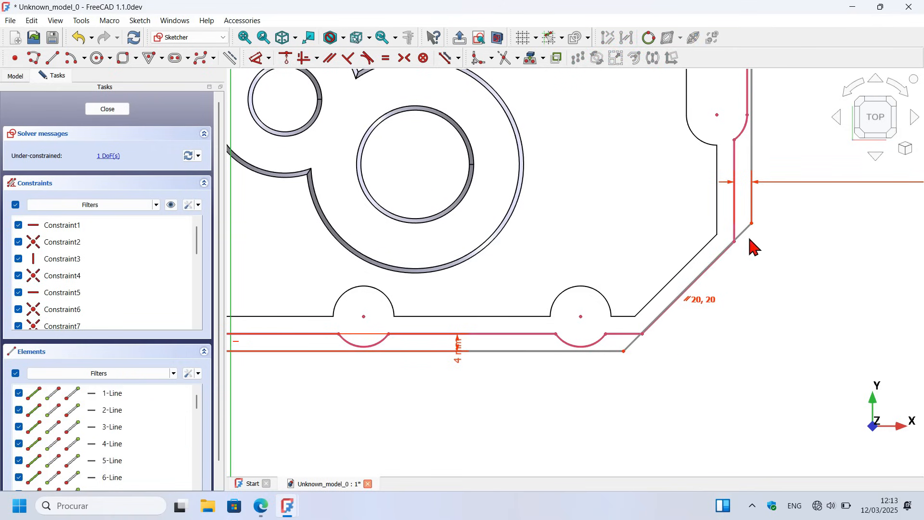
pyautogui.moveTo(745, 231); pyautogui.dragTo(784, 275)
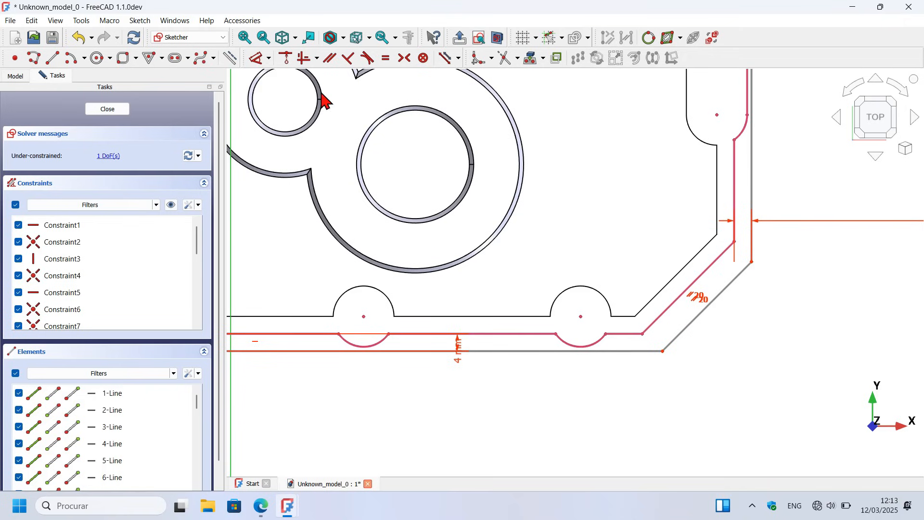
# Step: Constrain the slanted corner side 4 mm from the projected chamfer edge and close the sketch
pyautogui.click(256, 57)
pyautogui.click(715, 262)
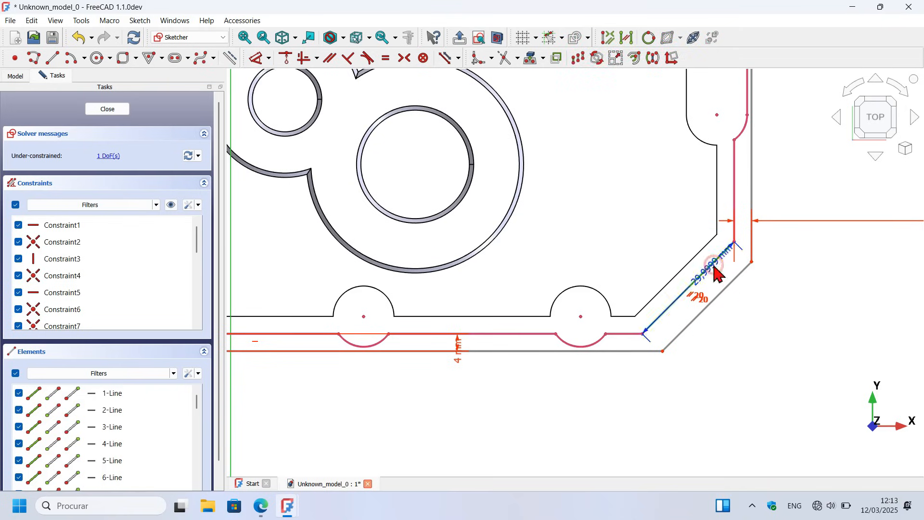
pyautogui.click(722, 292)
pyautogui.click(790, 359)
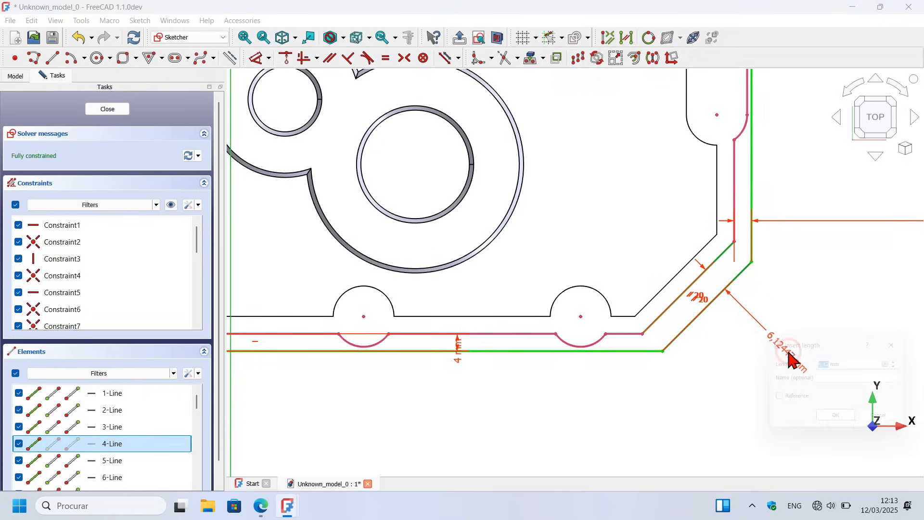
pyautogui.write('4')
pyautogui.press('Return')
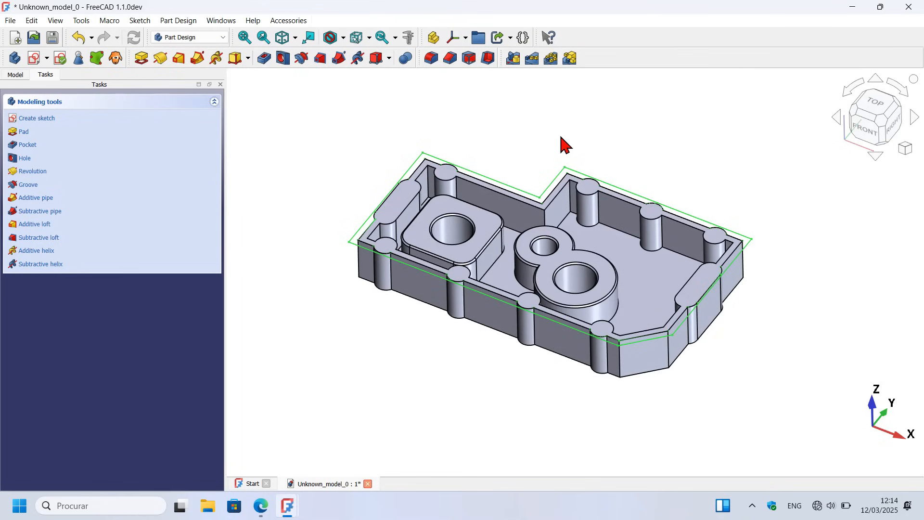
# Step: Pad the outline sketch 4 mm in the reversed direction to form the rim flange
pyautogui.click(143, 62)
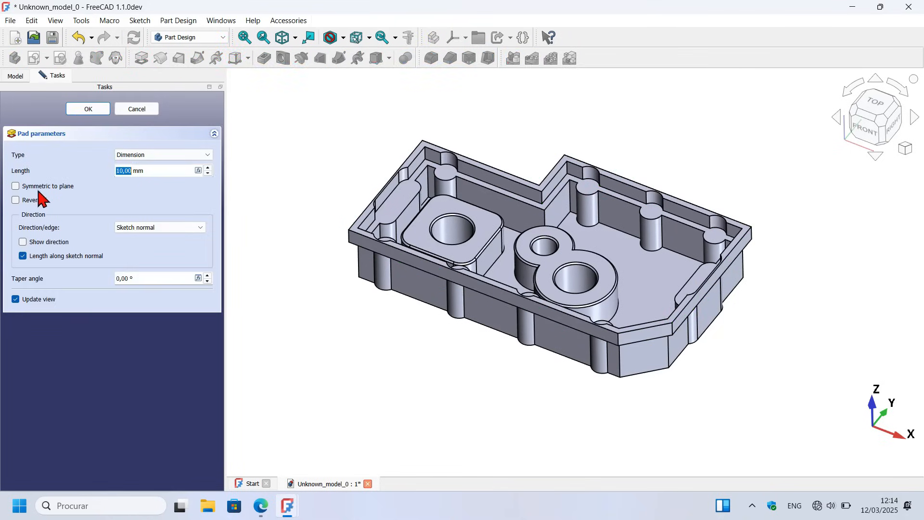
pyautogui.click(36, 201)
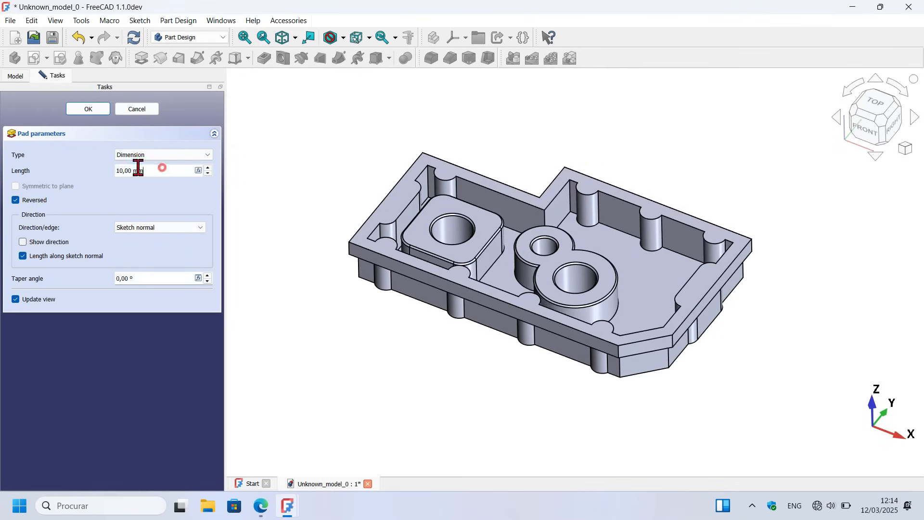
pyautogui.moveTo(163, 168); pyautogui.dragTo(66, 165)
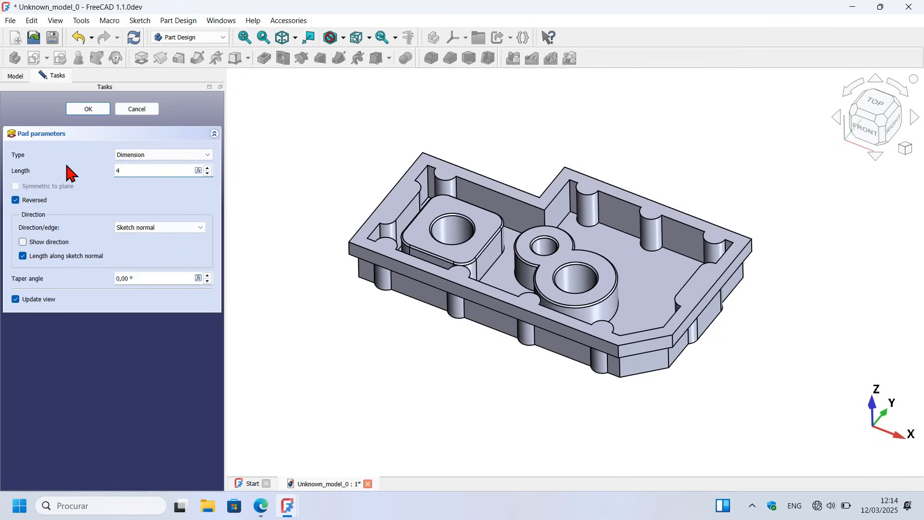
pyautogui.write('4')
pyautogui.press('Return')
# Step: Create a new sketch on the flange's top face
pyautogui.scroll(5, 519, 206)
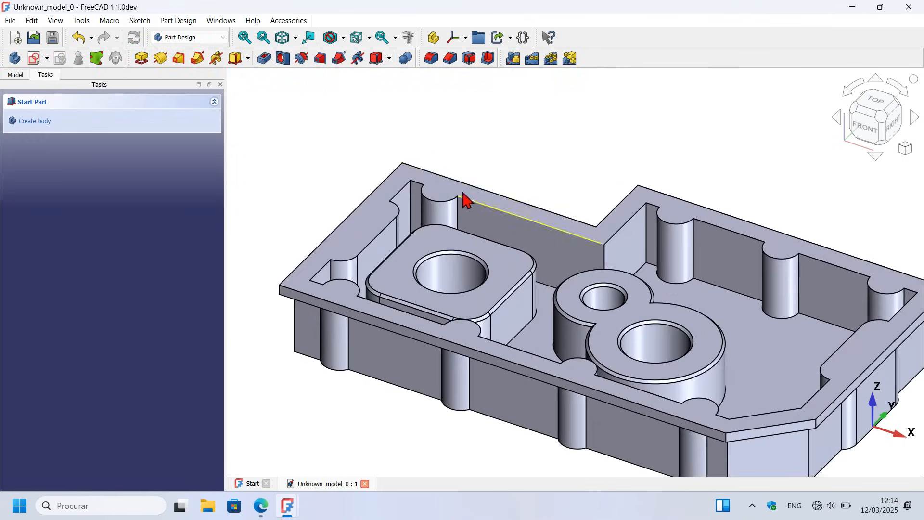
pyautogui.click(446, 185)
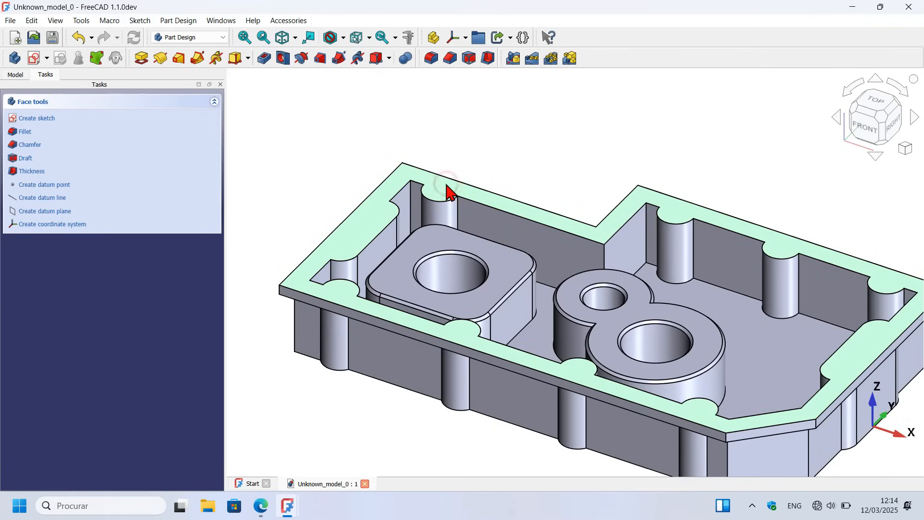
pyautogui.click(37, 58)
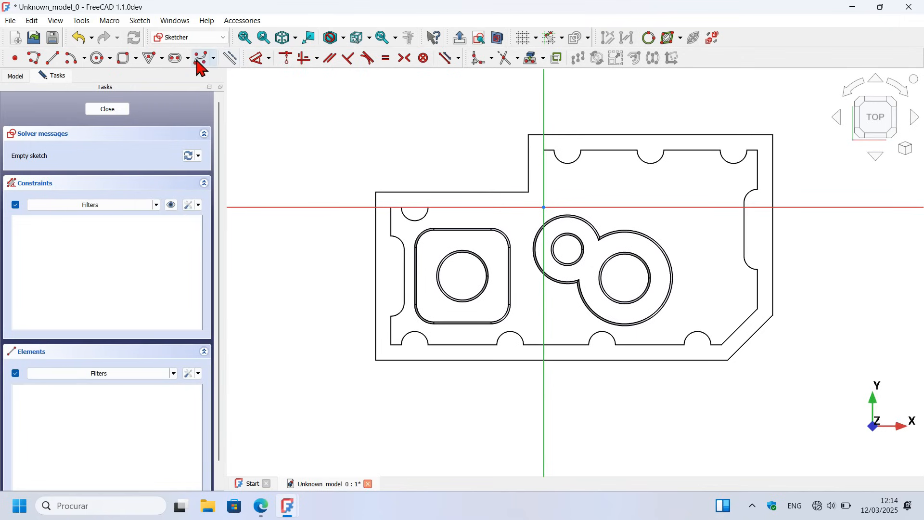
# Step: Switch to construction geometry and project the flange's whole top face as external geometry
pyautogui.click(230, 60)
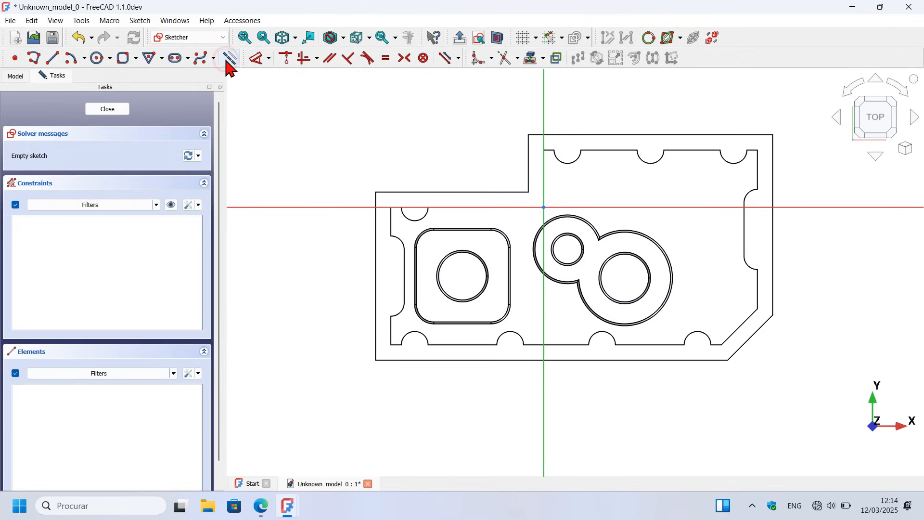
pyautogui.click(532, 58)
pyautogui.scroll(3, 640, 162)
pyautogui.scroll(1, 640, 163)
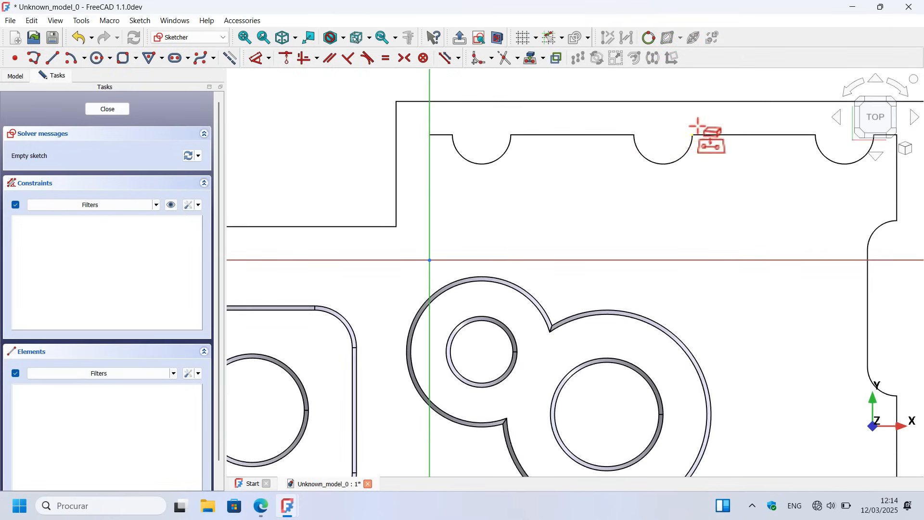
pyautogui.click(661, 117)
pyautogui.scroll(-5, 599, 111)
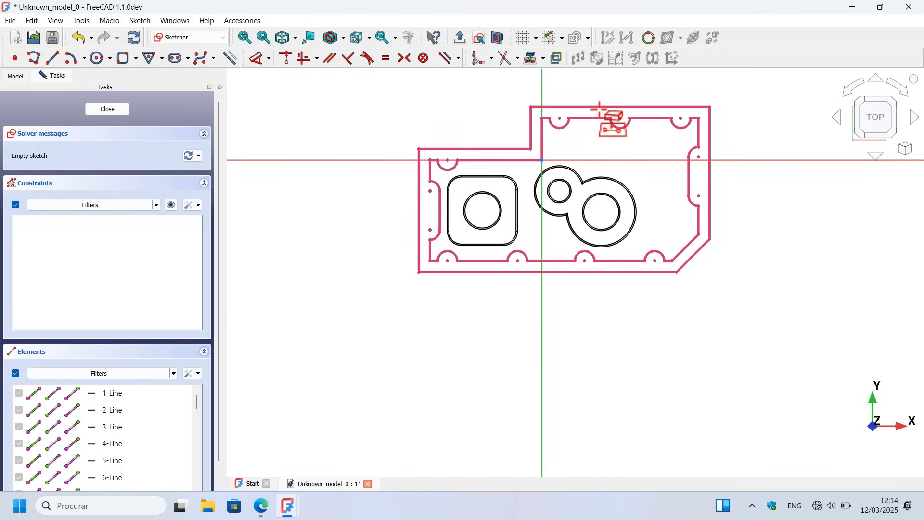
# Step: Project the square boss's top face into the sketch as external geometry and save the document
pyautogui.scroll(1, 602, 109)
pyautogui.scroll(2, 477, 259)
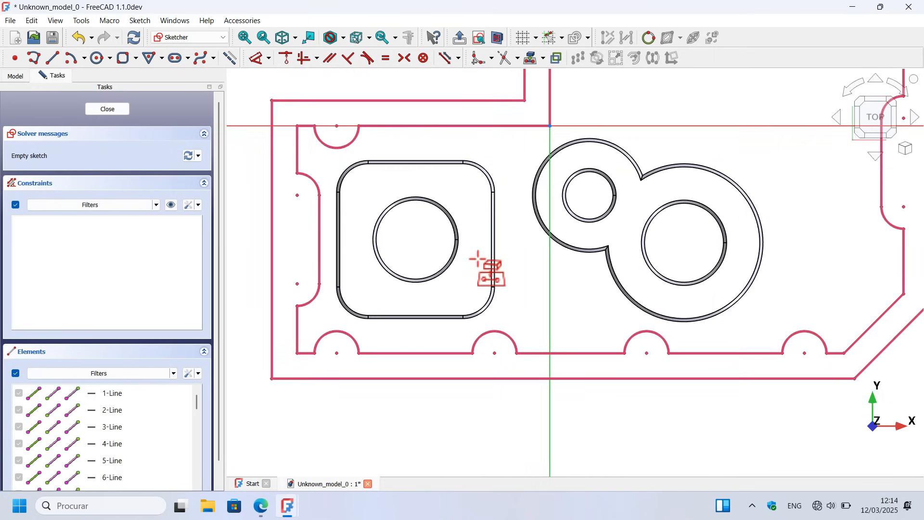
pyautogui.click(424, 183)
pyautogui.scroll(-2, 473, 290)
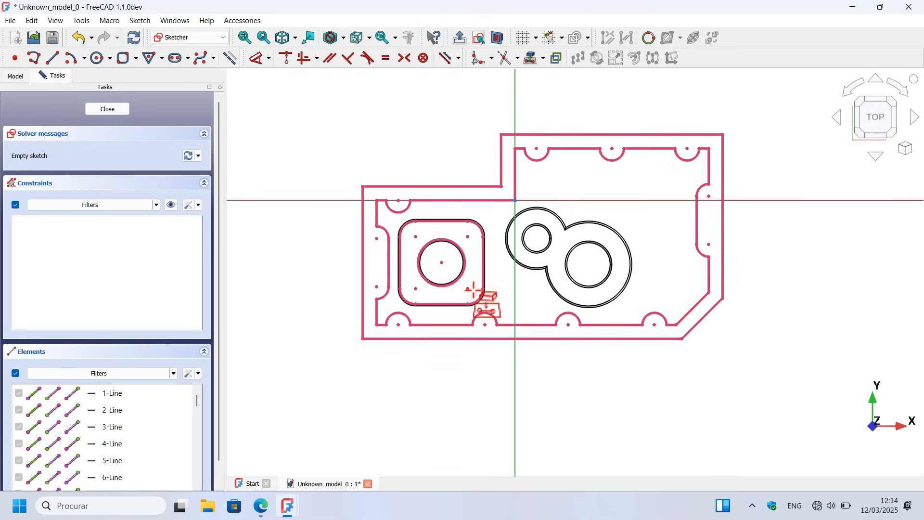
pyautogui.hotkey('ctrl', 's')
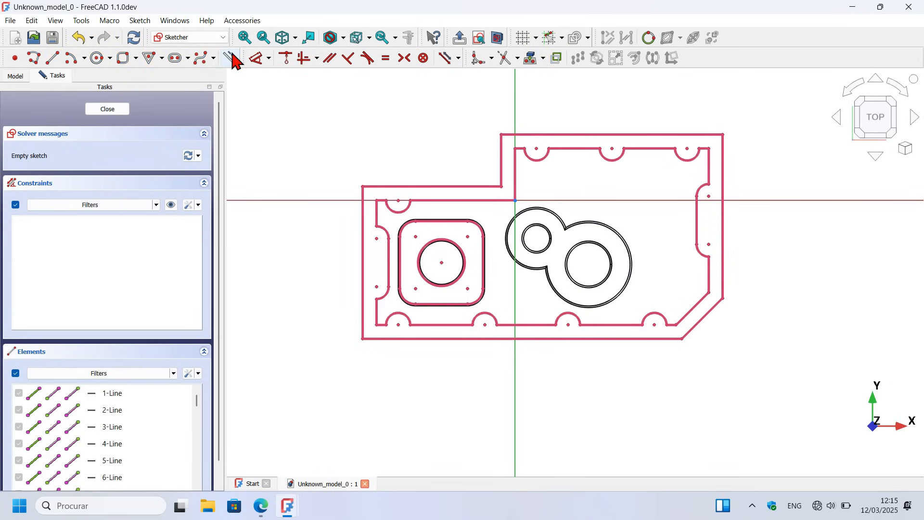
# Step: Draw four circles centred on the upper-left edge boss, the two left-wall bosses and the lower-left corner boss
pyautogui.click(98, 59)
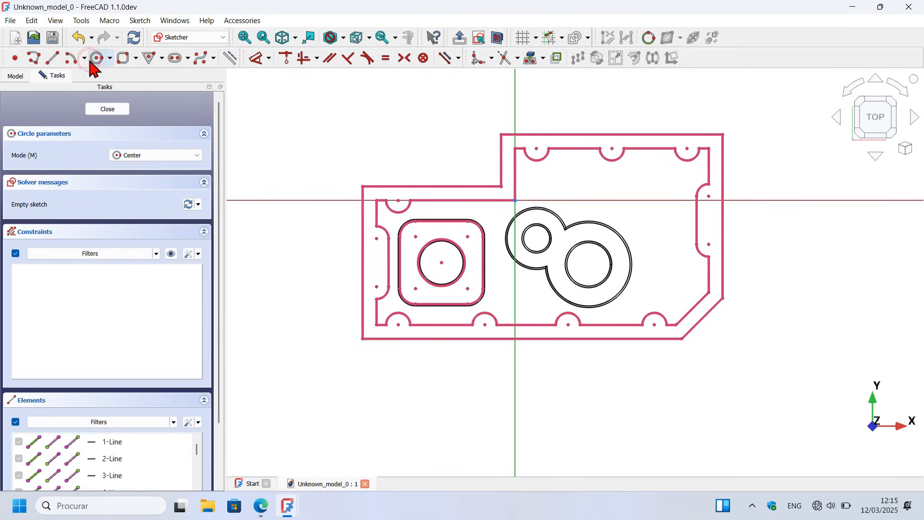
pyautogui.click(399, 199)
pyautogui.click(370, 167)
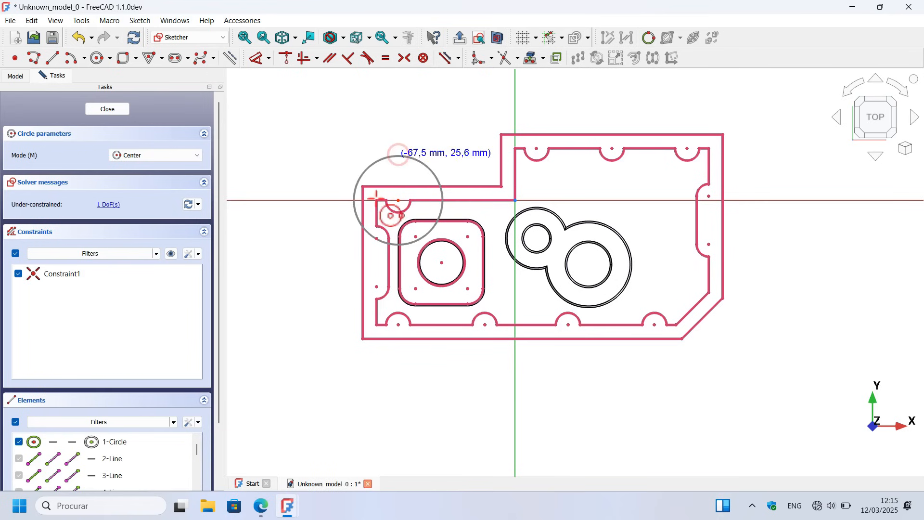
pyautogui.click(377, 238)
pyautogui.click(371, 259)
pyautogui.click(376, 287)
pyautogui.click(363, 287)
pyautogui.click(398, 325)
pyautogui.click(434, 328)
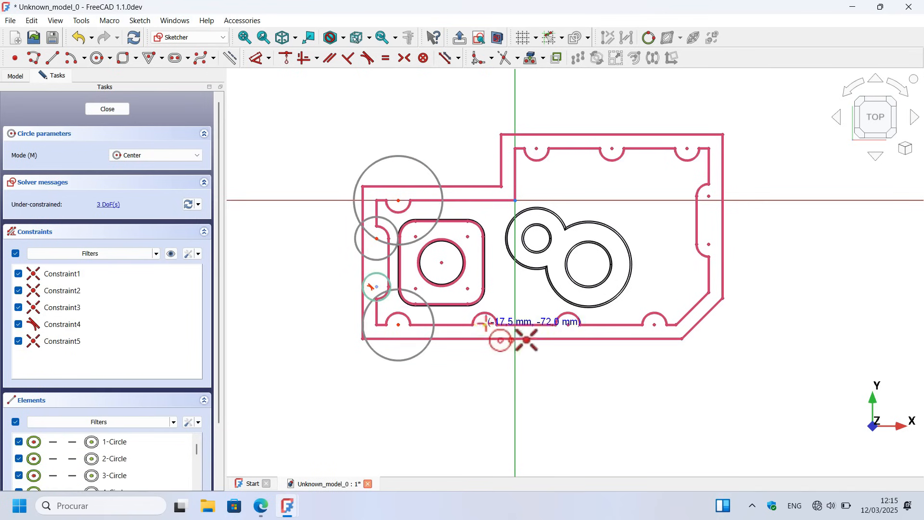
# Step: Draw circles centred on the remaining three lower-edge bosses and the two right-wall bosses
pyautogui.click(486, 325)
pyautogui.click(518, 331)
pyautogui.scroll(2, 572, 365)
pyautogui.click(570, 358)
pyautogui.click(693, 307)
pyautogui.click(690, 367)
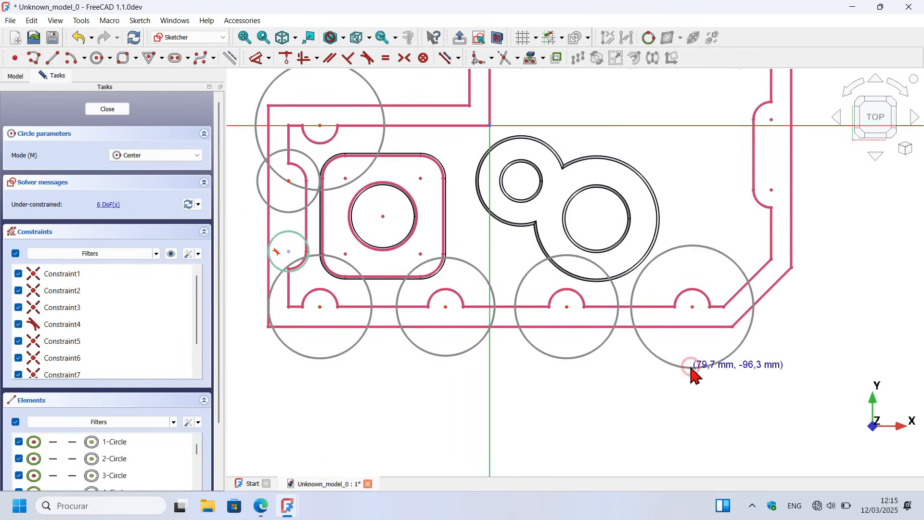
pyautogui.click(771, 190)
pyautogui.click(813, 194)
pyautogui.click(771, 119)
pyautogui.click(699, 123)
# Step: Draw four circles centred on the rounded-corner centres of the square boss
pyautogui.click(421, 179)
pyautogui.click(377, 178)
pyautogui.click(345, 179)
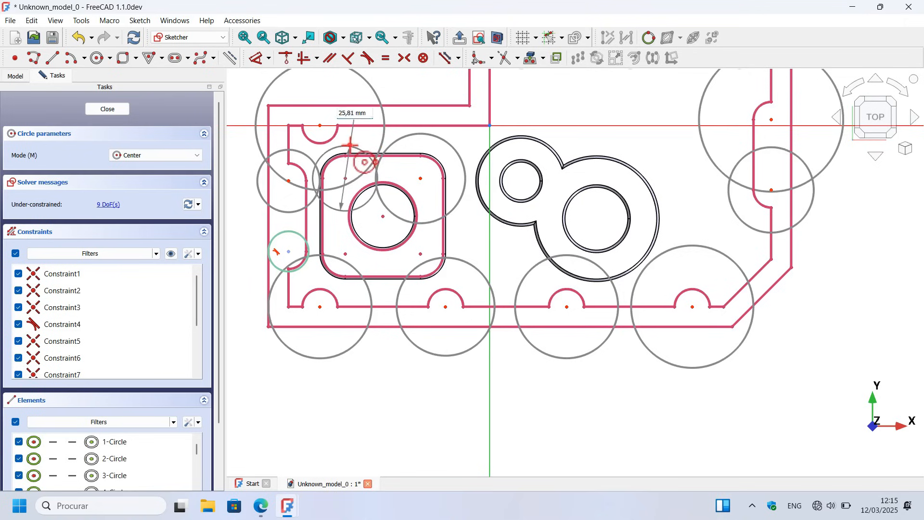
pyautogui.click(364, 151)
pyautogui.click(346, 254)
pyautogui.click(370, 257)
pyautogui.click(421, 254)
pyautogui.click(477, 236)
# Step: Draw circles on the three upper-edge bosses, the leftmost about 49 mm in diameter, and another on the upper right-wall boss
pyautogui.scroll(-6, 473, 250)
pyautogui.click(418, 262)
pyautogui.click(450, 208)
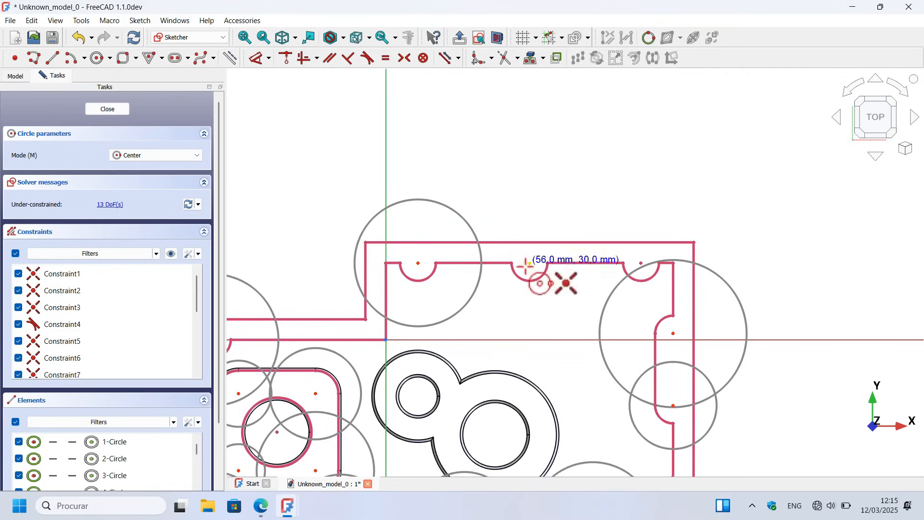
pyautogui.click(529, 262)
pyautogui.click(542, 200)
pyautogui.click(641, 263)
pyautogui.click(646, 212)
pyautogui.click(673, 333)
pyautogui.click(729, 280)
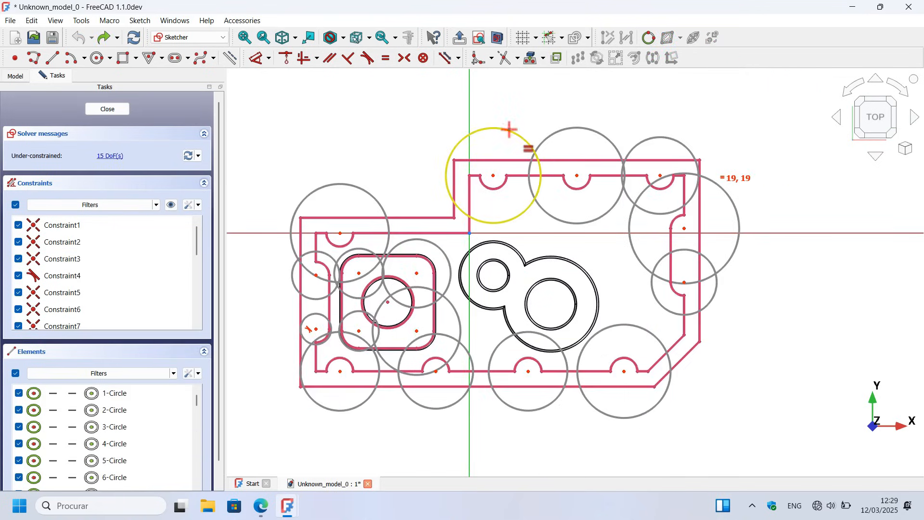
# Step: Make the first two upper-edge circles equal and set the first one's diameter to 10 mm, saving the document
pyautogui.click(509, 129)
pyautogui.click(582, 130)
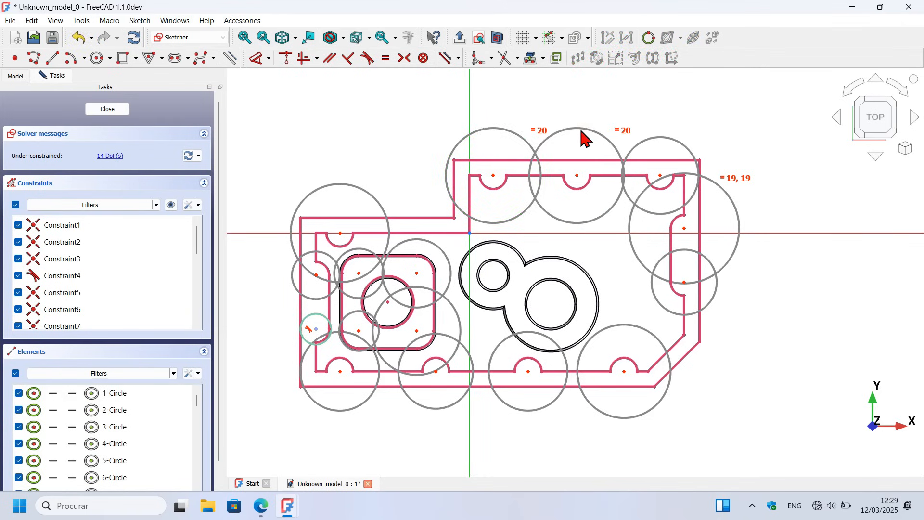
pyautogui.press('e')
pyautogui.click(256, 58)
pyautogui.click(501, 124)
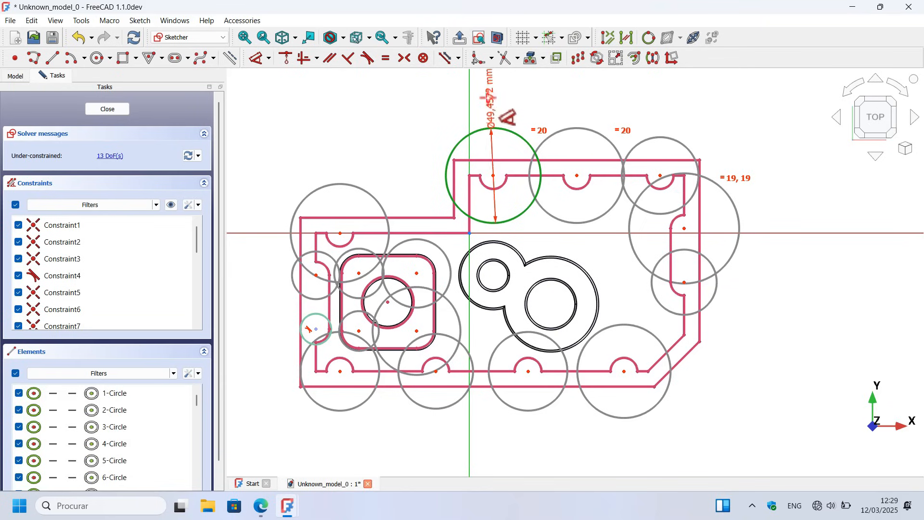
pyautogui.click(520, 100)
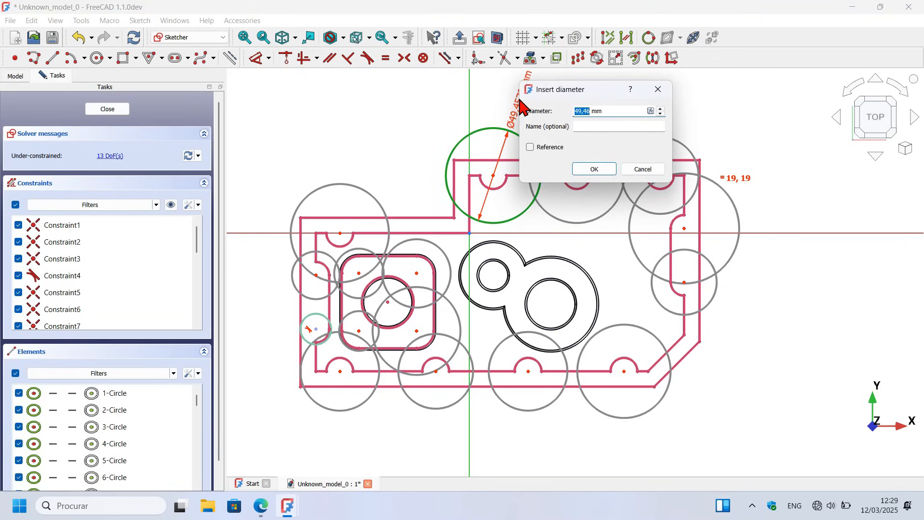
pyautogui.write('10')
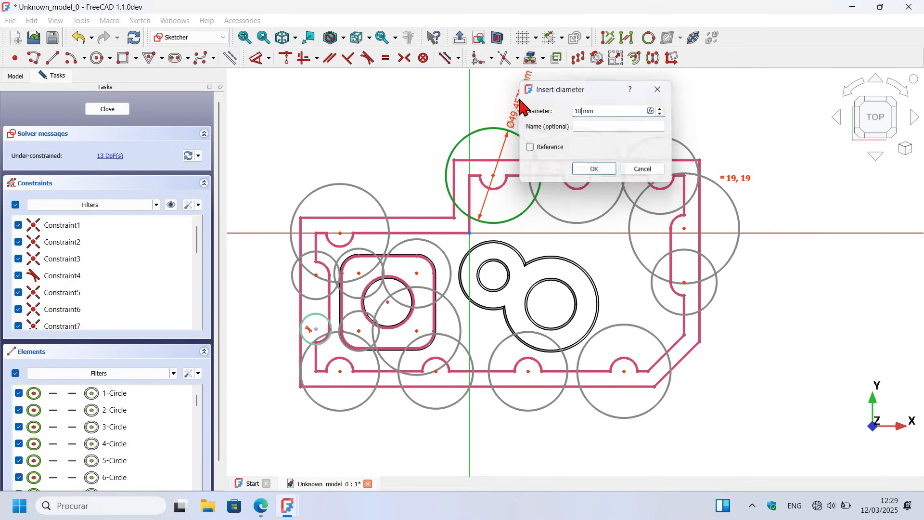
pyautogui.press('Return')
pyautogui.hotkey('ctrl', 's')
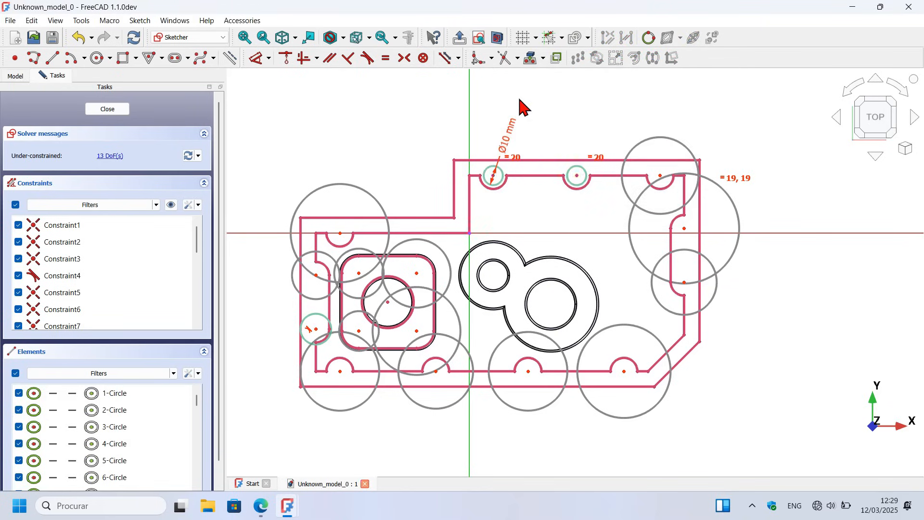
# Step: Apply equal constraints to match the third upper-edge, both right-wall and lower-right circles to the 10 mm circle
pyautogui.click(384, 59)
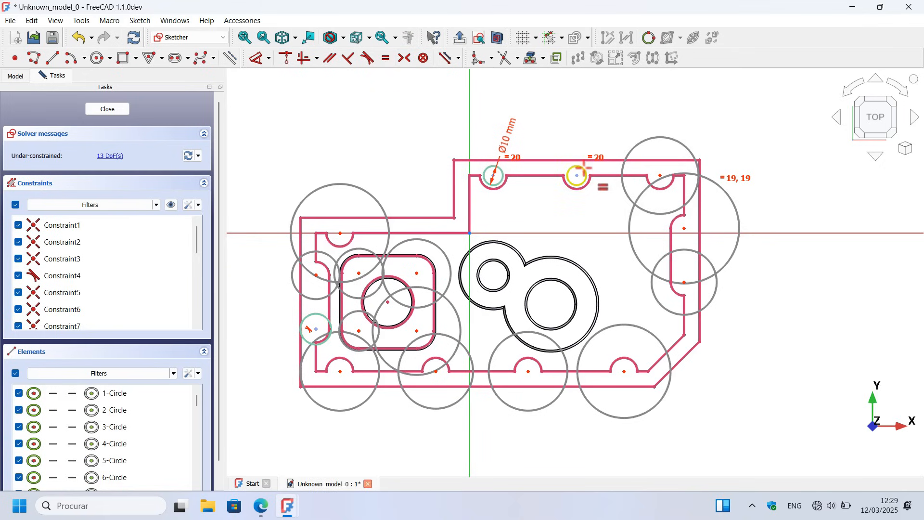
pyautogui.click(585, 168)
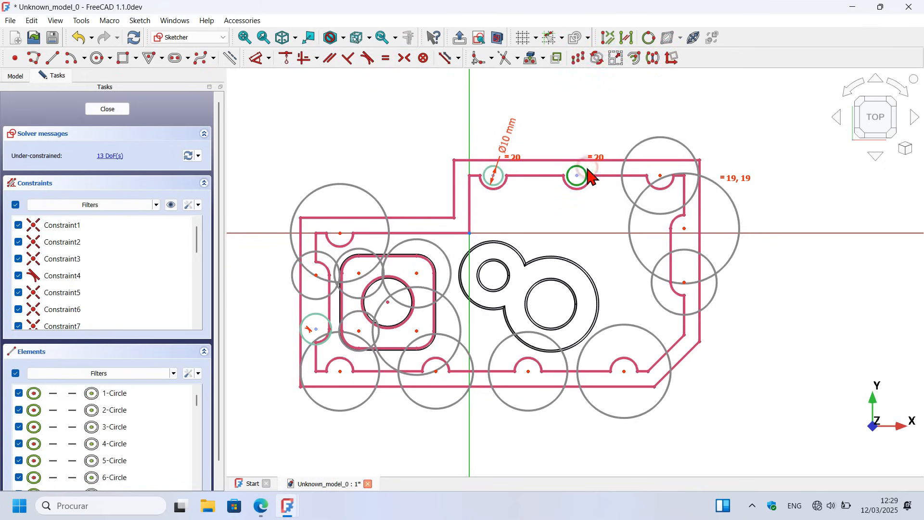
pyautogui.click(668, 168)
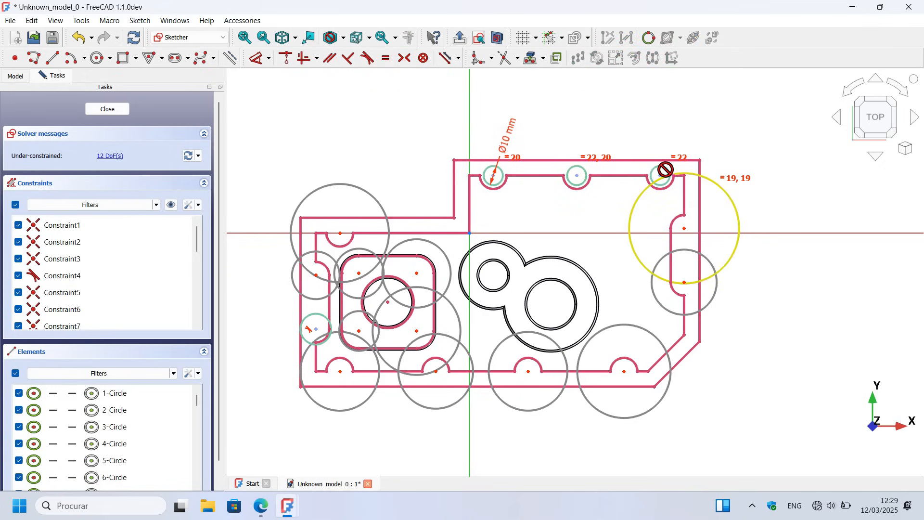
pyautogui.click(730, 201)
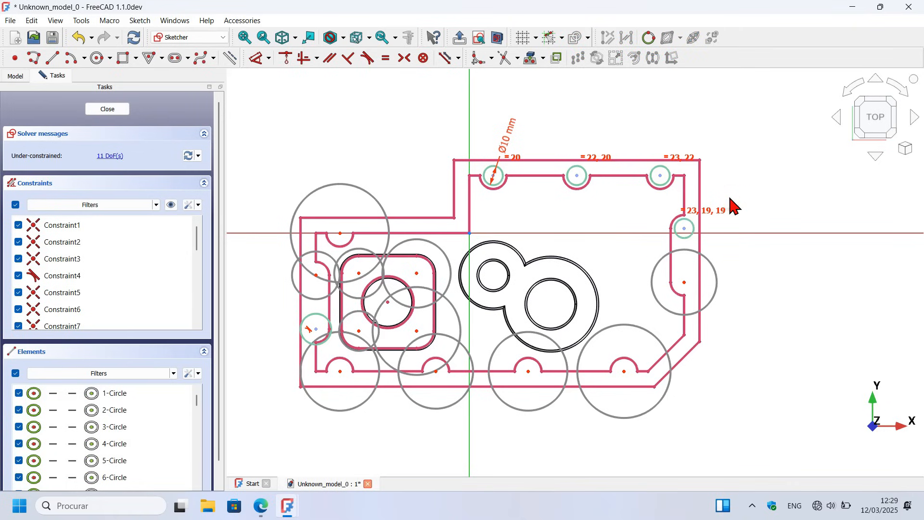
pyautogui.click(692, 234)
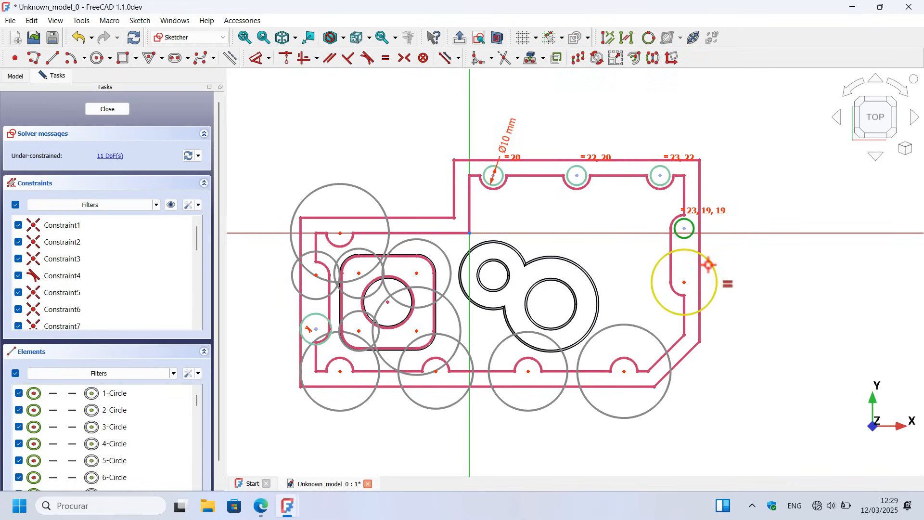
pyautogui.click(708, 264)
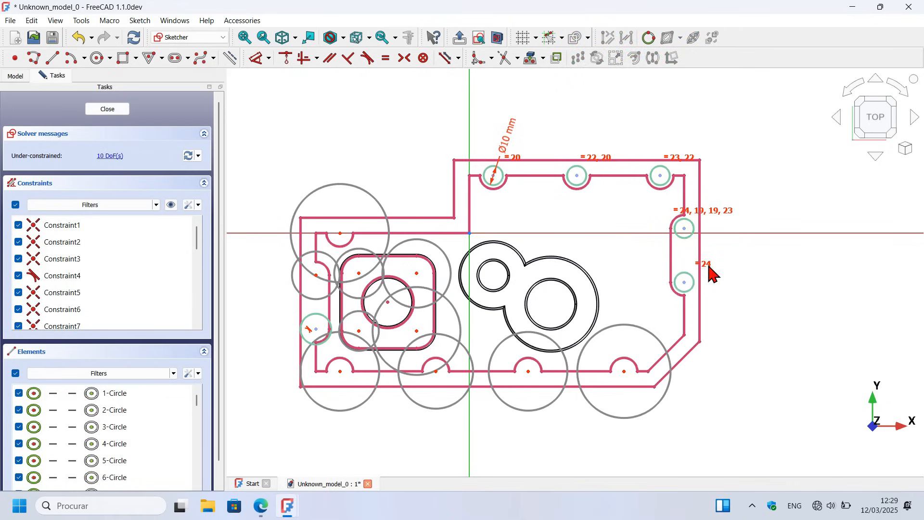
pyautogui.click(690, 287)
pyautogui.click(656, 332)
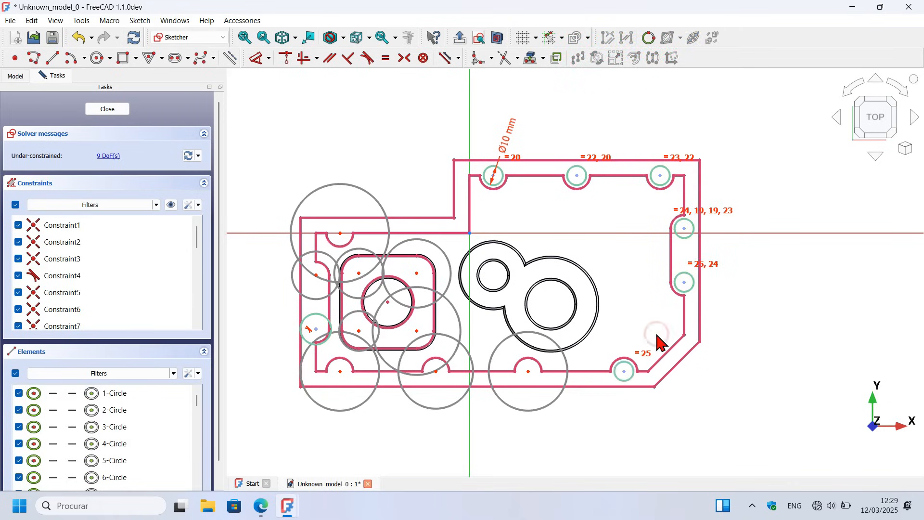
# Step: Constrain the remaining three lower-edge circles equal to the lower-right circle
pyautogui.click(627, 380)
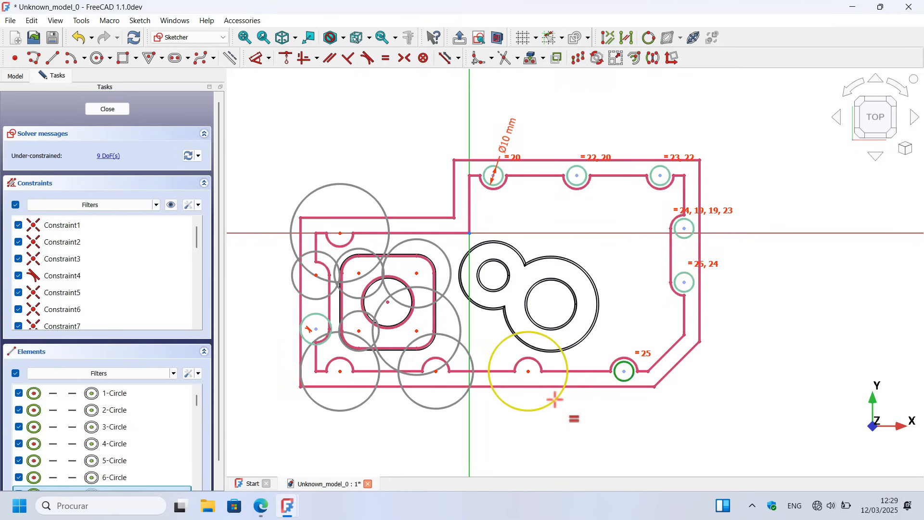
pyautogui.click(557, 395)
pyautogui.click(520, 386)
pyautogui.click(510, 410)
pyautogui.scroll(3, 511, 410)
pyautogui.click(531, 341)
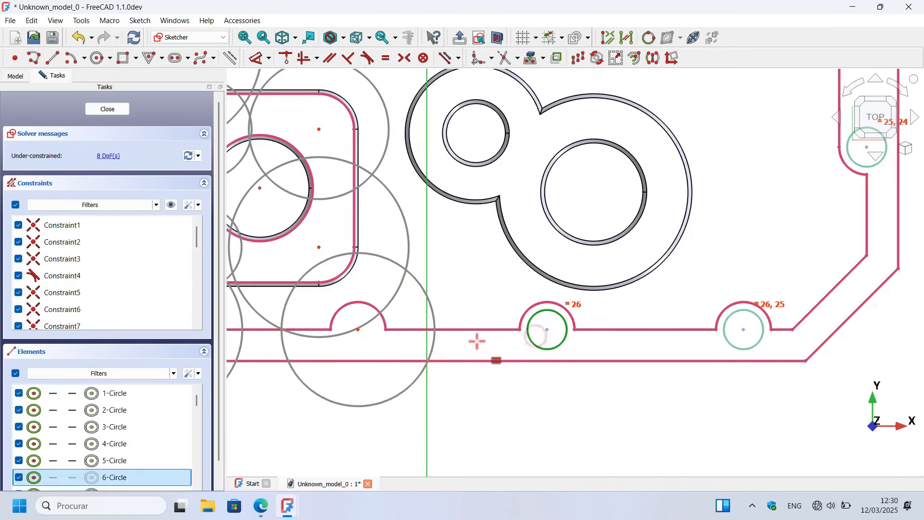
pyautogui.click(435, 336)
pyautogui.click(534, 345)
pyautogui.scroll(-2, 571, 417)
pyautogui.click(364, 373)
# Step: Constrain the upper left-wall circle and the upper-left edge circle equal to the lower-left corner circle
pyautogui.click(325, 371)
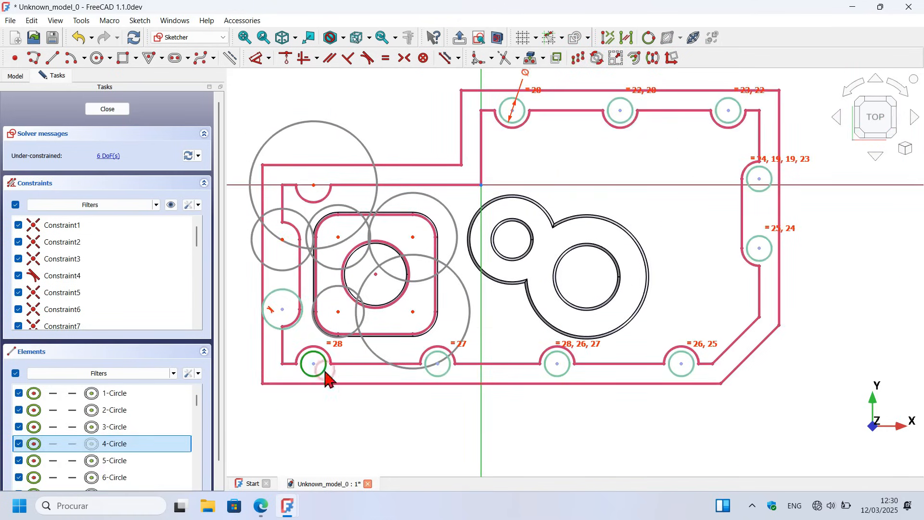
pyautogui.click(286, 270)
pyautogui.click(275, 249)
pyautogui.click(370, 210)
# Step: Make the four square-boss circles equal to the 10 mm boss circles
pyautogui.click(332, 205)
pyautogui.click(323, 177)
pyautogui.click(376, 212)
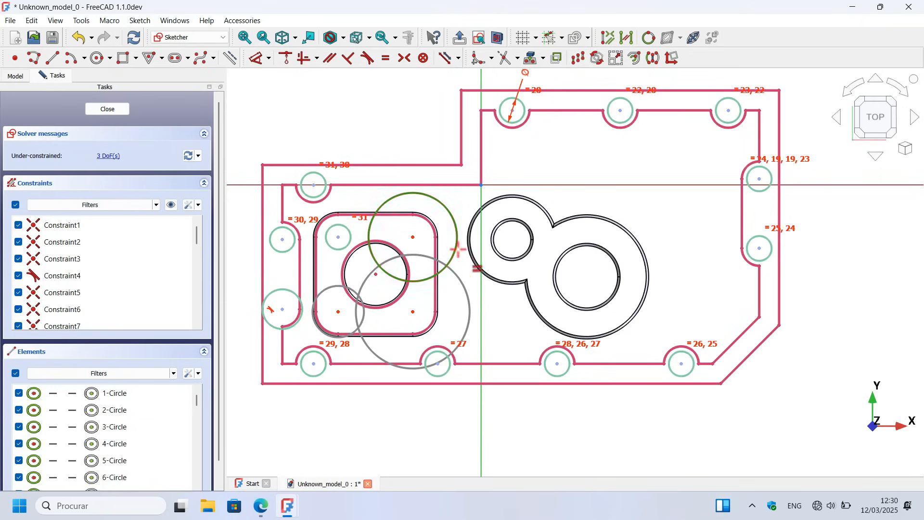
pyautogui.click(455, 272)
pyautogui.click(380, 214)
pyautogui.click(423, 356)
pyautogui.click(358, 328)
pyautogui.click(408, 301)
pyautogui.press('v')
pyautogui.press('f')
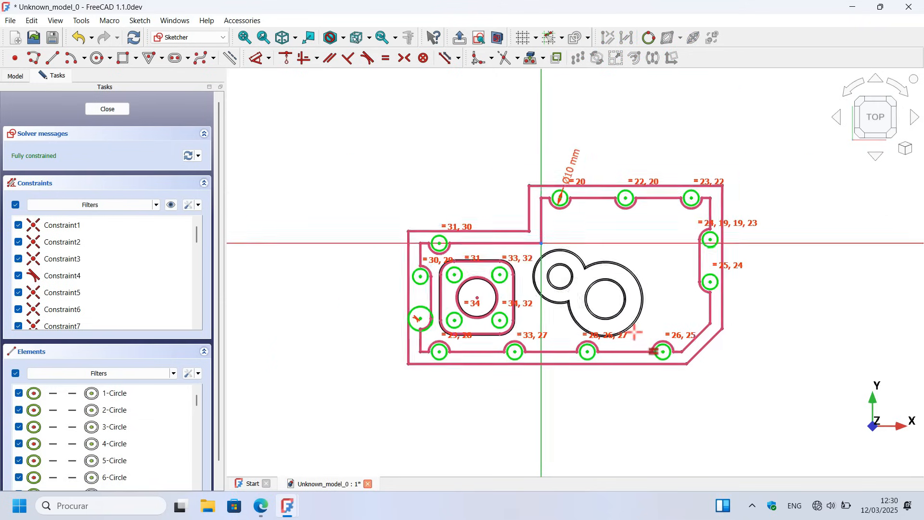
# Step: Delete the tangent constraint on the lower left-wall circle and shrink the circle away from the outer edge
pyautogui.scroll(4, 461, 304)
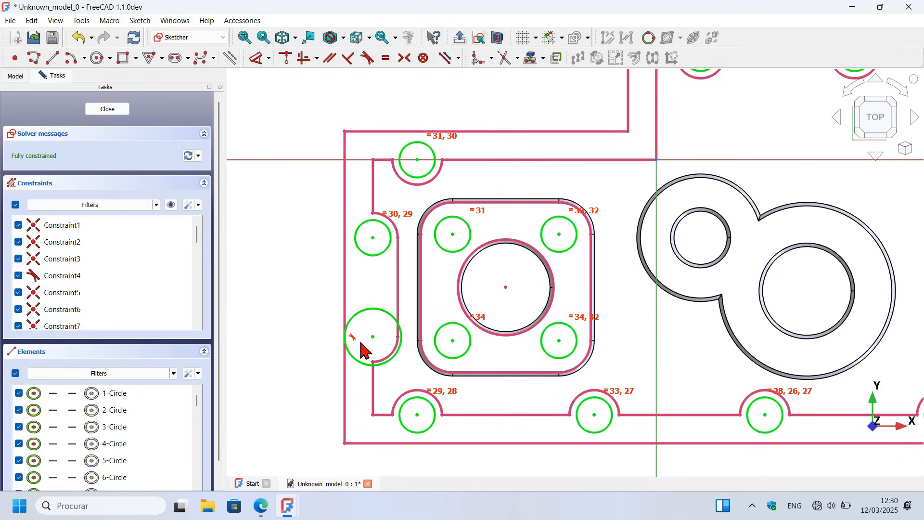
pyautogui.scroll(4, 361, 344)
pyautogui.click(338, 334)
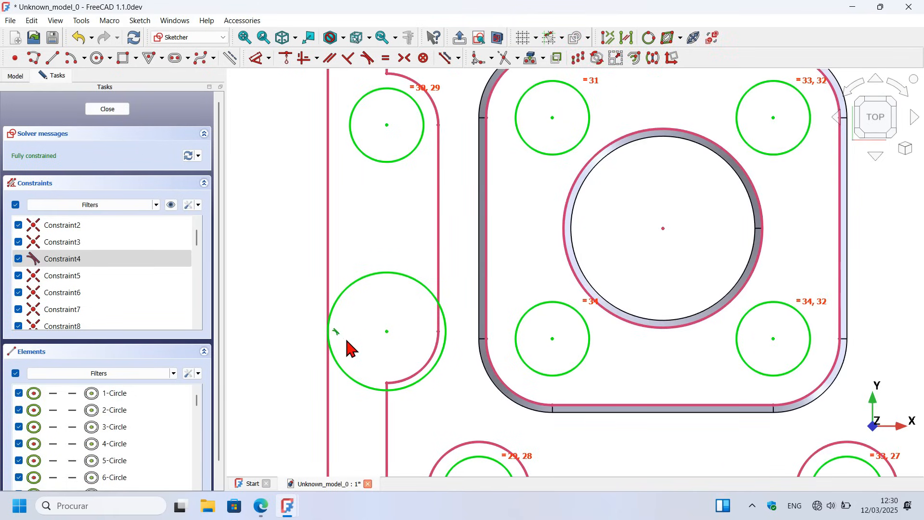
pyautogui.press('Delete')
pyautogui.moveTo(343, 292); pyautogui.dragTo(368, 310)
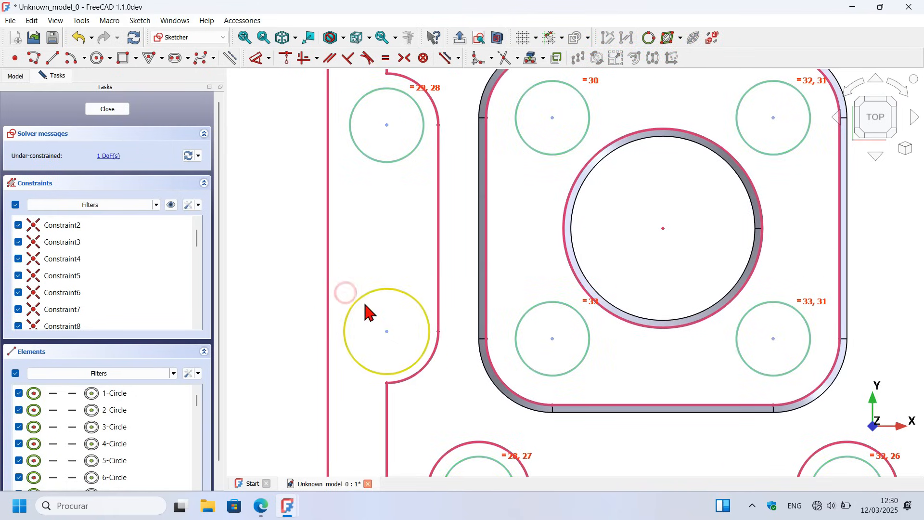
# Step: Make the lower left-wall circle equal to the one above it and close the sketch
pyautogui.click(384, 60)
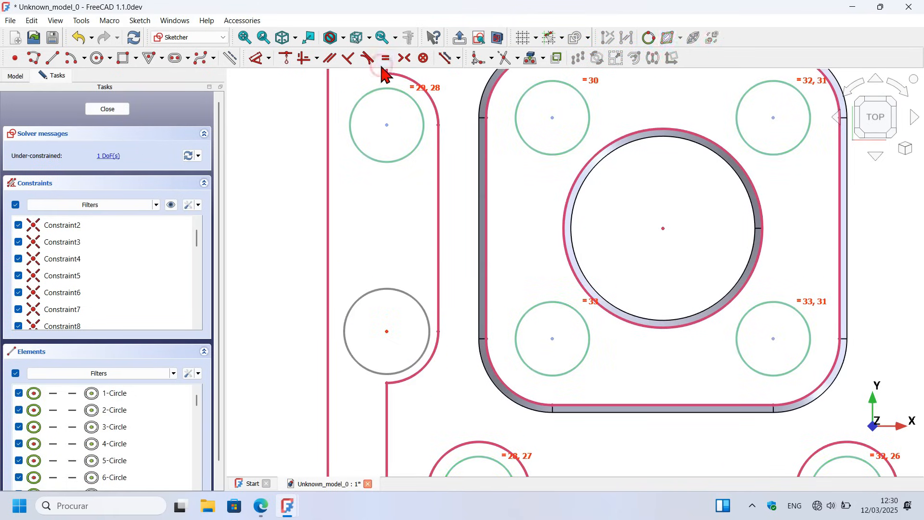
pyautogui.click(406, 151)
pyautogui.click(400, 289)
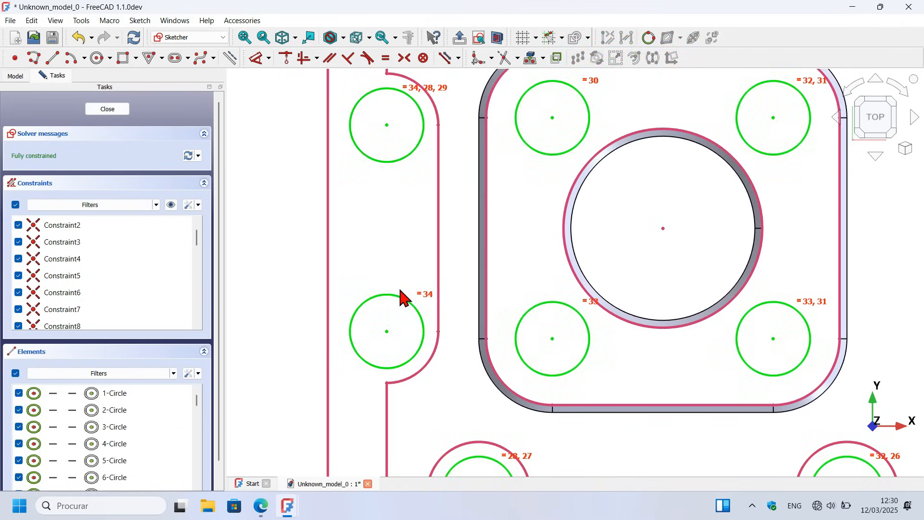
pyautogui.scroll(-5, 346, 286)
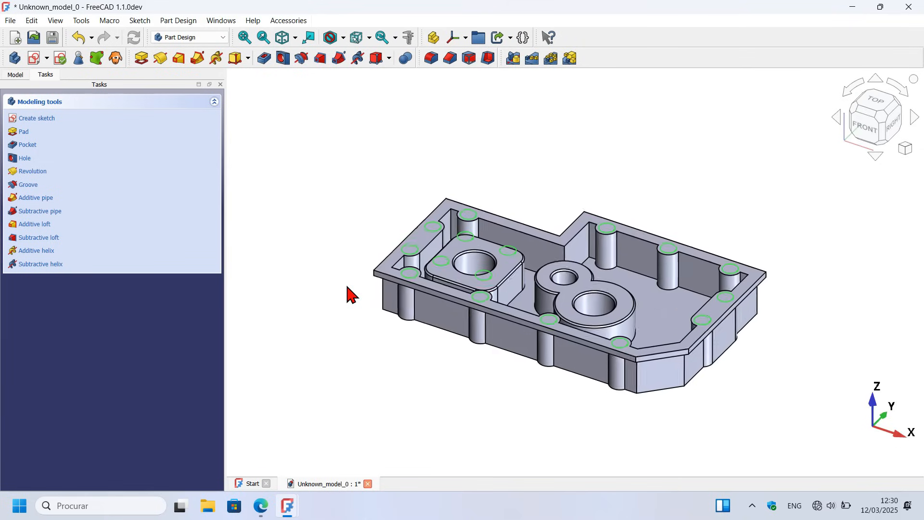
# Step: Clear the selection and switch to the exercise PDF in Edge to consult the M6 hole dimensions in the section view
pyautogui.click(417, 348)
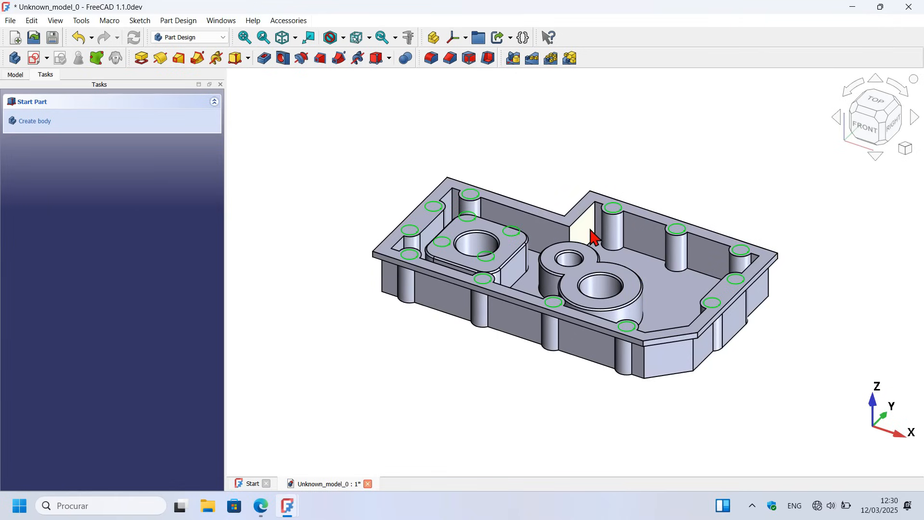
pyautogui.hotkey('alt', 'Tab')
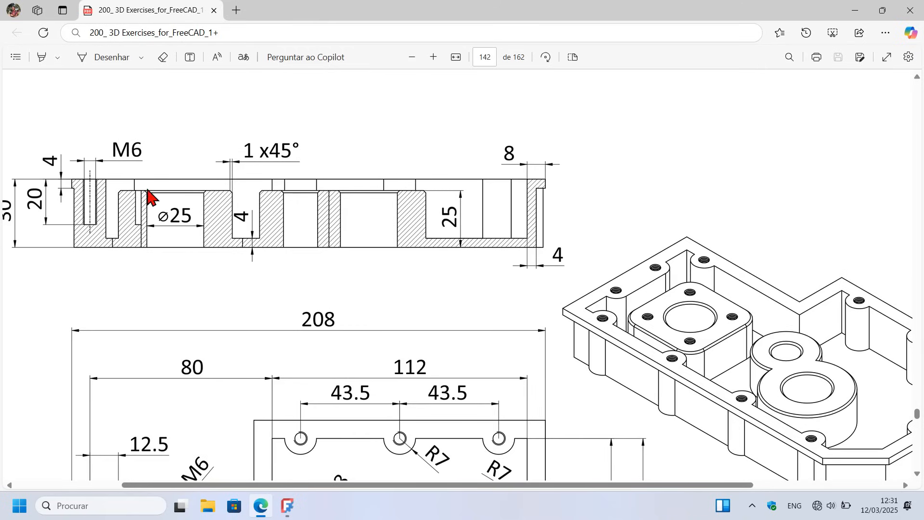
# Step: Switch back to the Unknown_model_0 housing in FreeCAD, select Sketch005 with the hole circles in the model tree and save the document
pyautogui.hotkey('alt', 'Tab')
pyautogui.hotkey('alt', 'Tab')
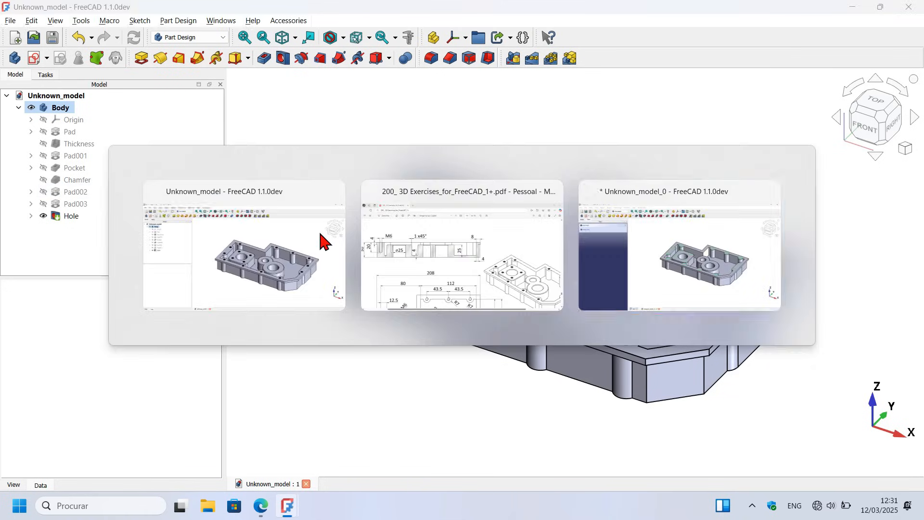
pyautogui.hotkey('alt', 'Tab')
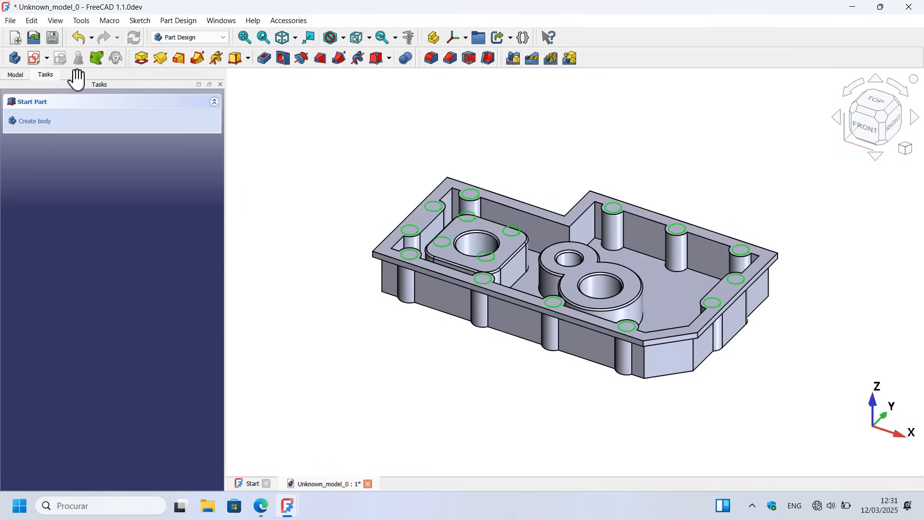
pyautogui.click(19, 76)
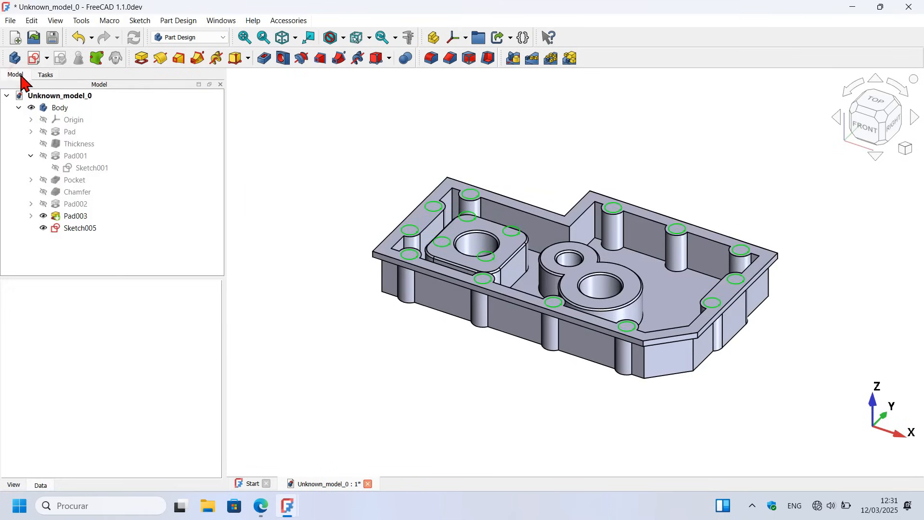
pyautogui.click(79, 228)
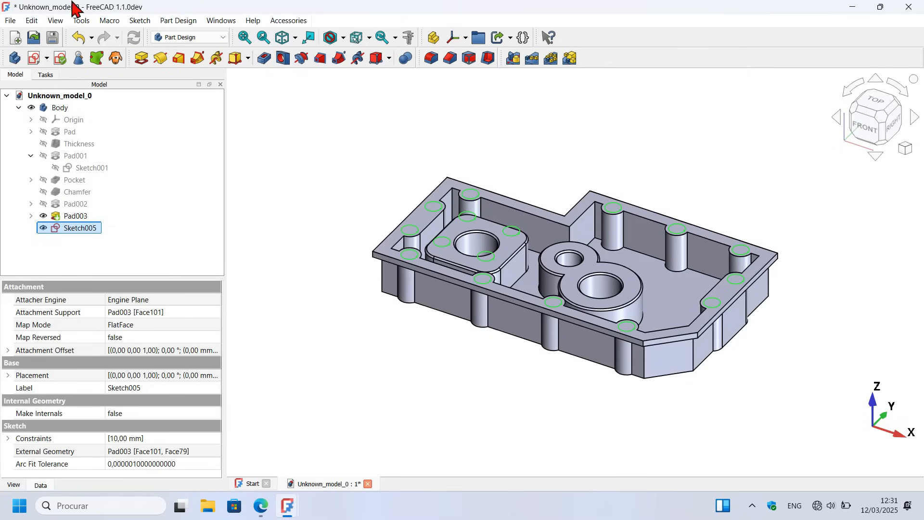
pyautogui.click(53, 38)
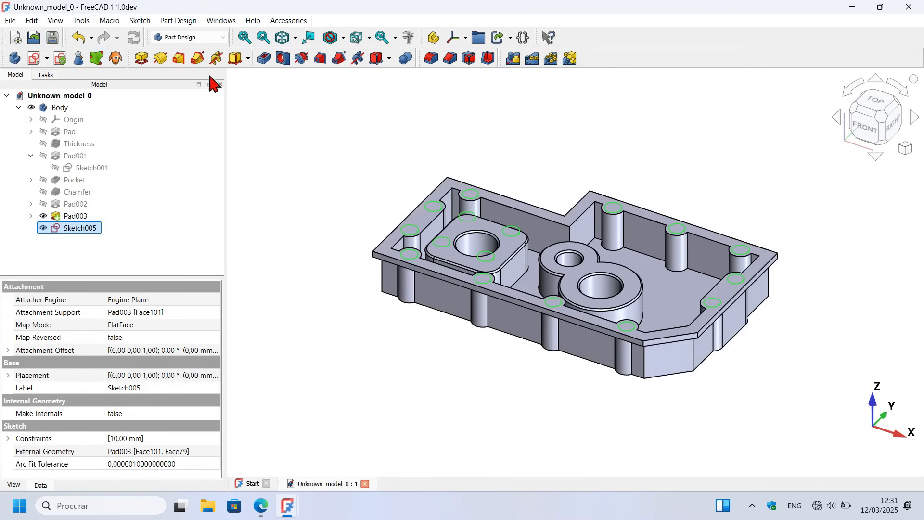
# Step: Create a Hole feature from the circle sketch with a depth of 20 mm and the drill angle turned off
pyautogui.click(286, 57)
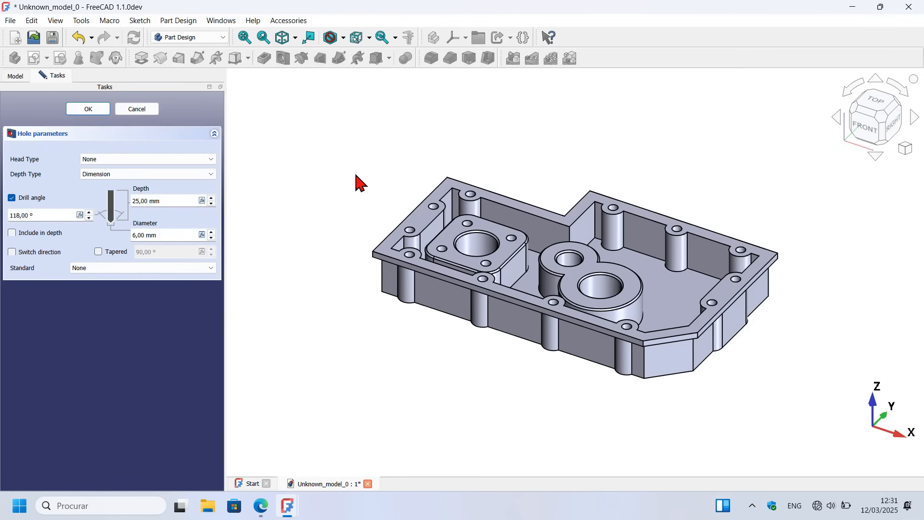
pyautogui.scroll(2, 383, 162)
pyautogui.scroll(-1, 383, 162)
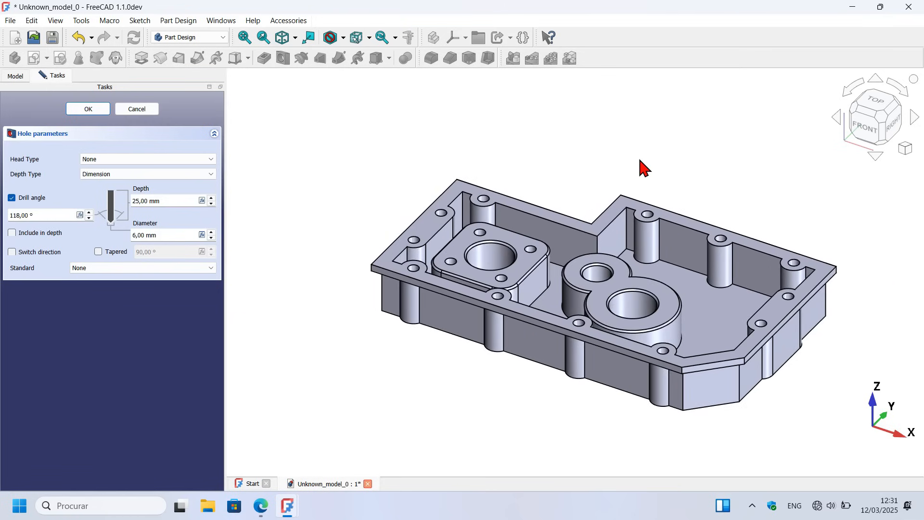
pyautogui.scroll(1, 637, 156)
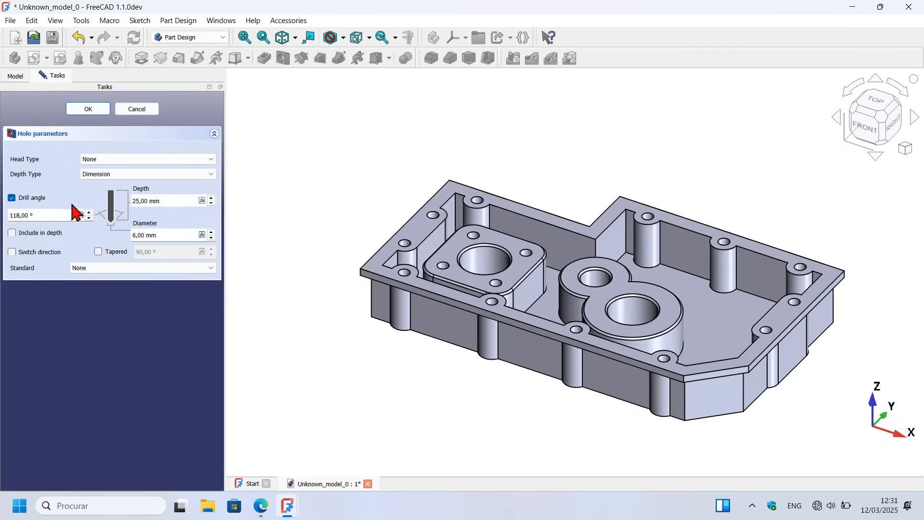
pyautogui.click(141, 200)
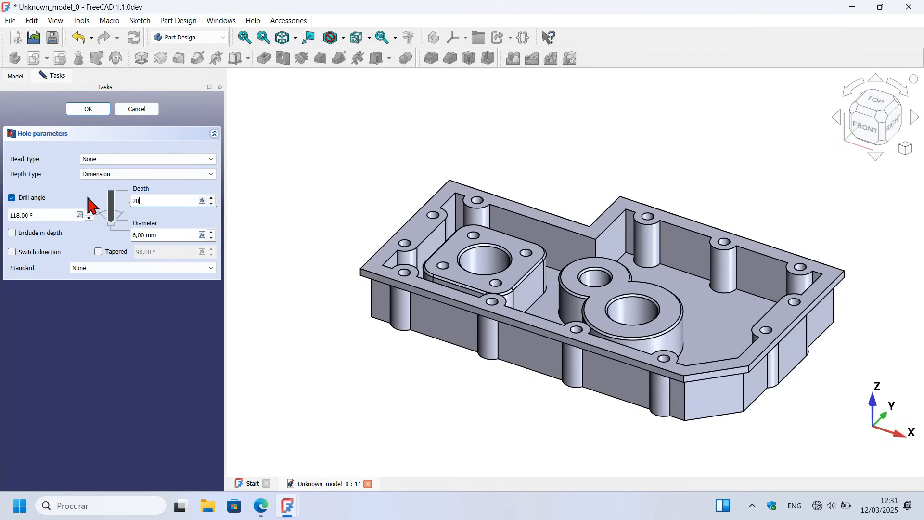
pyautogui.click(12, 197)
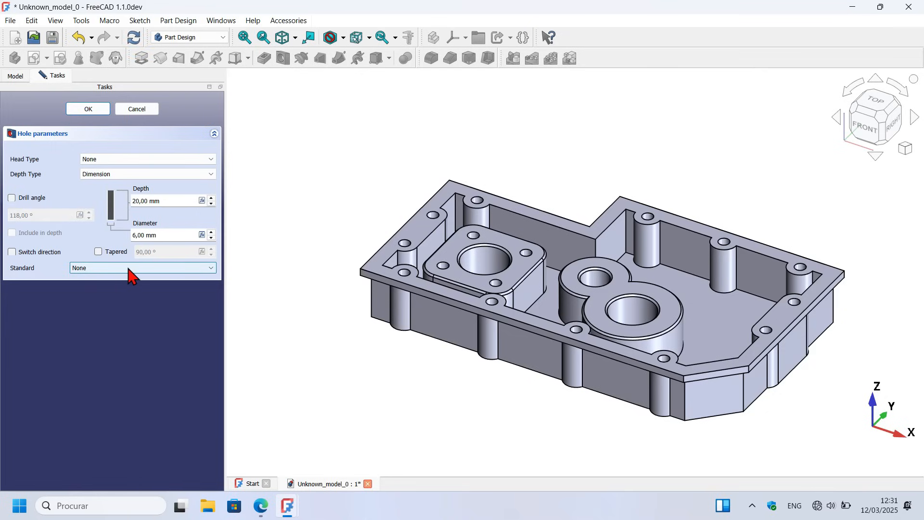
# Step: Set the hole standard to ISO metric regular and the size to M6
pyautogui.click(132, 267)
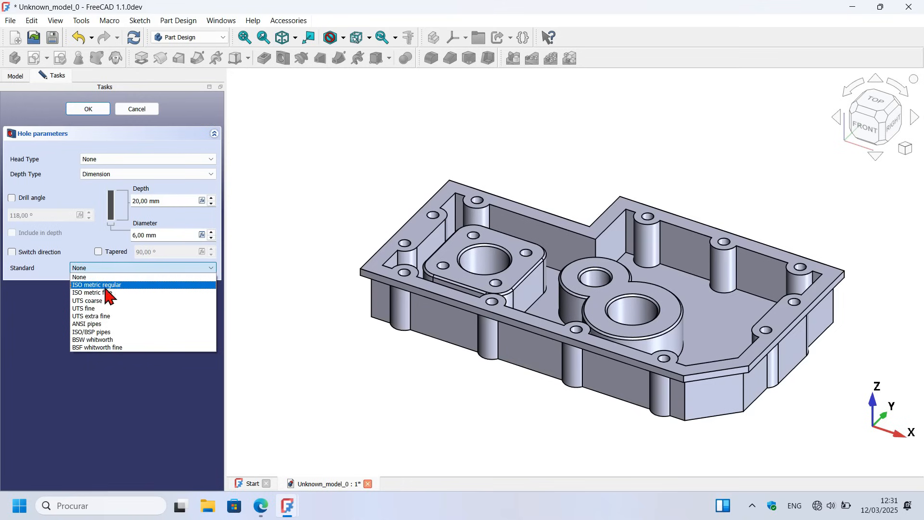
pyautogui.click(147, 285)
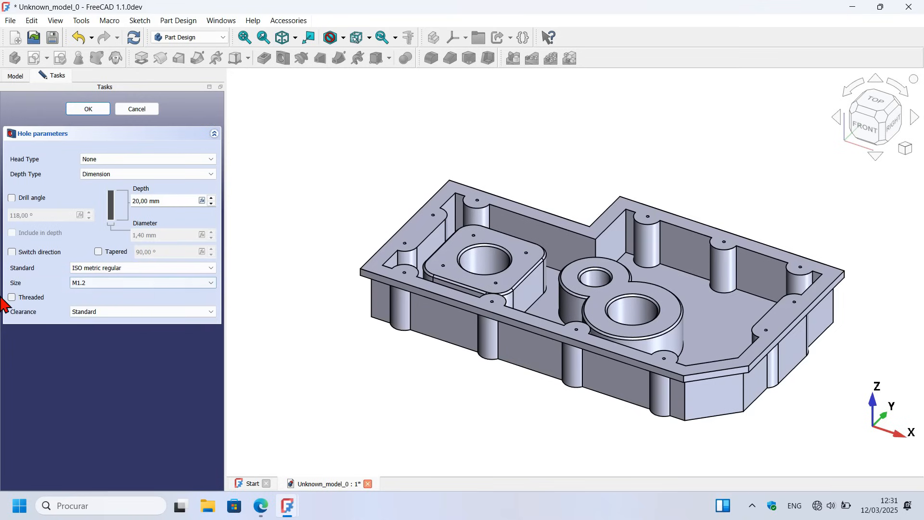
pyautogui.click(141, 284)
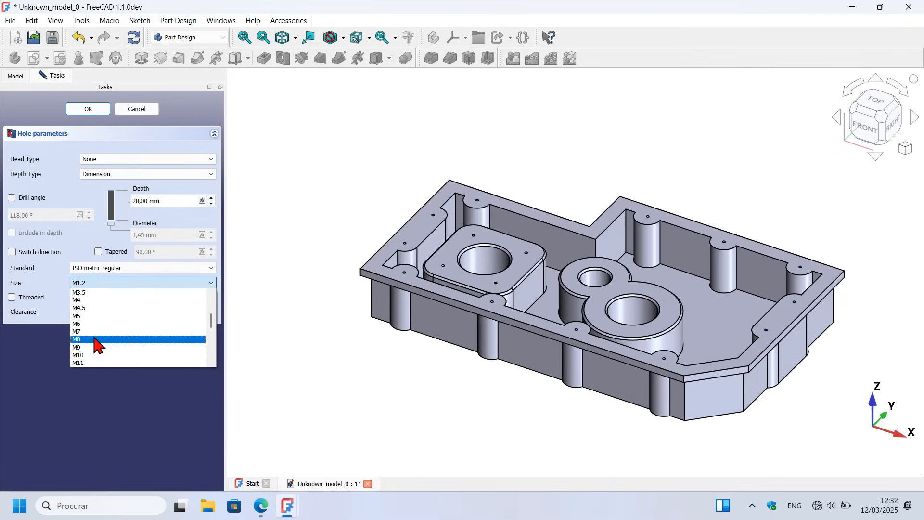
pyautogui.click(109, 328)
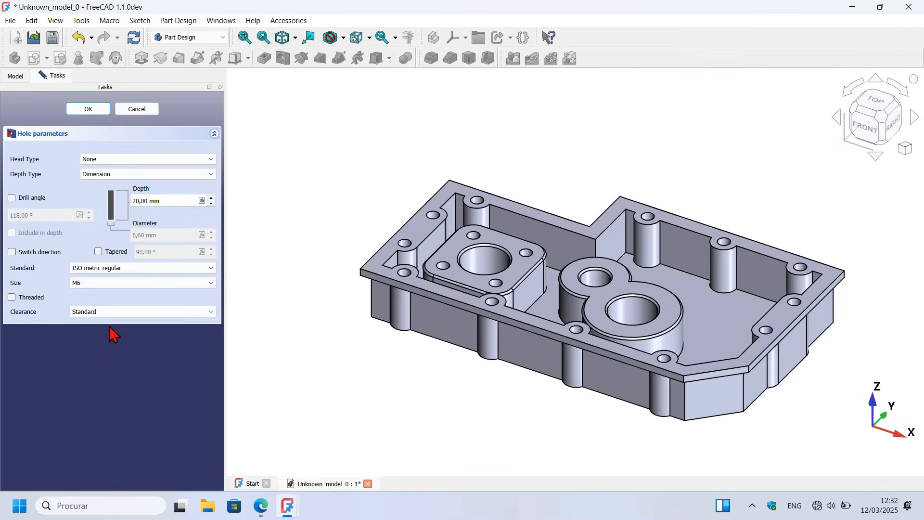
# Step: Make the M6 holes threaded with modeled threads, recompute the model and confirm the Hole feature
pyautogui.click(41, 298)
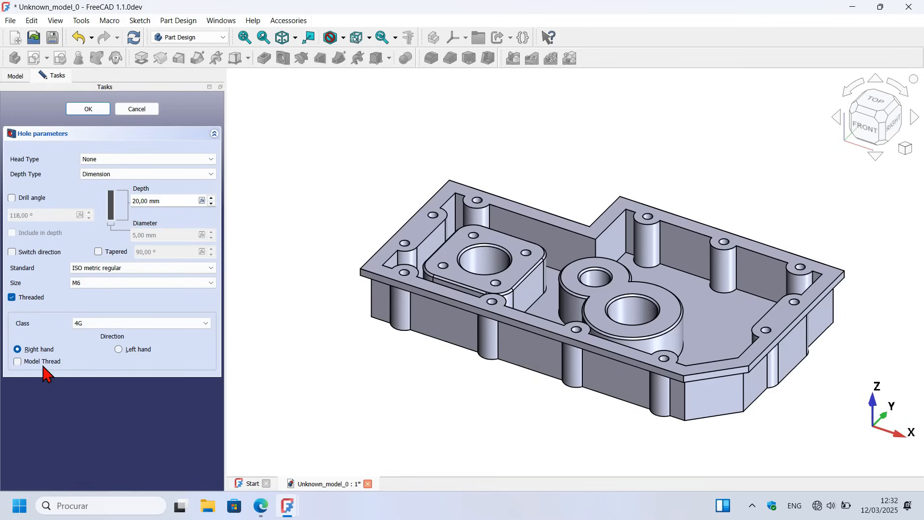
pyautogui.click(35, 366)
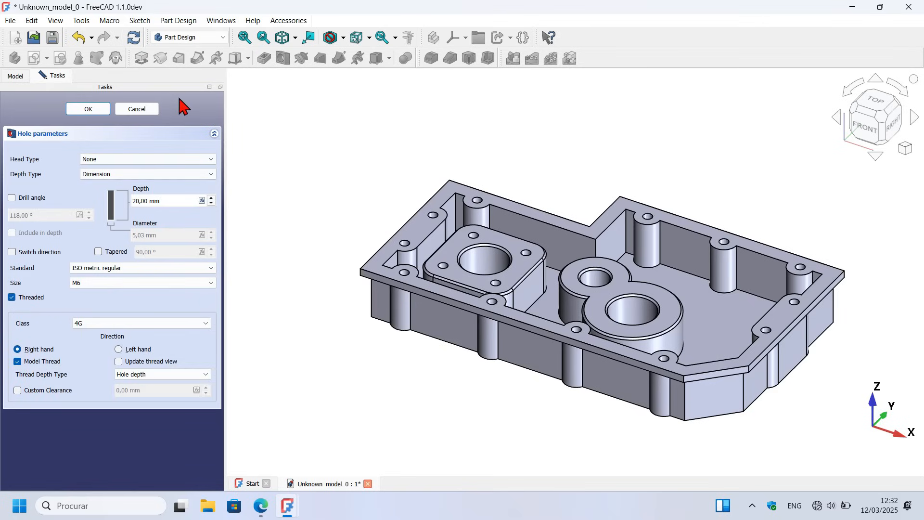
pyautogui.click(134, 40)
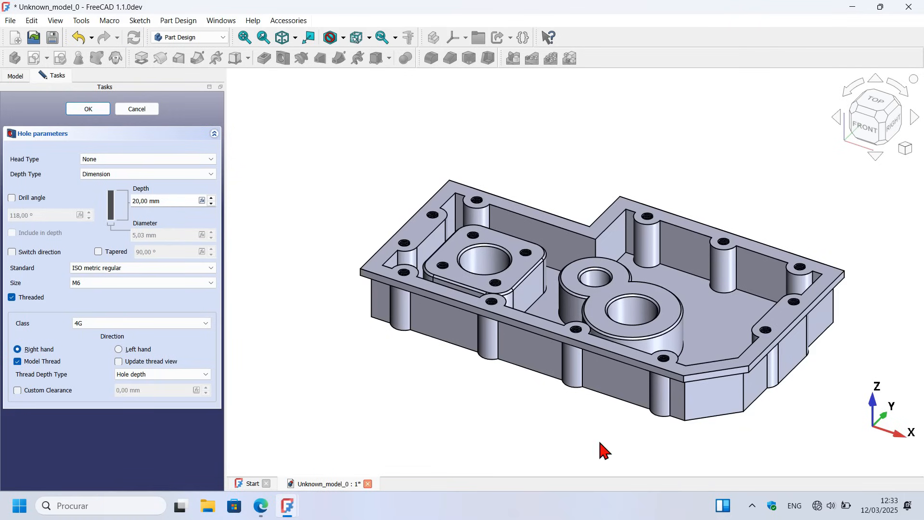
pyautogui.scroll(5, 680, 276)
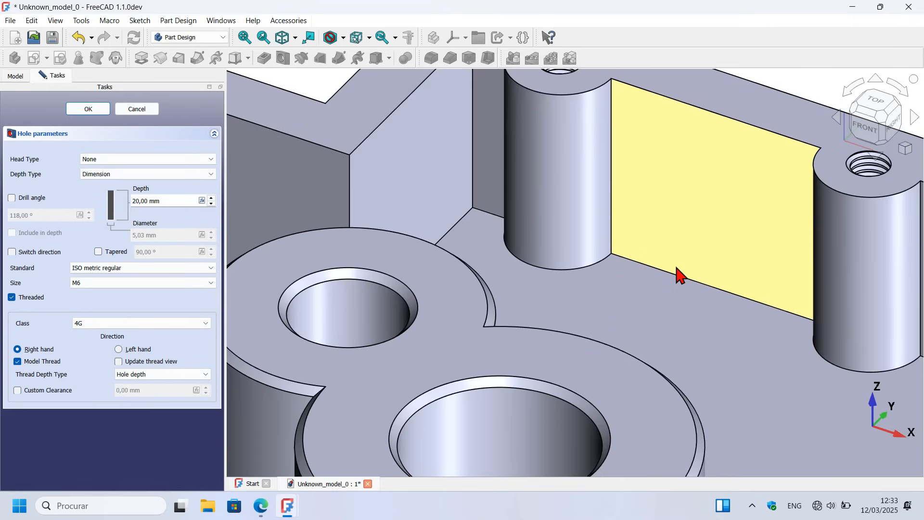
pyautogui.scroll(-4, 679, 275)
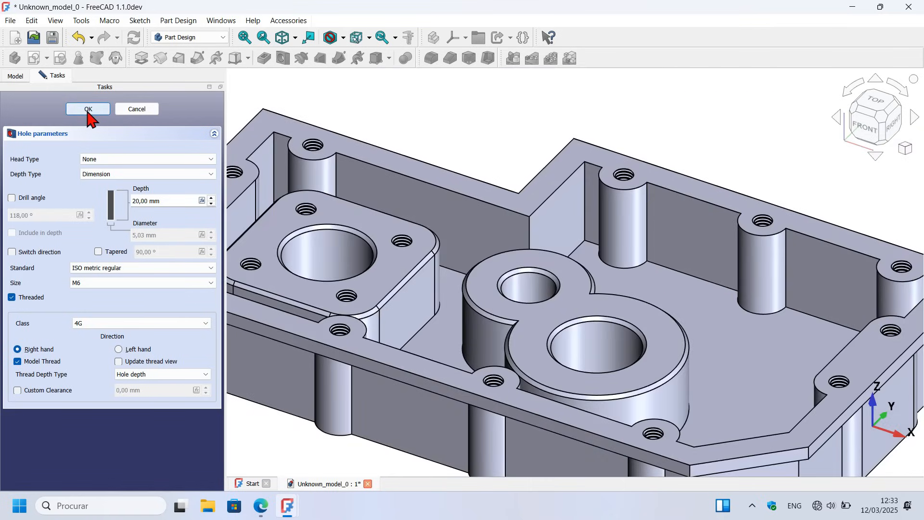
pyautogui.scroll(-5, 531, 134)
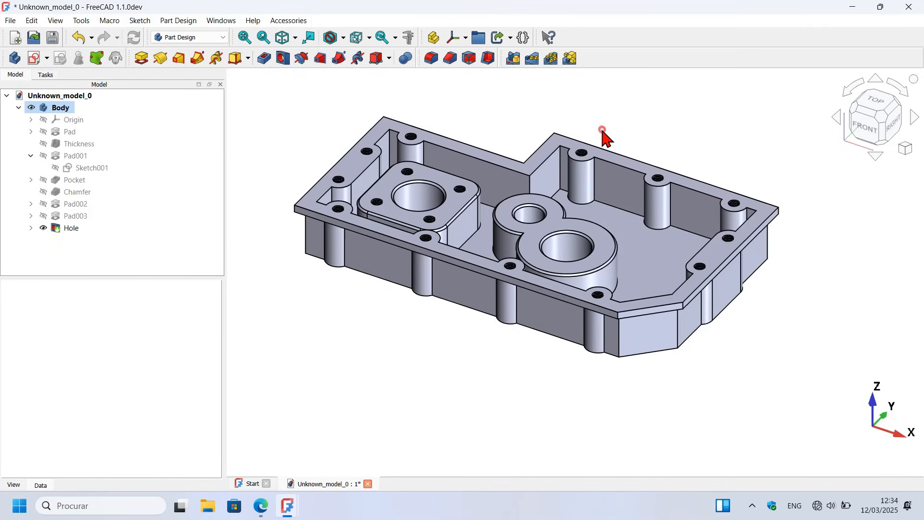
# Step: Examine the finished housing and its threaded holes from several angles
pyautogui.moveTo(592, 146); pyautogui.dragTo(581, 108, button='middle')
pyautogui.moveTo(642, 276); pyautogui.dragTo(554, 385, button='middle')
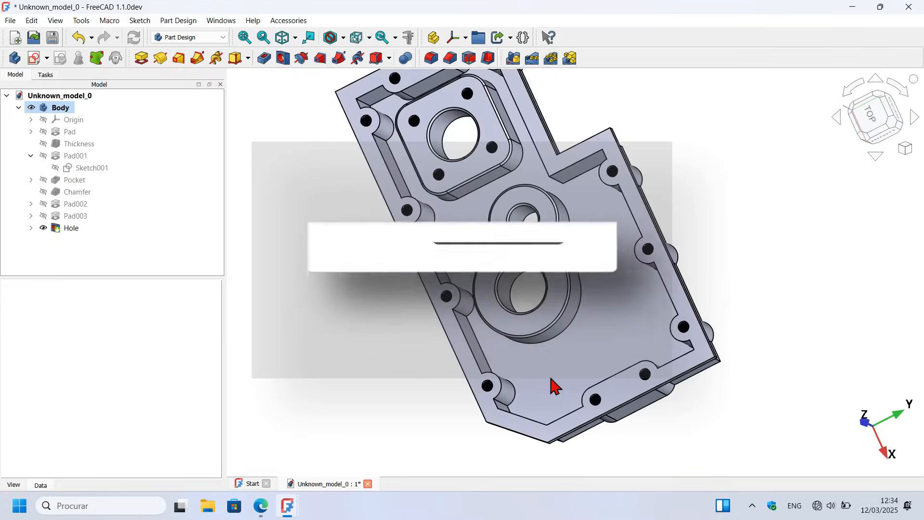
pyautogui.moveTo(743, 253); pyautogui.dragTo(775, 175, button='middle')
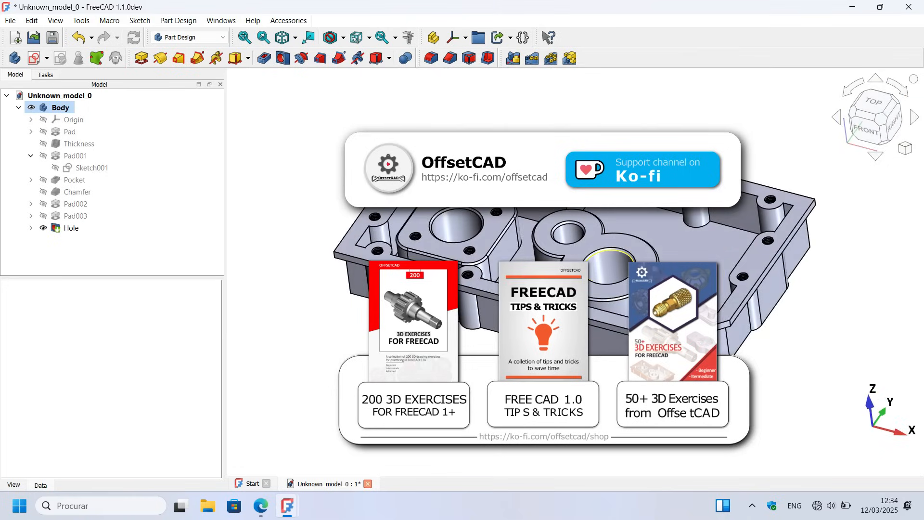
pyautogui.moveTo(525, 375); pyautogui.dragTo(559, 352, button='middle')
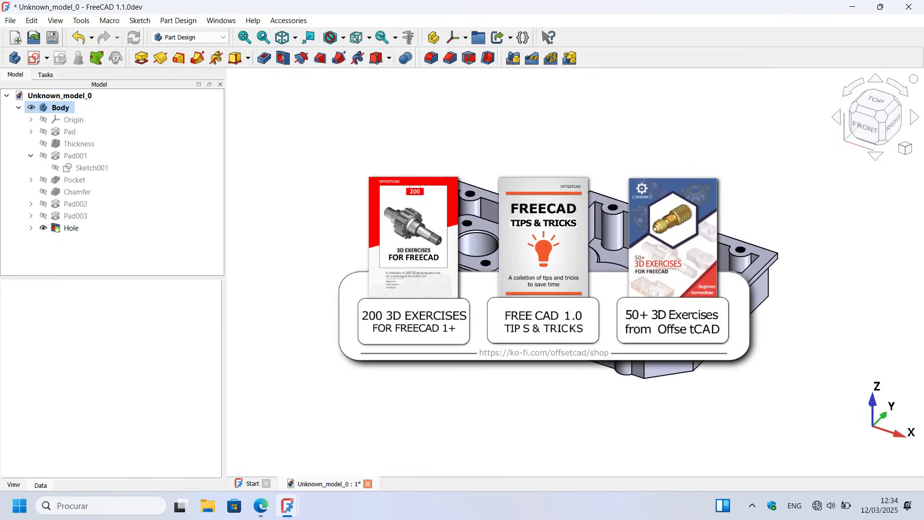
pyautogui.scroll(2, 676, 267)
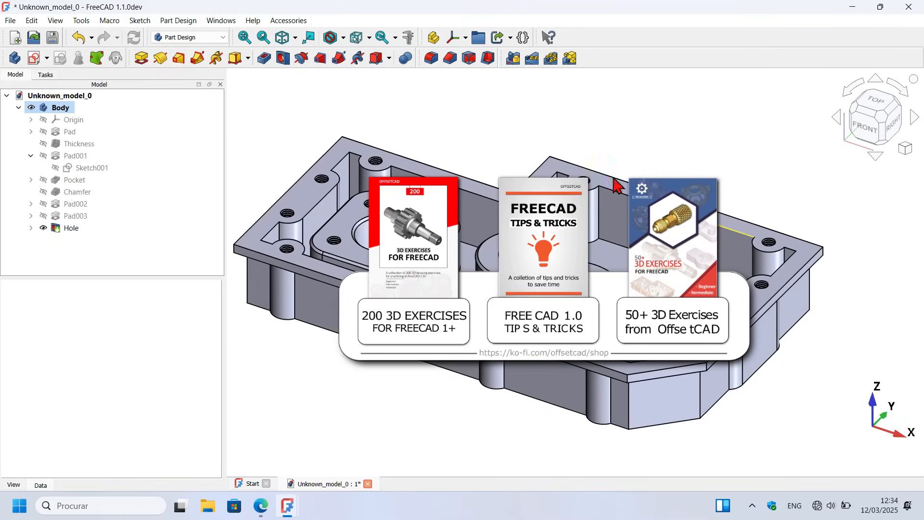
pyautogui.scroll(-3, 656, 243)
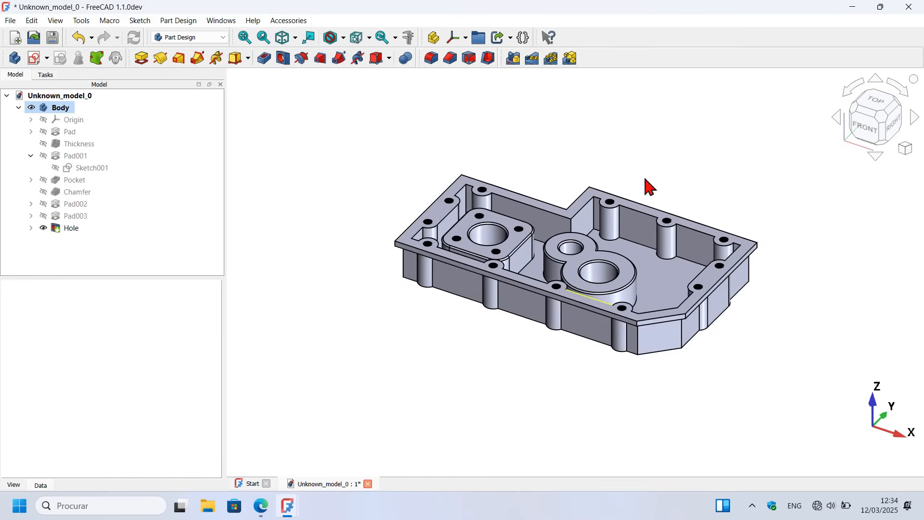
pyautogui.scroll(2, 739, 202)
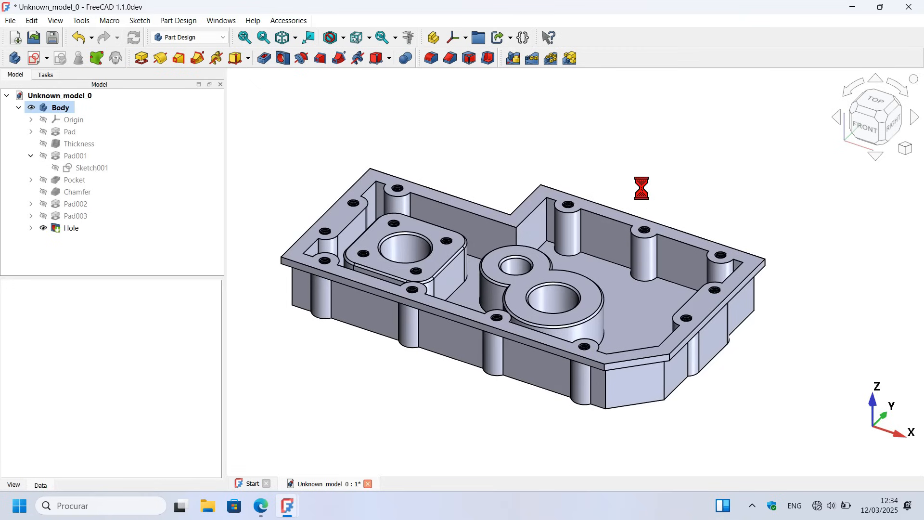
# Step: Collapse Pad001 in the model tree and set the Body's selection style to BoundBox
pyautogui.click(30, 157)
pyautogui.scroll(2, 356, 187)
pyautogui.click(369, 220)
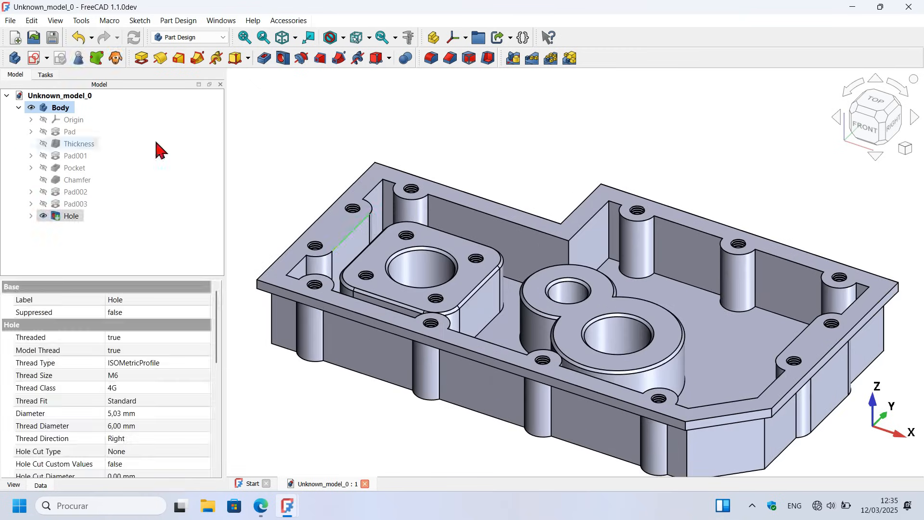
pyautogui.click(61, 110)
pyautogui.click(17, 485)
pyautogui.scroll(-3, 145, 451)
pyautogui.click(189, 472)
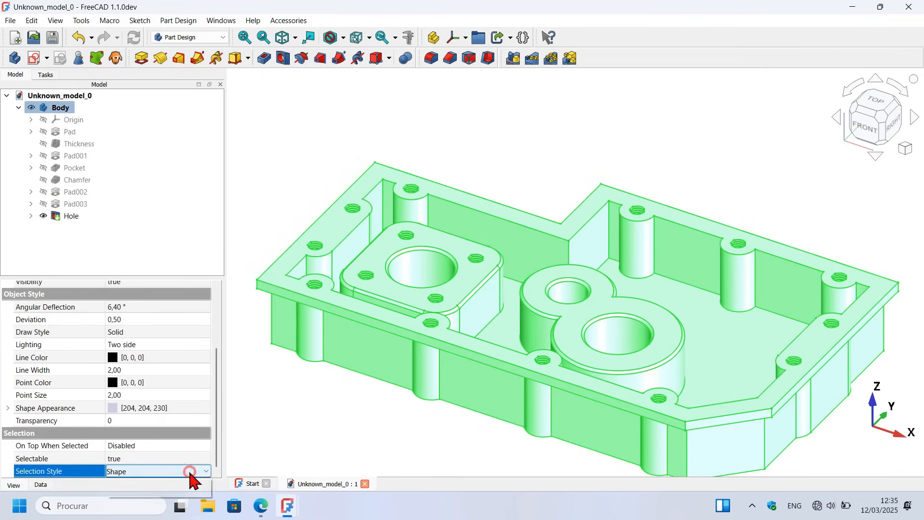
pyautogui.click(190, 472)
pyautogui.click(169, 497)
# Step: Give the Body an orange #ff5500 appearance with line width 1 and point size 1
pyautogui.rightClick(70, 110)
pyautogui.click(120, 156)
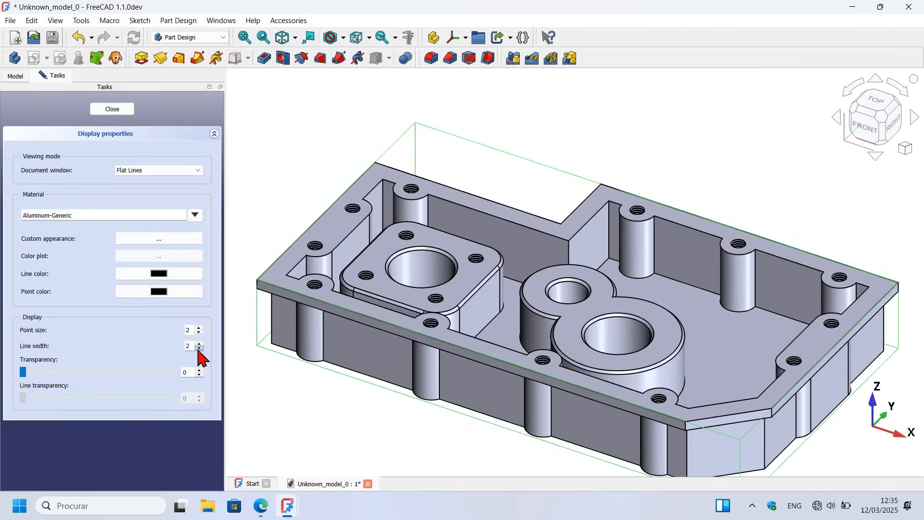
pyautogui.click(179, 240)
pyautogui.click(260, 180)
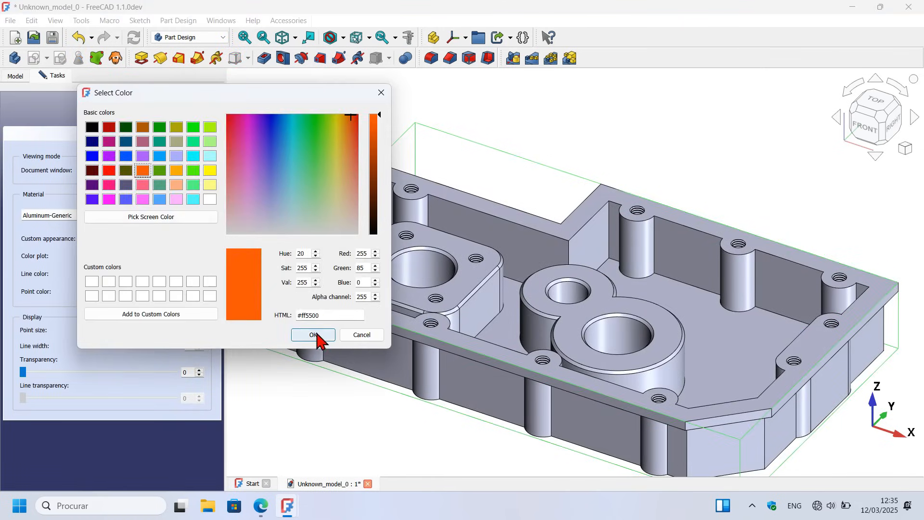
pyautogui.click(313, 335)
pyautogui.click(295, 302)
pyautogui.click(124, 112)
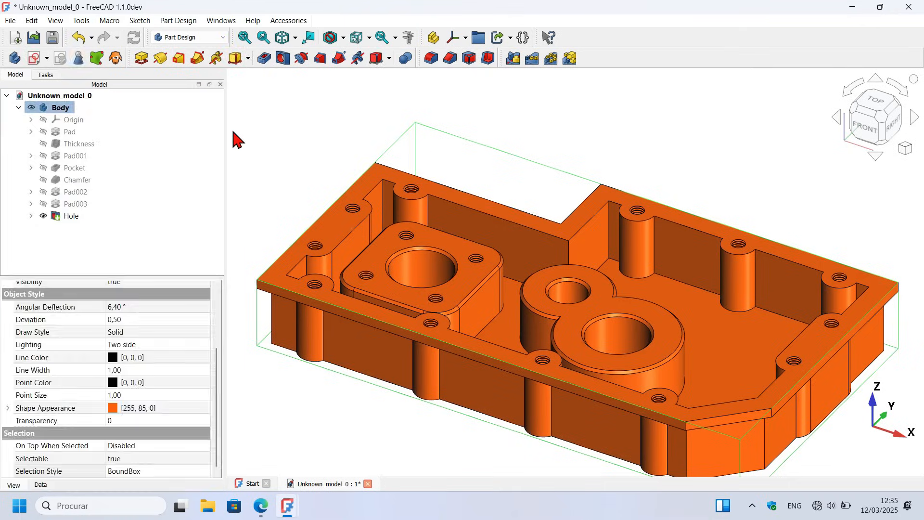
# Step: Clear the selection and switch to the Part workbench
pyautogui.click(259, 136)
pyautogui.press('v')
pyautogui.press('f')
pyautogui.click(188, 37)
pyautogui.click(192, 78)
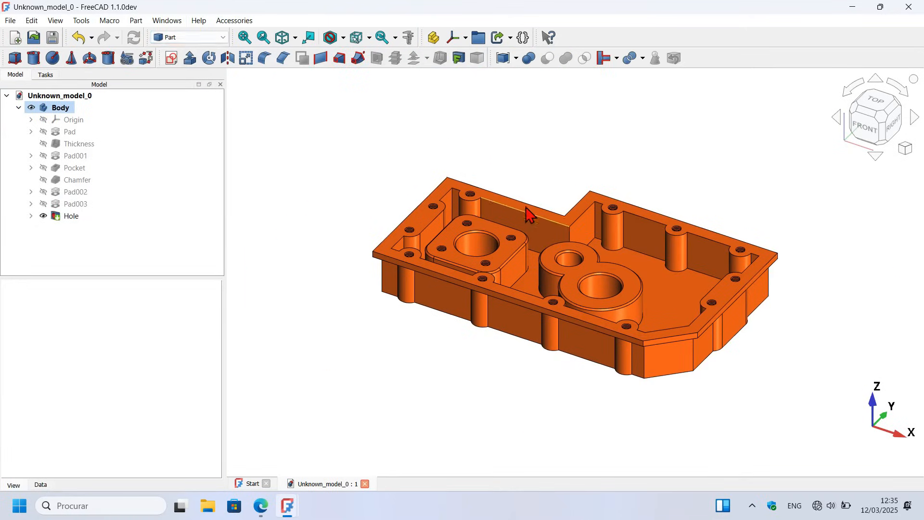
# Step: Set the diffuse colour of the housing's rear inner wall face beside the square boss to grey-blue #acb9d0 with per-face appearance
pyautogui.scroll(3, 553, 264)
pyautogui.click(556, 264)
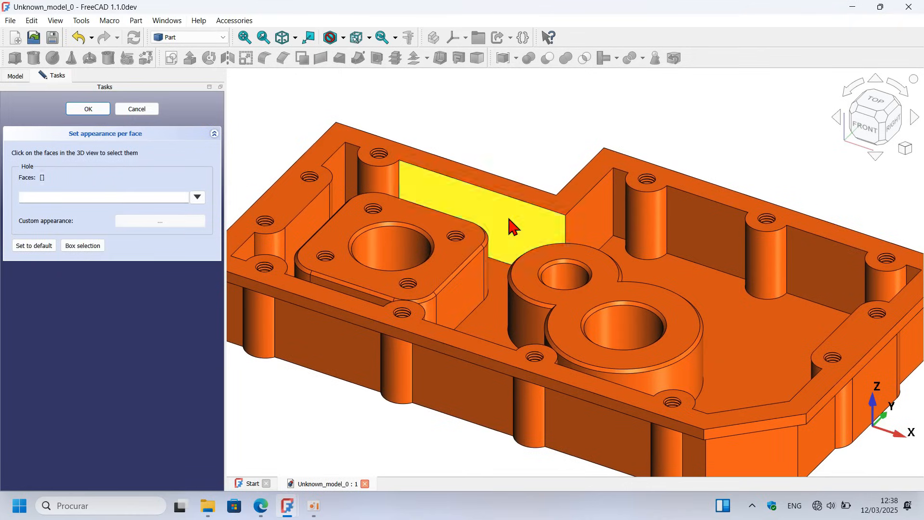
pyautogui.click(180, 220)
pyautogui.click(512, 225)
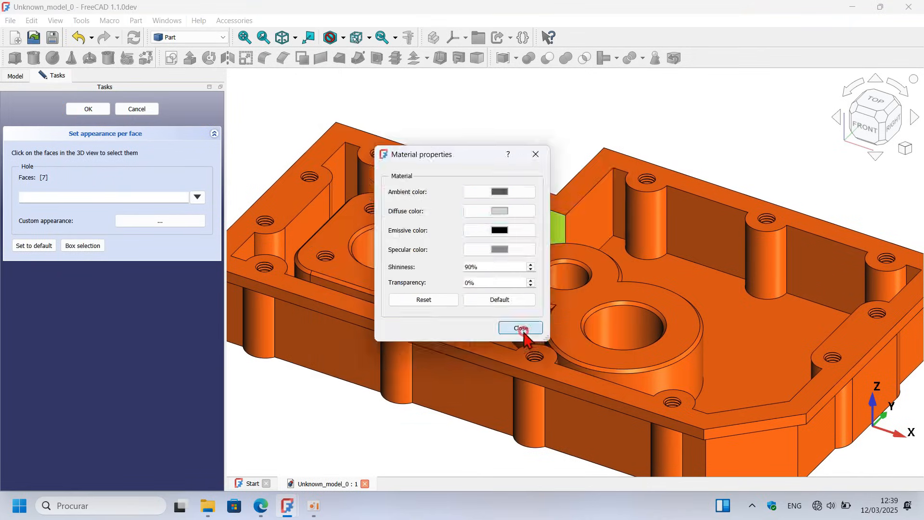
pyautogui.click(527, 329)
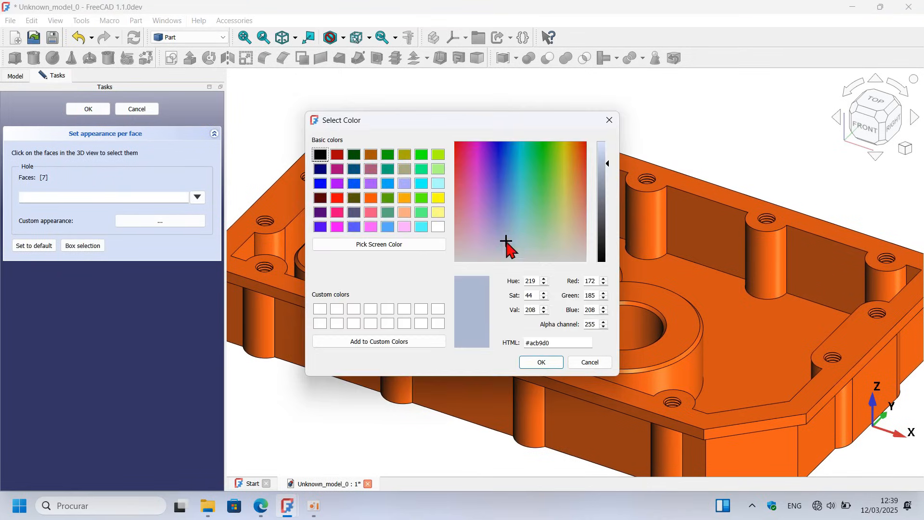
pyautogui.click(541, 362)
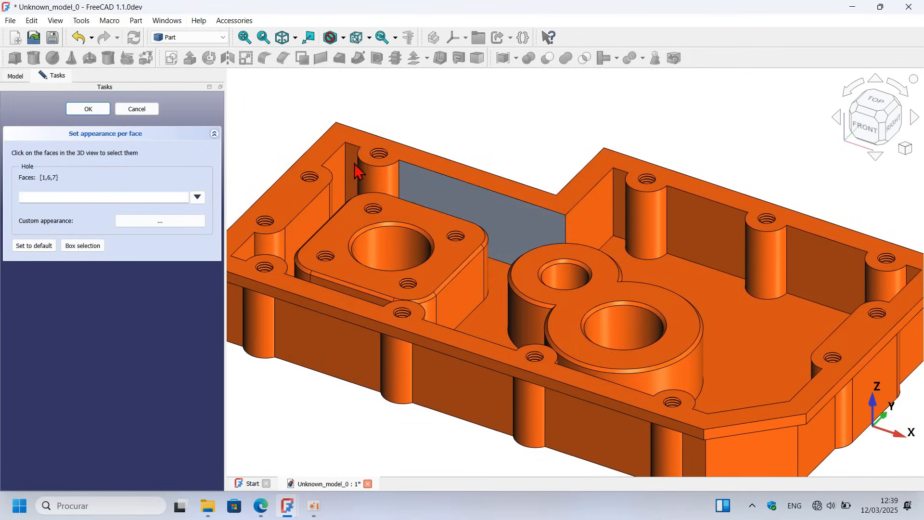
# Step: Apply the same grey-blue to the square boss's upper face and bore and to the inner walls and screw posts around it
pyautogui.scroll(5, 361, 175)
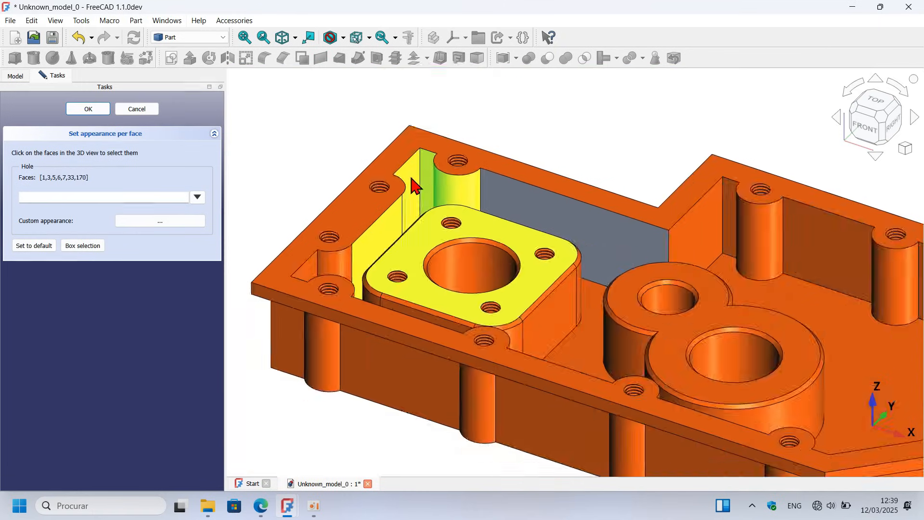
pyautogui.scroll(5, 411, 182)
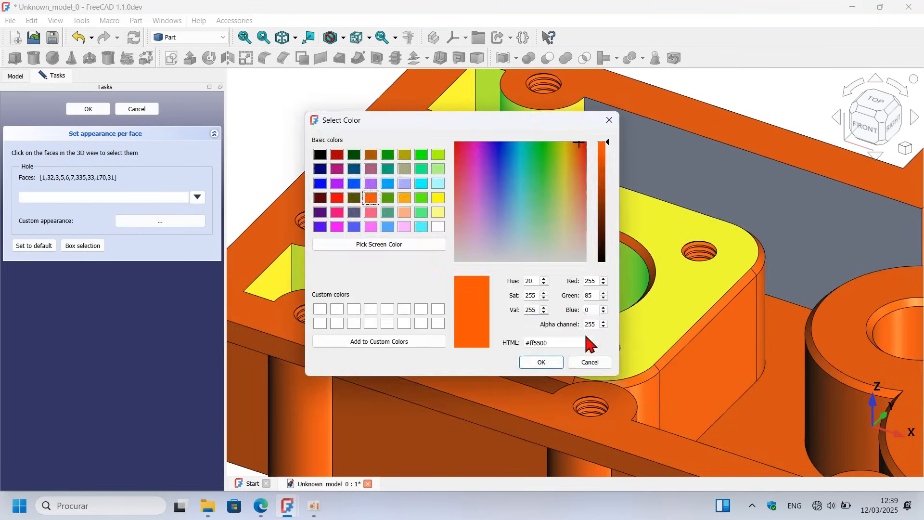
pyautogui.click(541, 362)
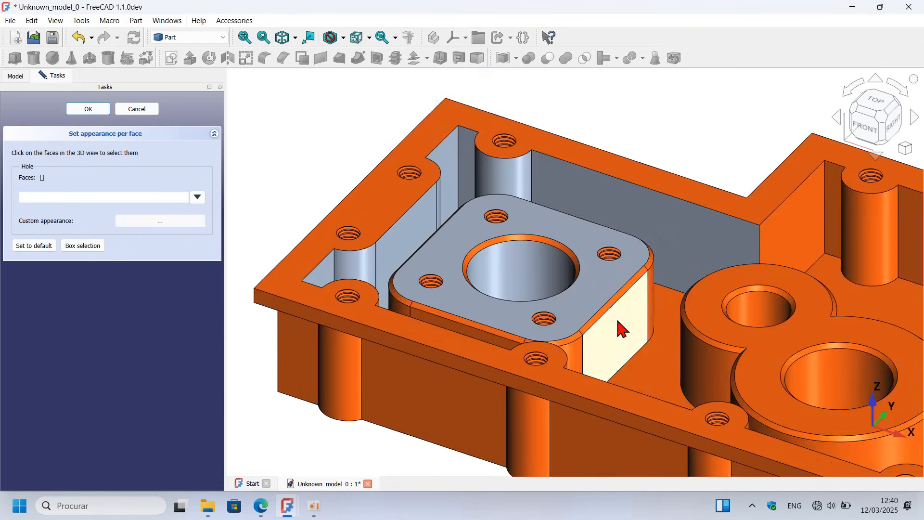
# Step: Apply grey-blue #acb9d0 to the remaining interior faces: square boss sides, floor, double round boss with bores, inner walls and screw posts
pyautogui.scroll(5, 615, 324)
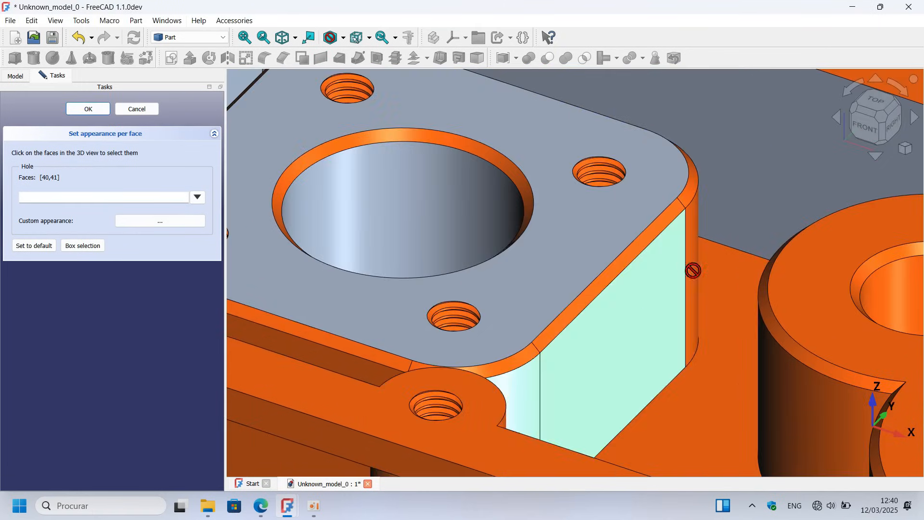
pyautogui.click(572, 365)
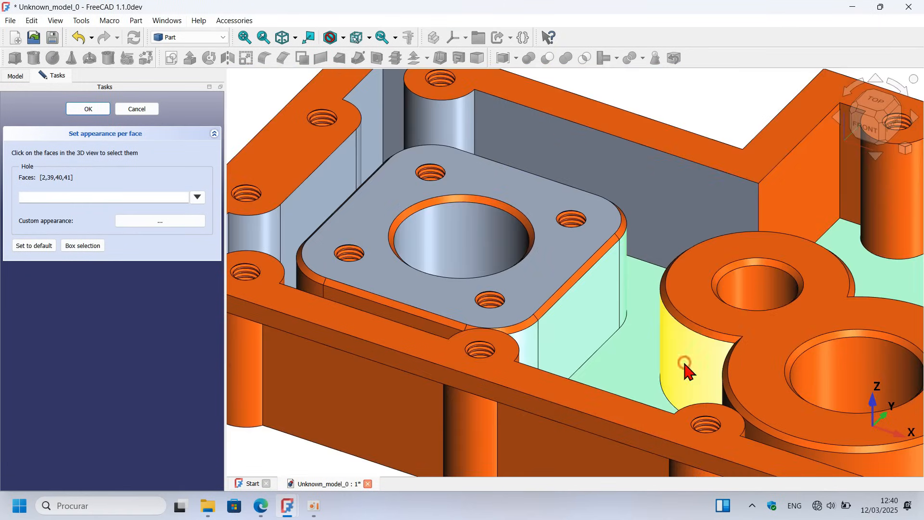
pyautogui.click(833, 374)
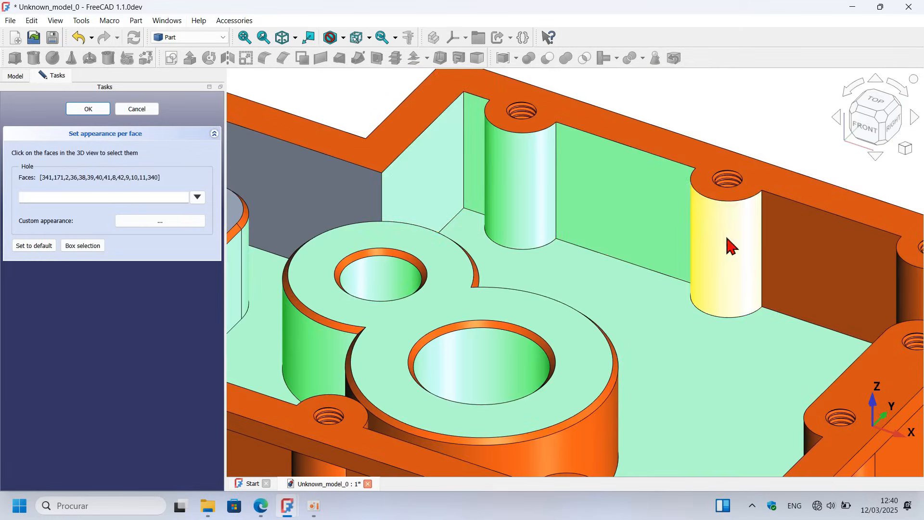
pyautogui.scroll(3, 732, 248)
pyautogui.scroll(3, 740, 251)
pyautogui.click(778, 200)
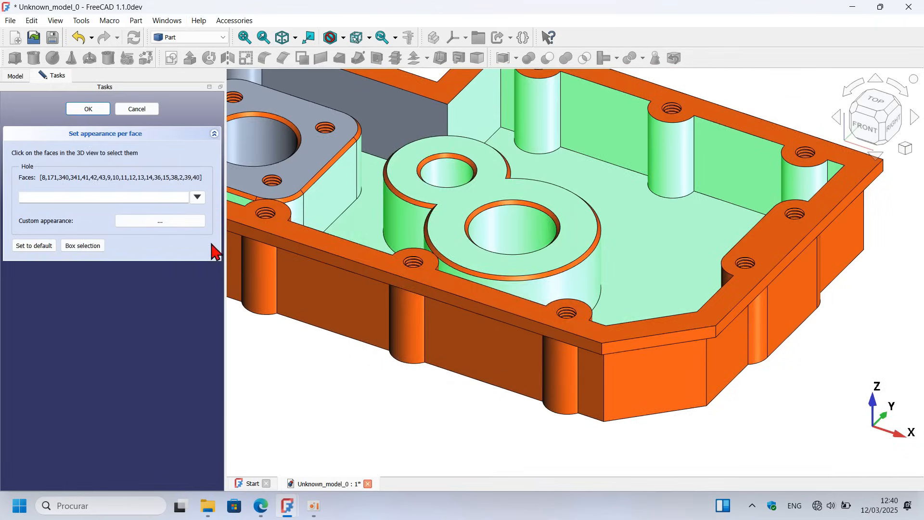
pyautogui.click(159, 221)
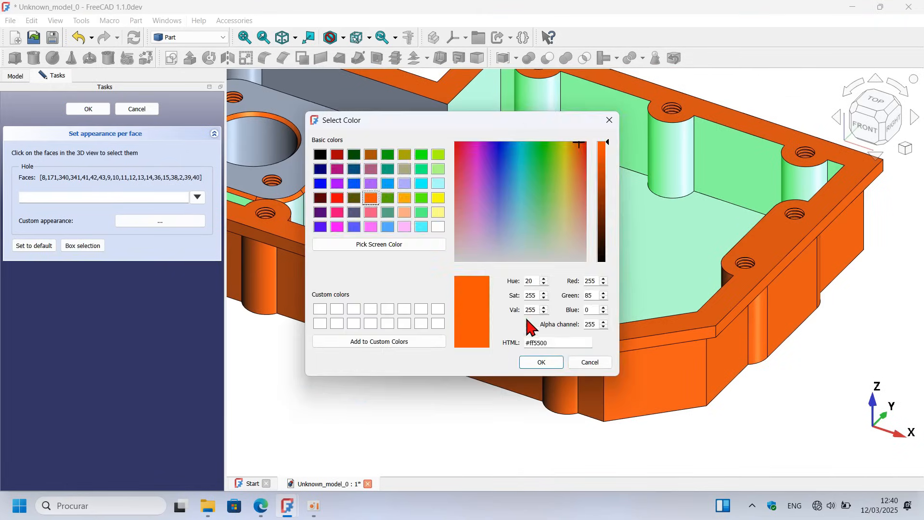
pyautogui.press('Return')
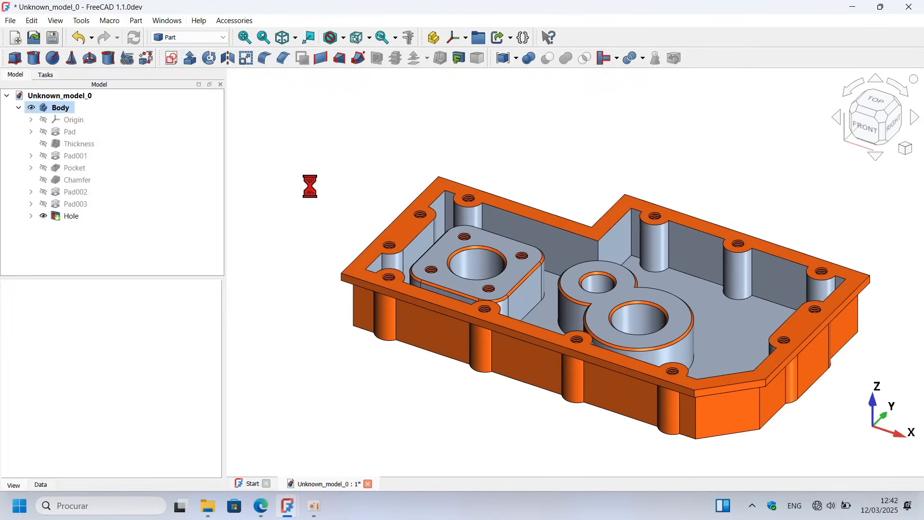
# Step: Switch to the Render workbench, then add a point light positioned above the housing's interior and select it in the model tree
pyautogui.click(189, 38)
pyautogui.click(186, 62)
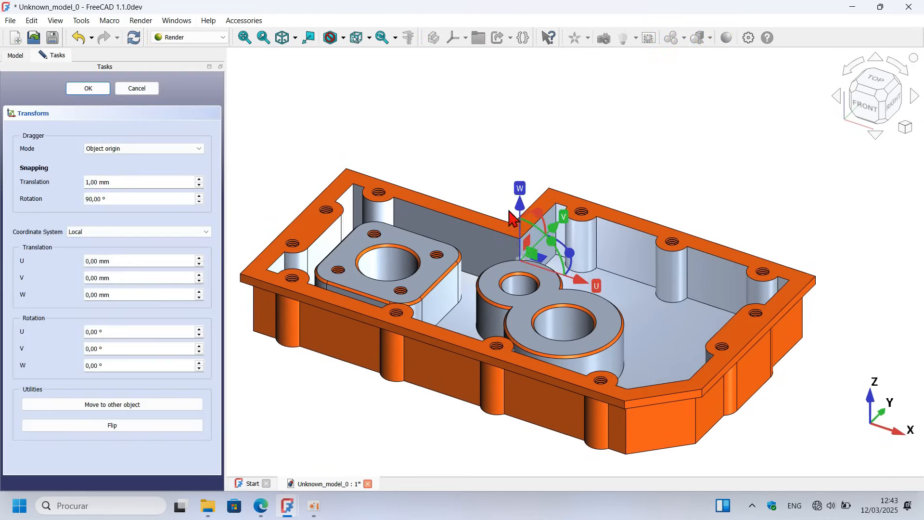
pyautogui.moveTo(513, 219); pyautogui.dragTo(600, 142)
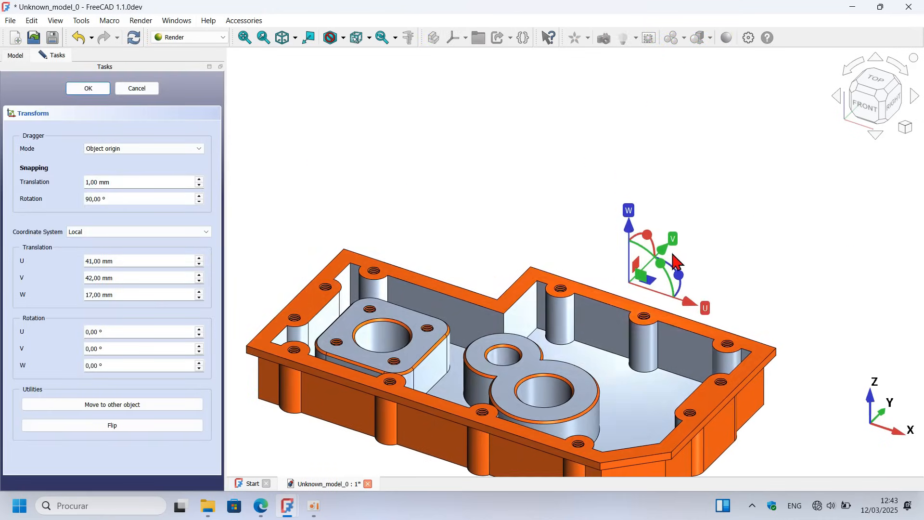
pyautogui.click(102, 86)
pyautogui.click(68, 208)
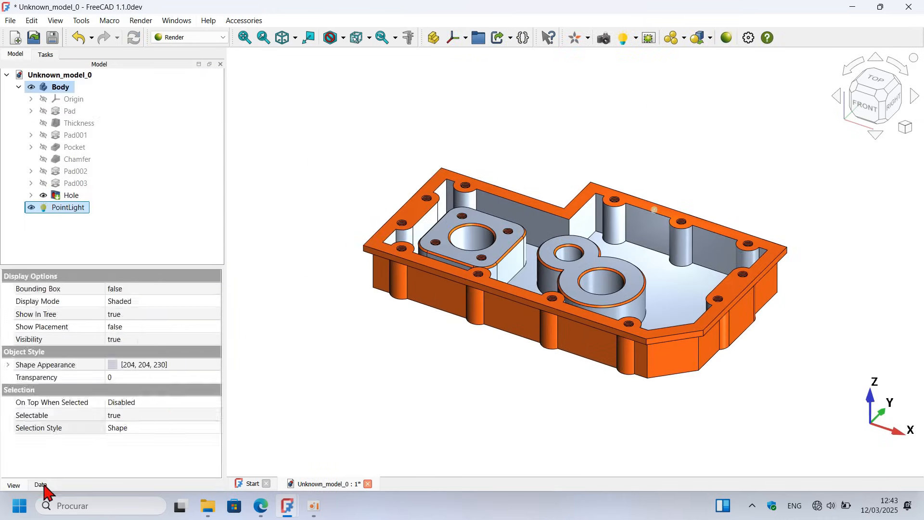